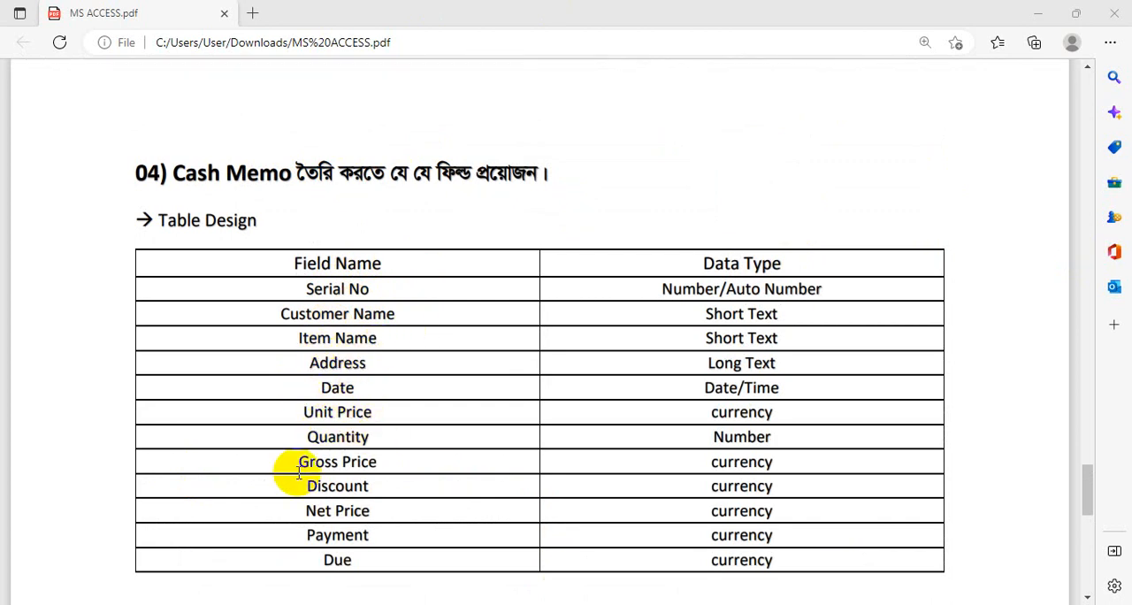
# - Review the Cash Memo table, query and form requirements in the PDF, and open the MS ACCESS folder inside Class Work
pyautogui.scroll(-4, 328, 498)
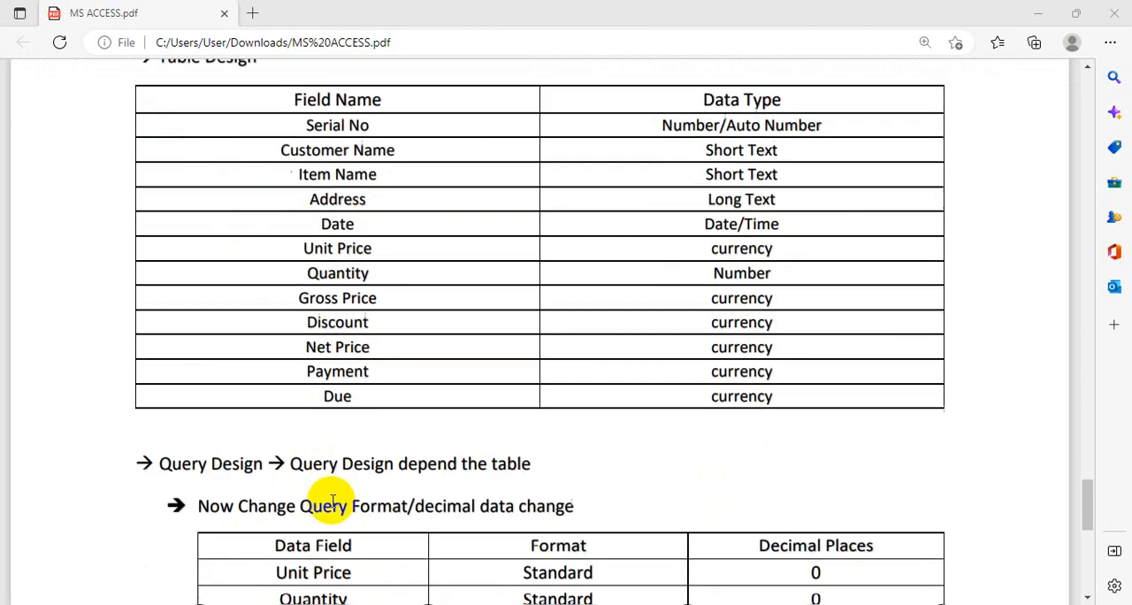
pyautogui.scroll(-6, 395, 342)
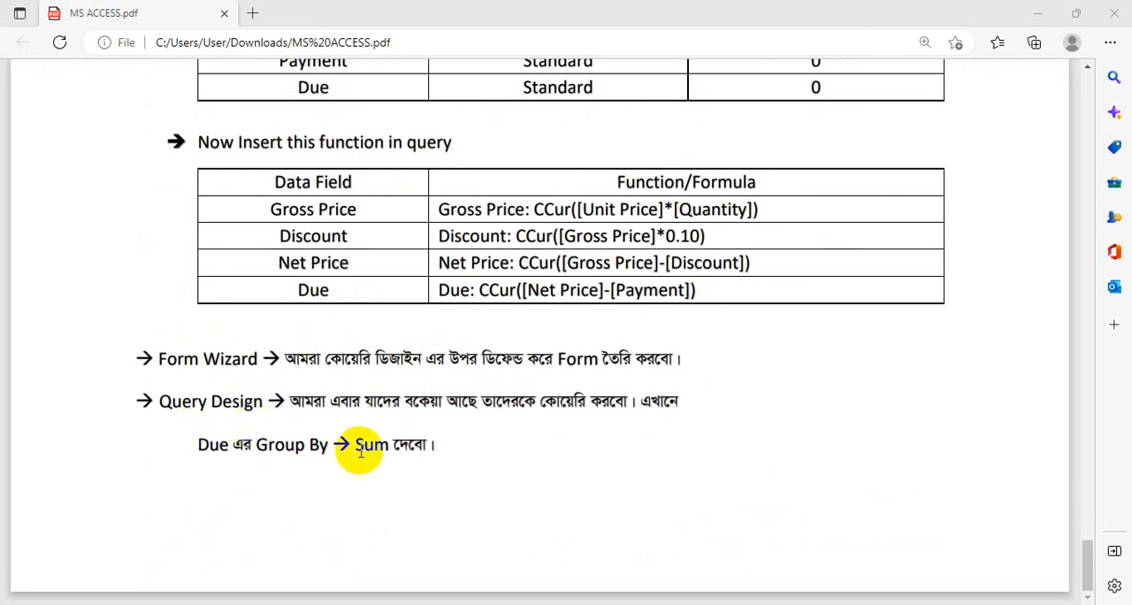
pyautogui.scroll(9, 360, 452)
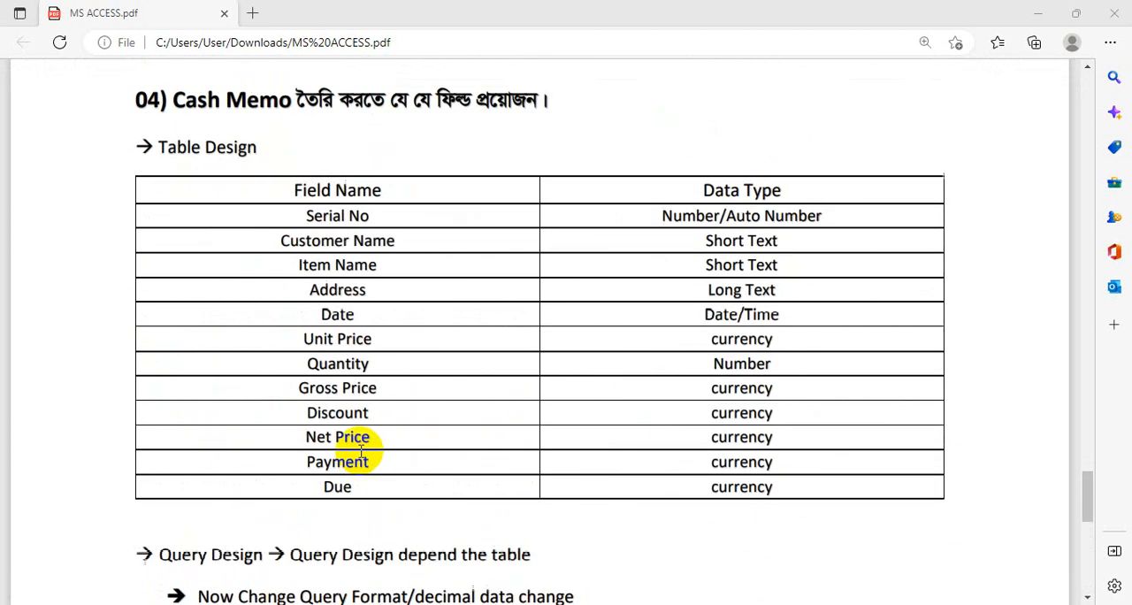
pyautogui.click(1040, 13)
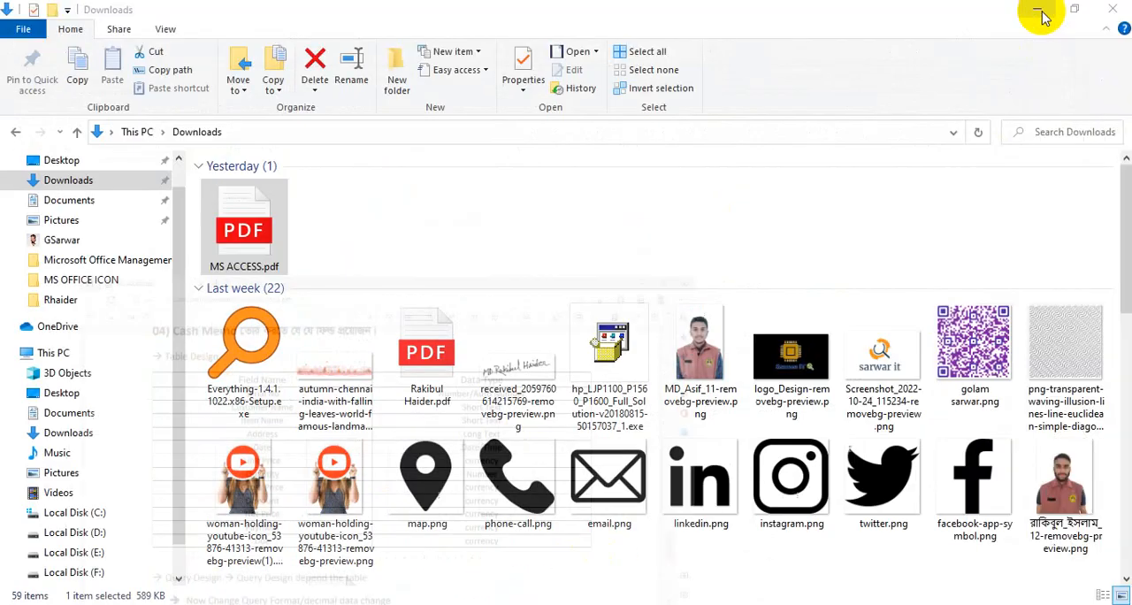
pyautogui.click(1042, 13)
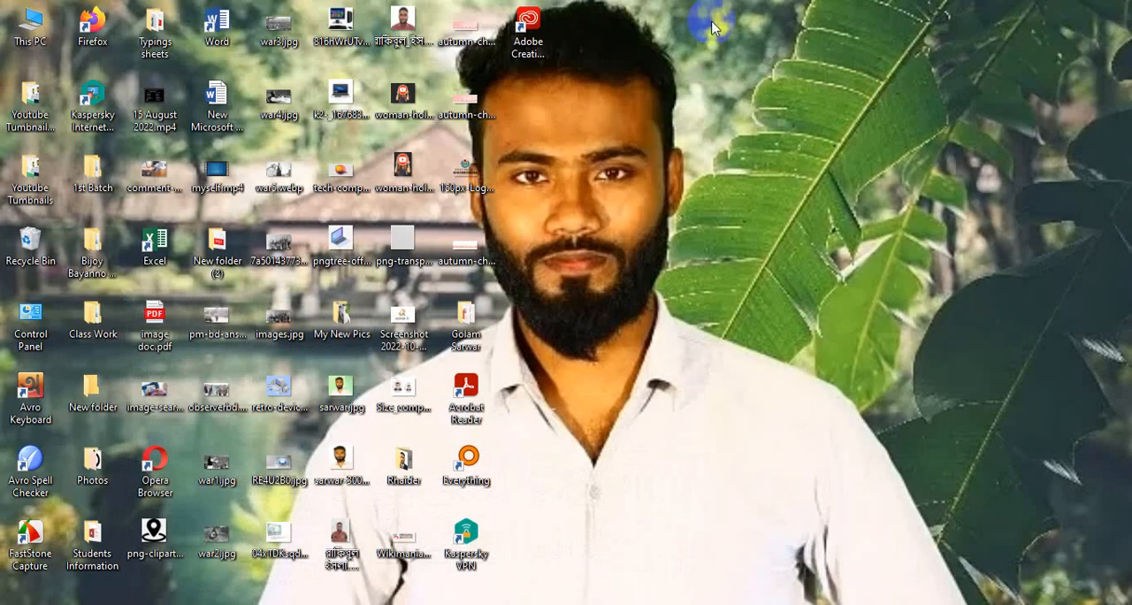
pyautogui.doubleClick(104, 314)
pyautogui.doubleClick(248, 184)
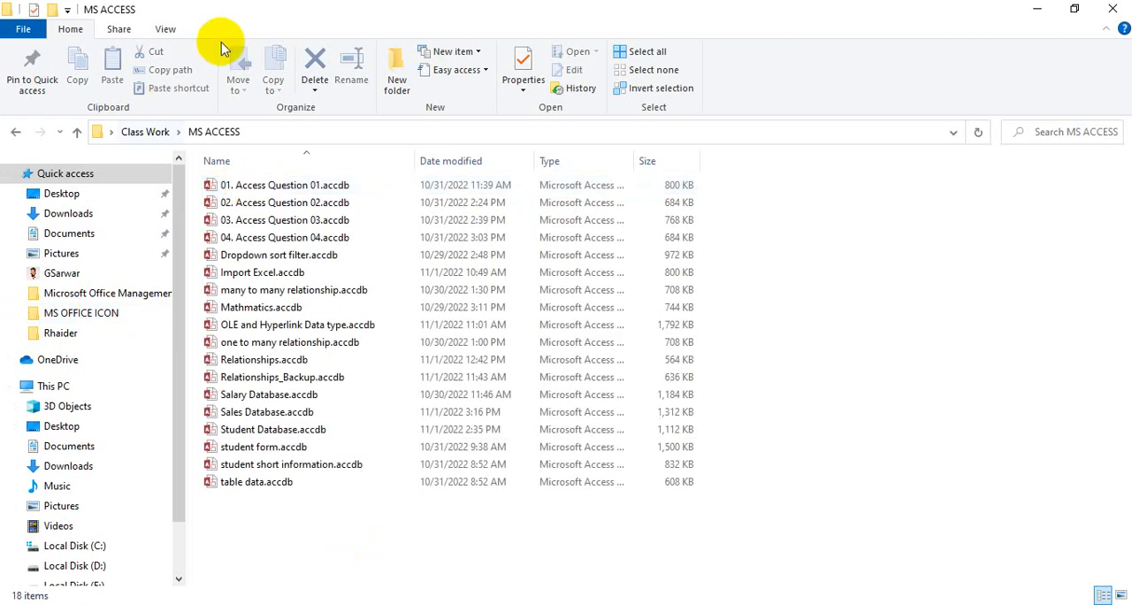
# - Create a new Microsoft Access database file named Cash Memo Database in the MS ACCESS folder
pyautogui.rightClick(357, 512)
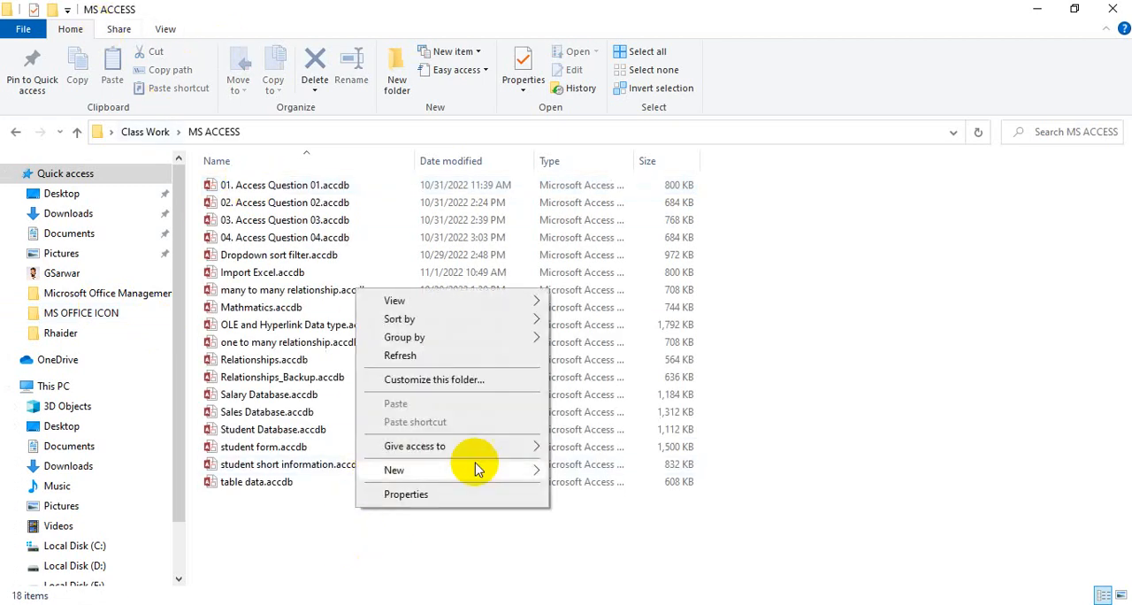
pyautogui.moveTo(409, 477)
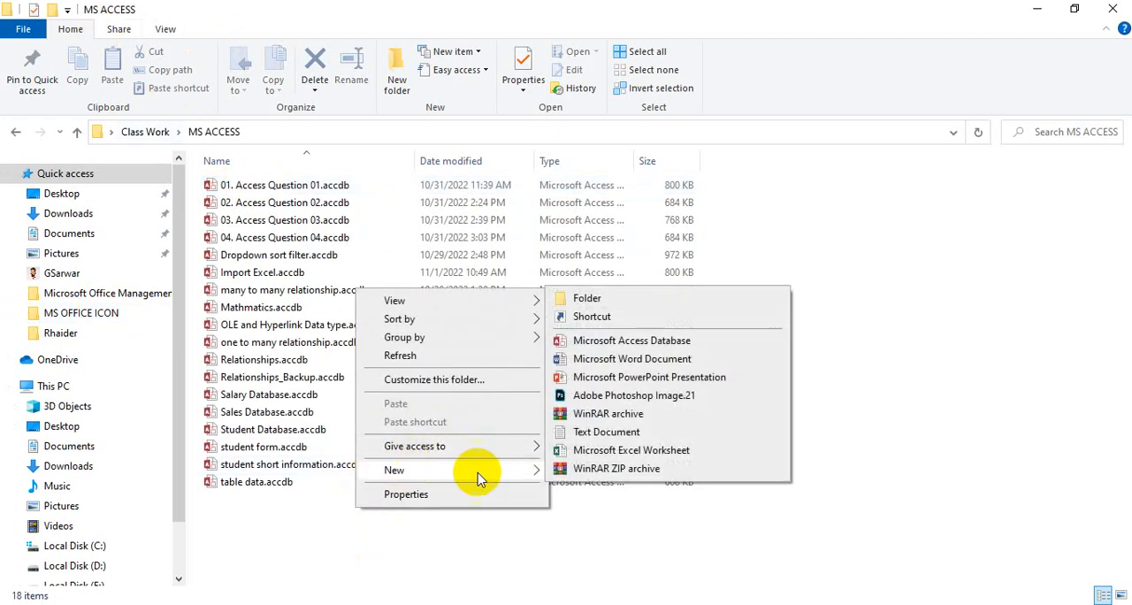
pyautogui.click(595, 344)
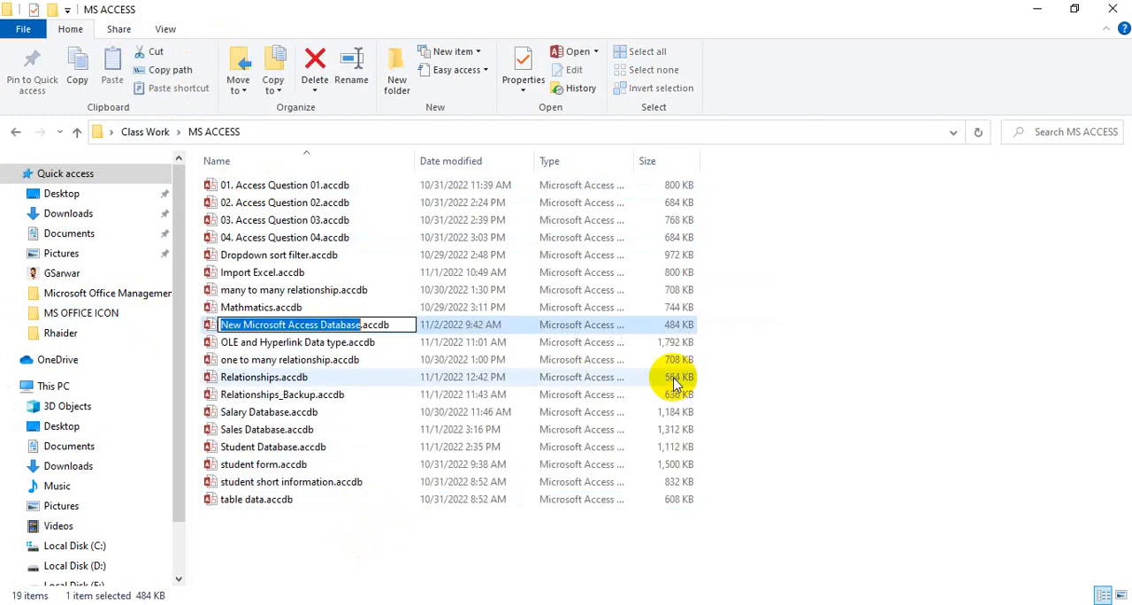
pyautogui.write('Cash M')
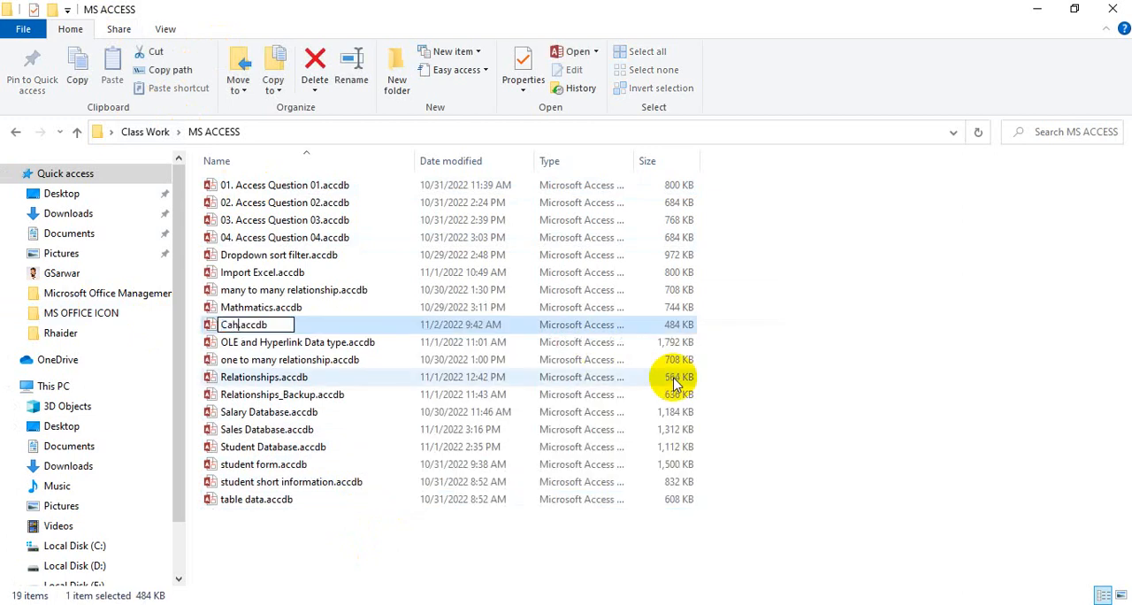
pyautogui.write('emo')
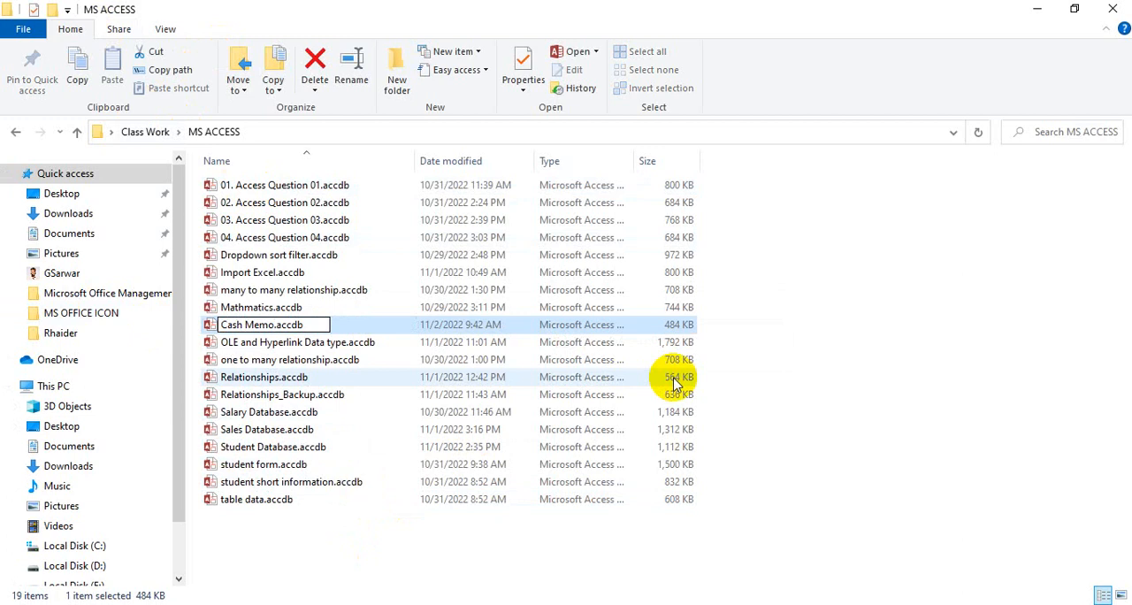
pyautogui.write(' Data')
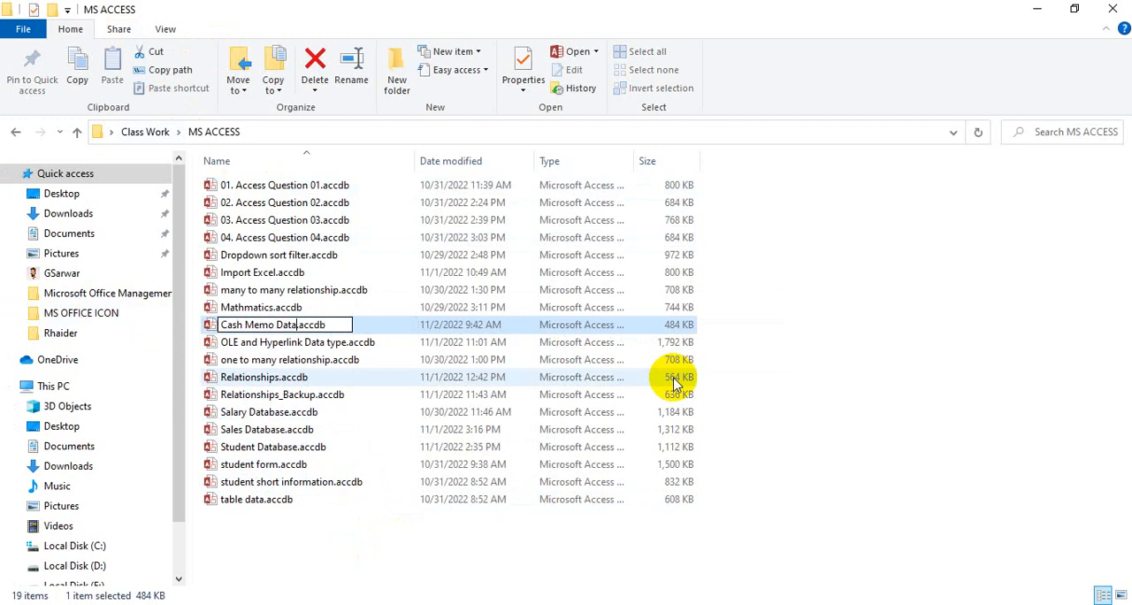
pyautogui.write('base')
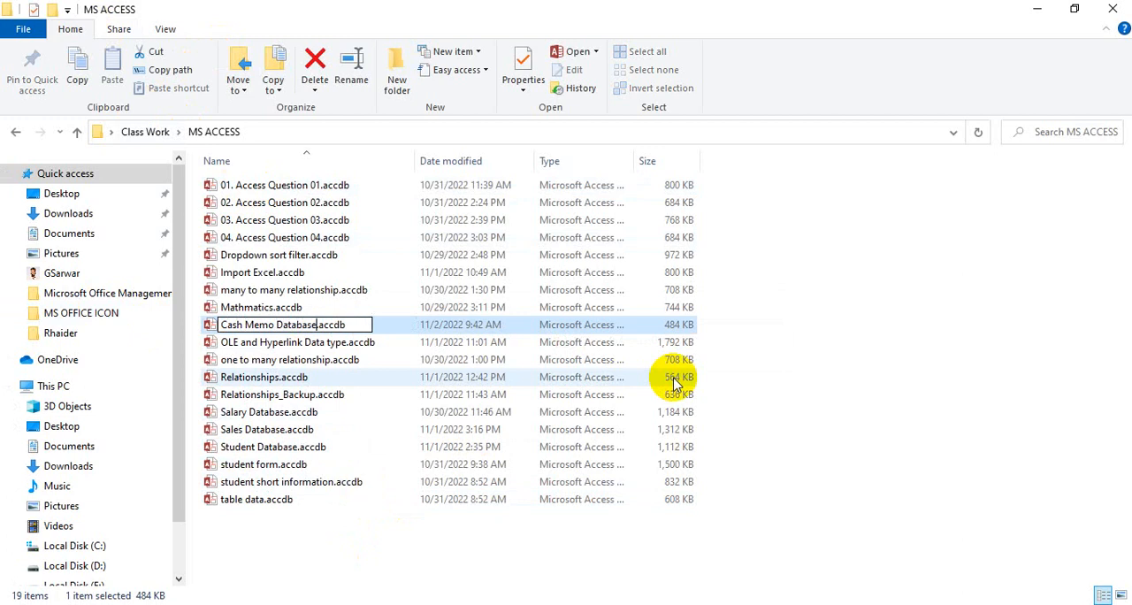
pyautogui.press('Return')
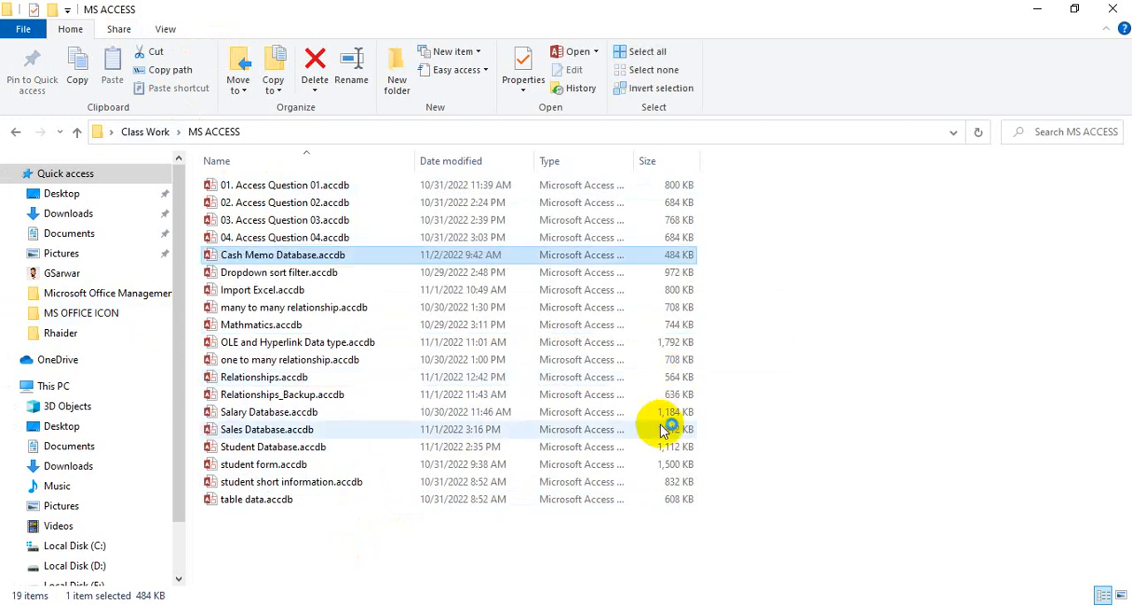
# - Open Cash Memo Database in Access with its content enabled, and start a new table in Design view
pyautogui.press('Return')
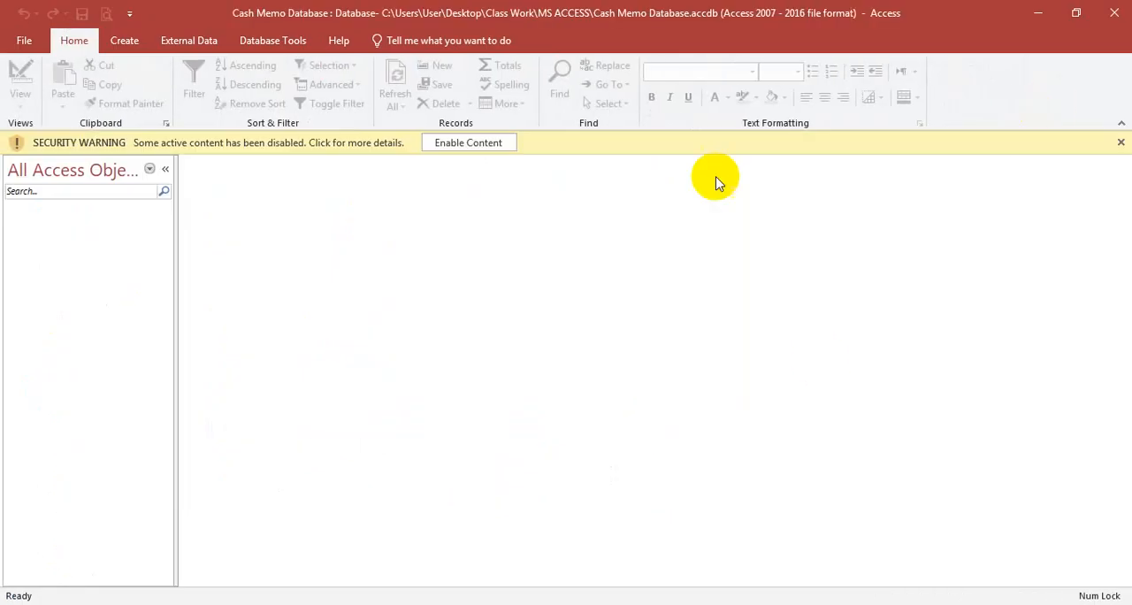
pyautogui.click(469, 144)
pyautogui.click(119, 46)
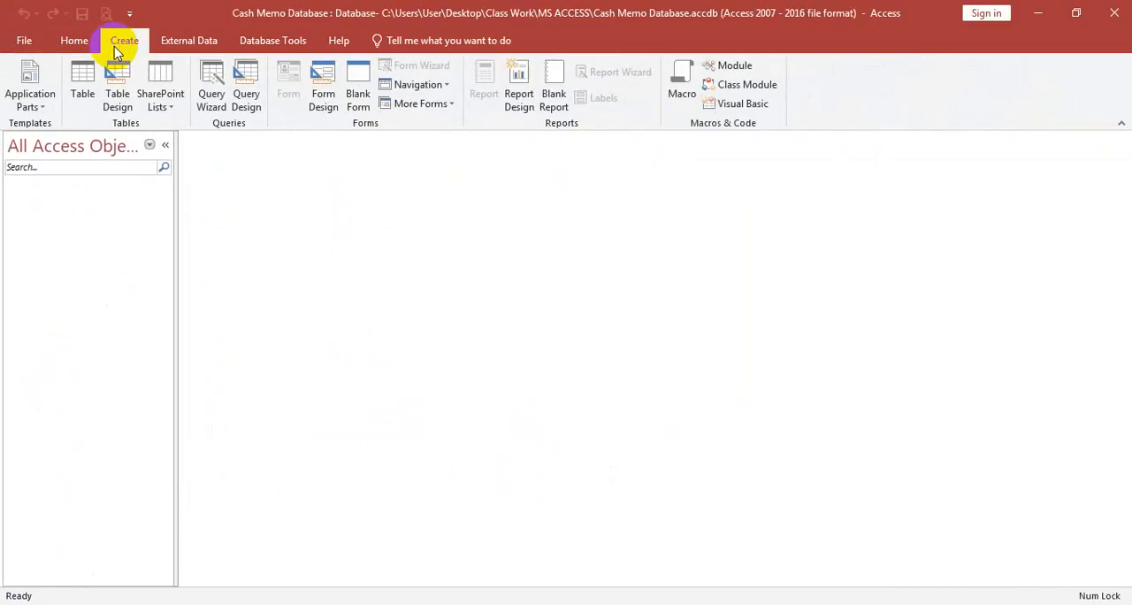
pyautogui.click(120, 88)
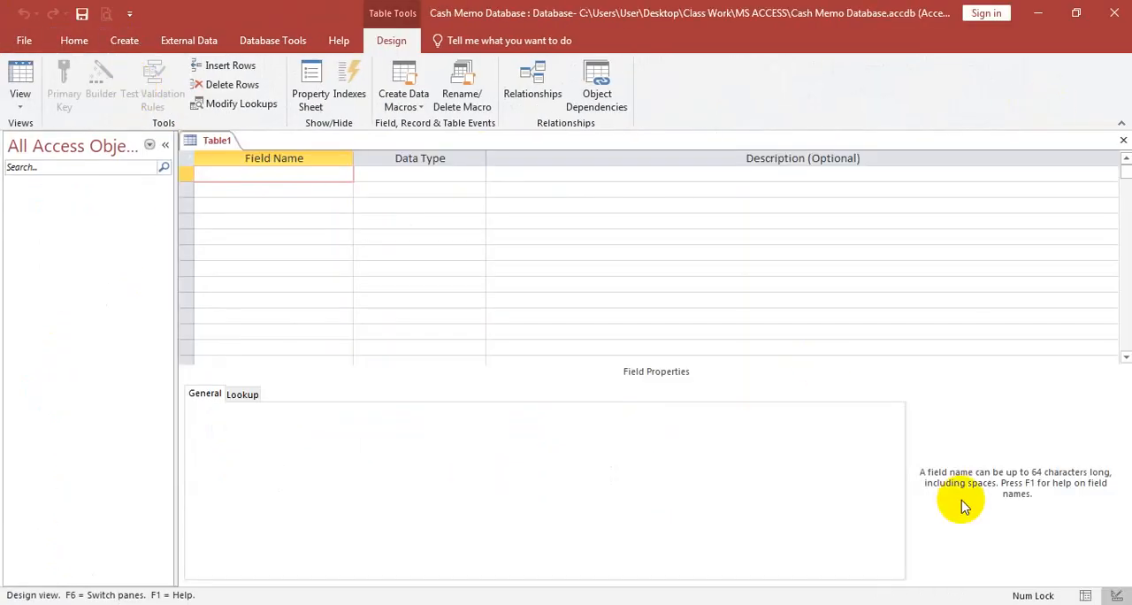
# - Arrange the Access window and MS ACCESS.pdf side by side with the Cash Memo field names in view
pyautogui.press('super+Left')
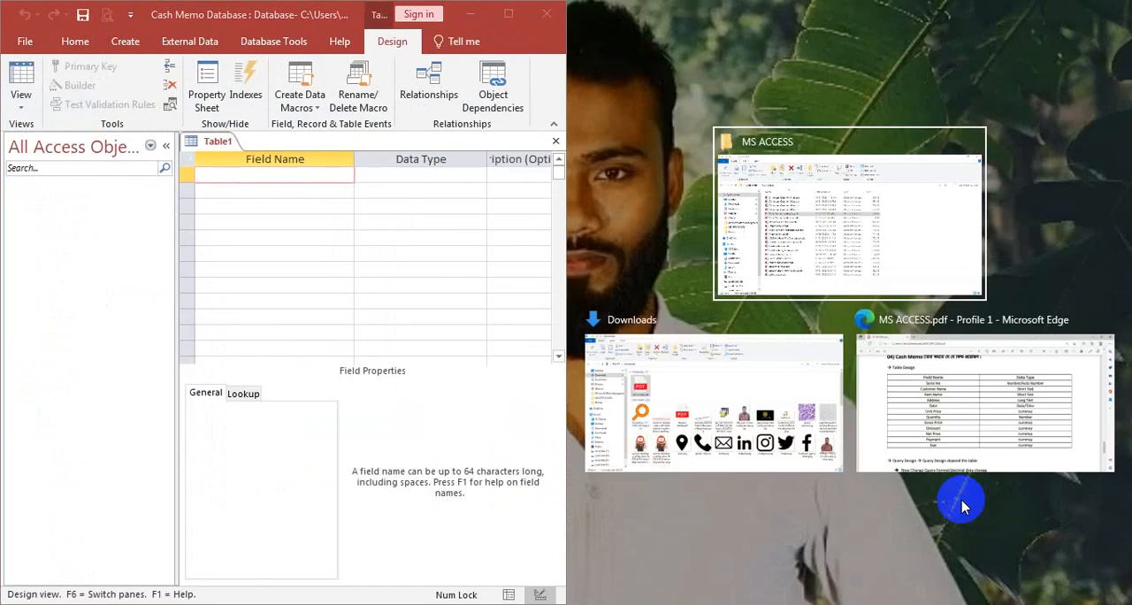
pyautogui.hotkey('alt', 'Tab')
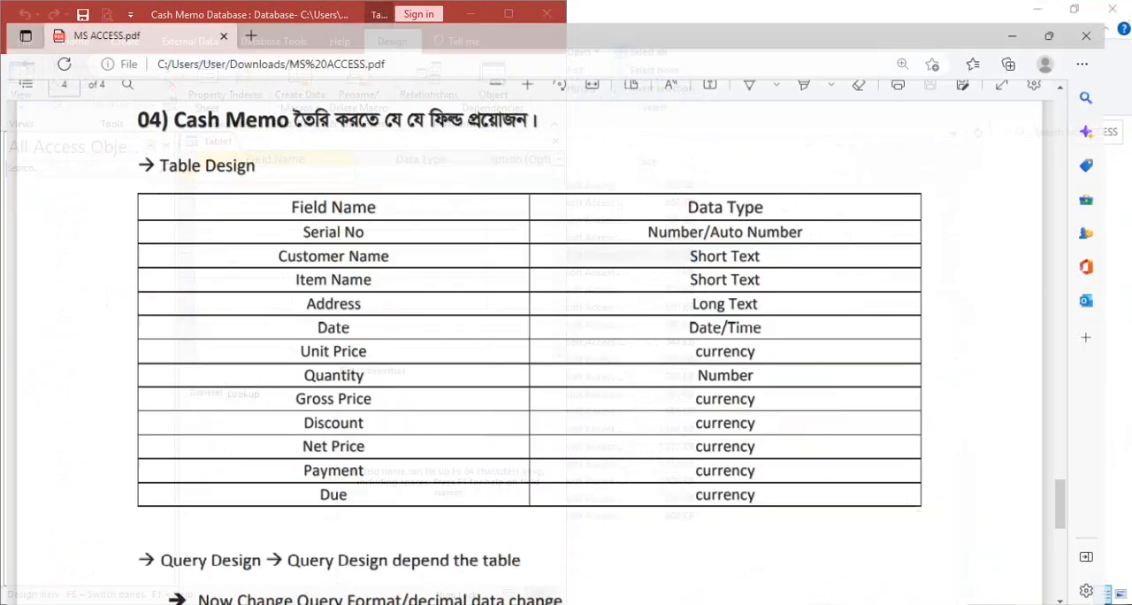
pyautogui.press('super+Right')
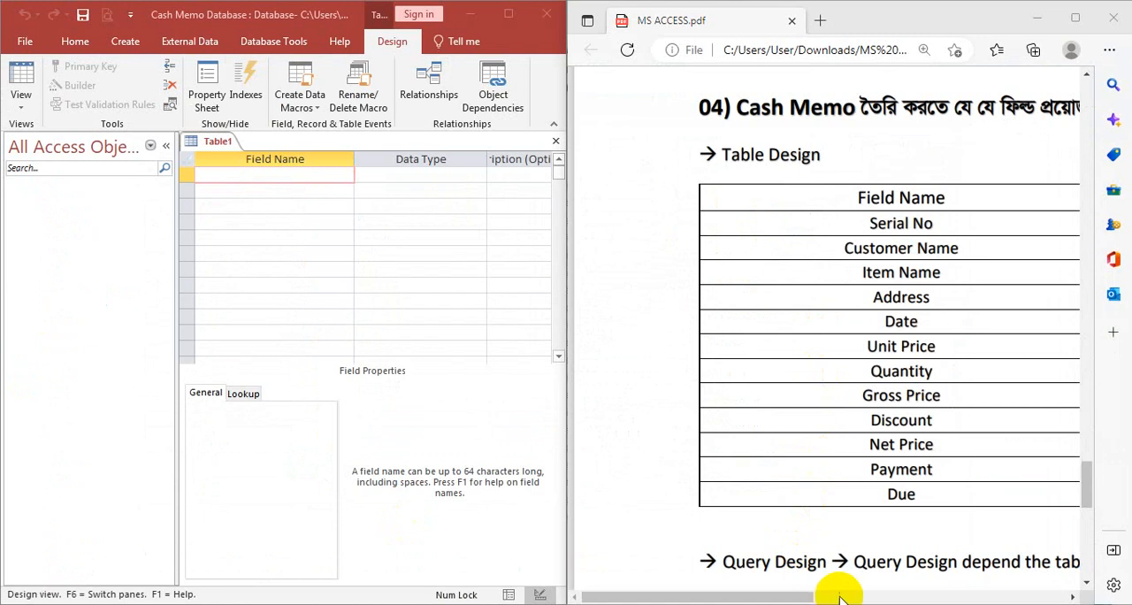
pyautogui.moveTo(778, 591); pyautogui.dragTo(955, 592)
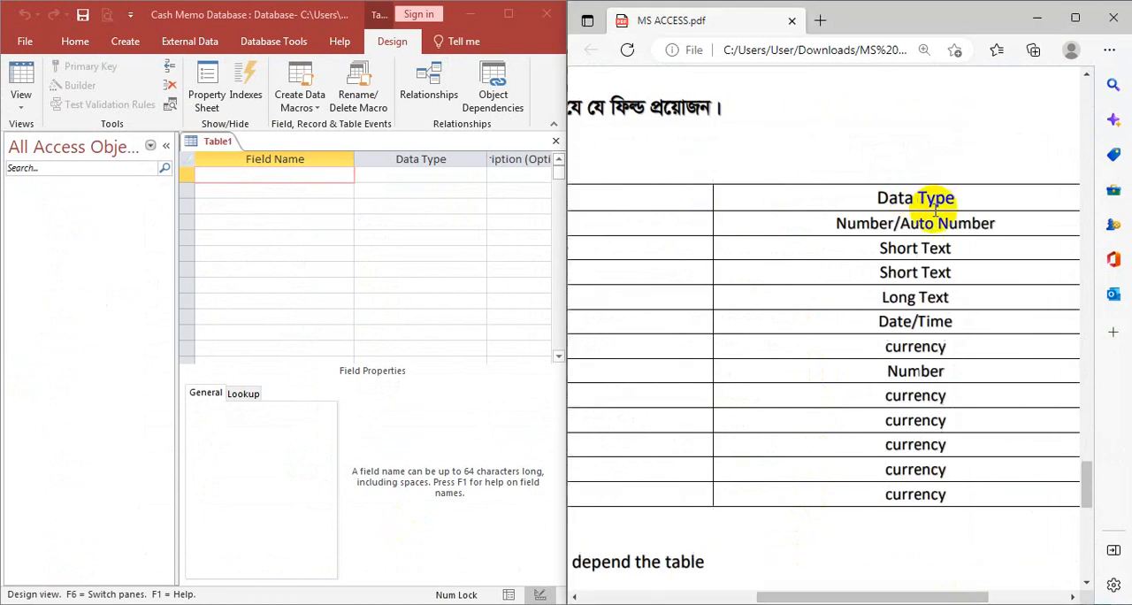
pyautogui.moveTo(872, 592); pyautogui.dragTo(682, 596)
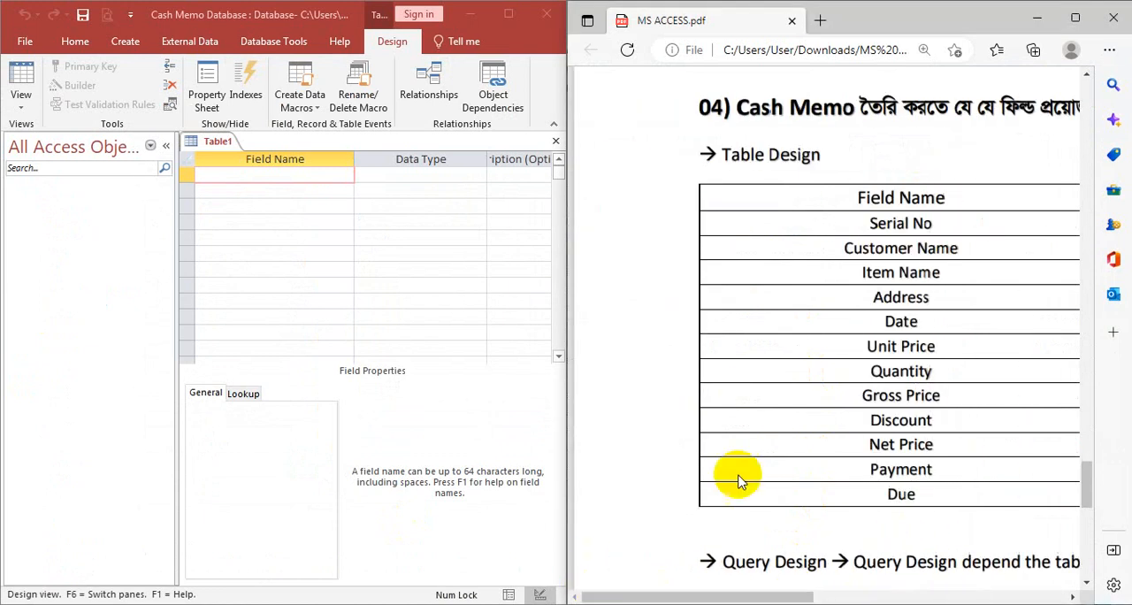
# - Define the table's first field as serial No with the AutoNumber data type
pyautogui.click(264, 173)
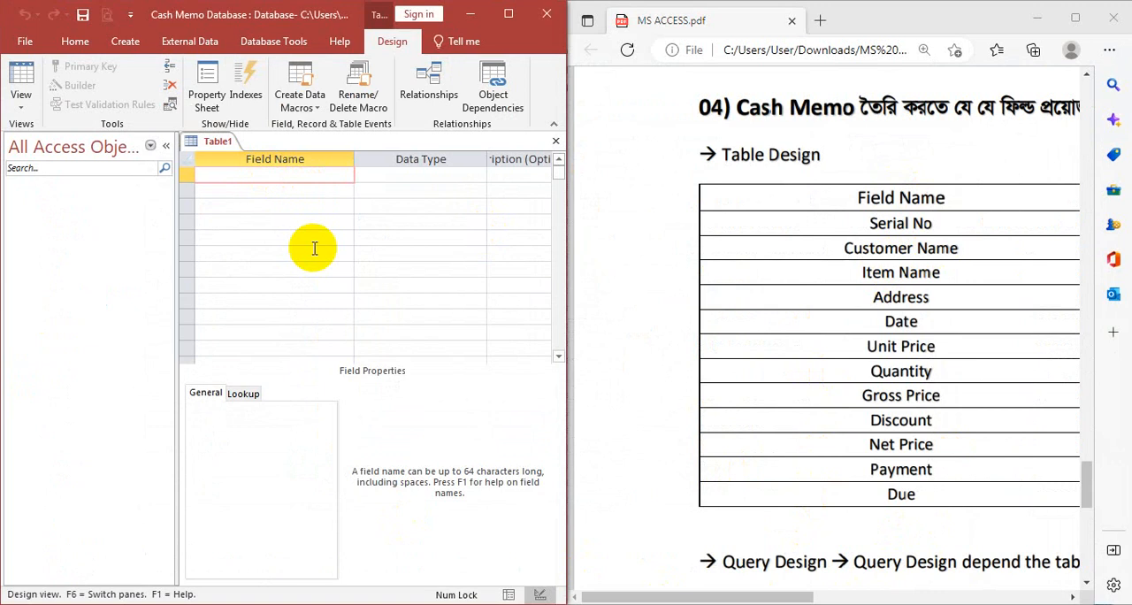
pyautogui.write('serial No')
pyautogui.press('Tab')
pyautogui.write('z')
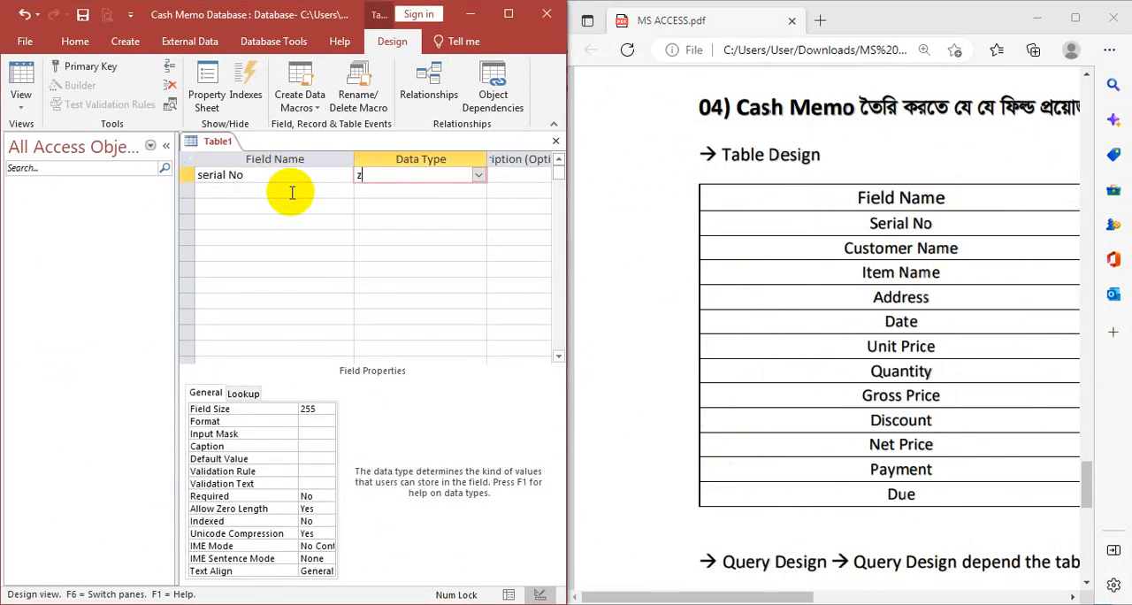
pyautogui.write('a')
# - Add a Customer Name field with the Long Text data type below the serial number field
pyautogui.click(292, 192)
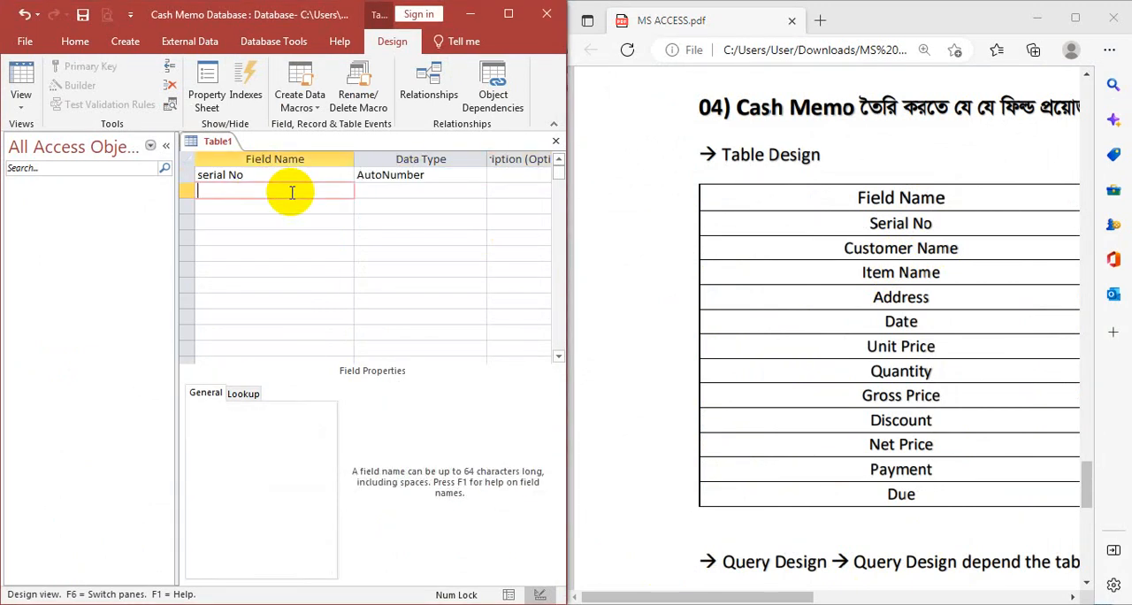
pyautogui.write('Customer Name')
pyautogui.press('Tab')
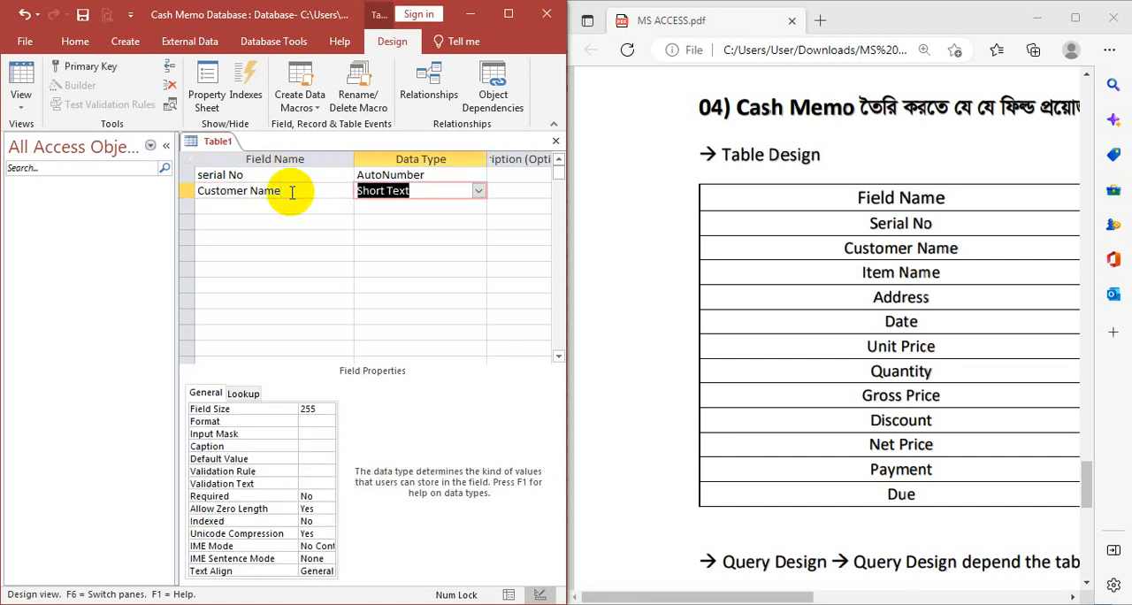
pyautogui.write('l')
pyautogui.press('Return')
pyautogui.press('Return')
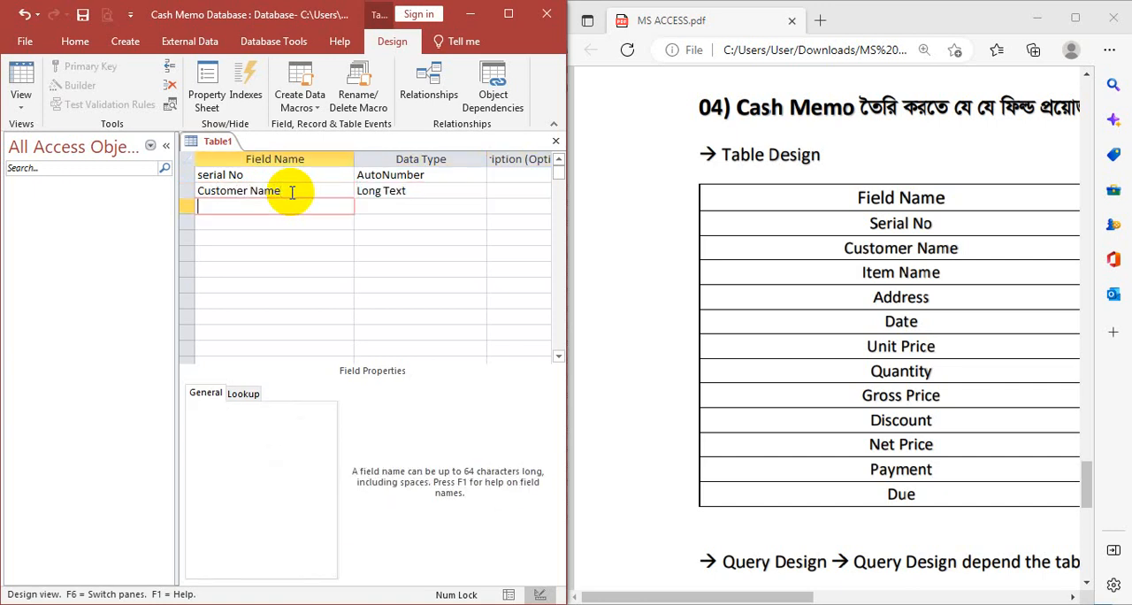
# - Add an Item Name field with the Long Text data type below Customer Name
pyautogui.write('Item Name')
pyautogui.press('Tab')
pyautogui.write('nu')
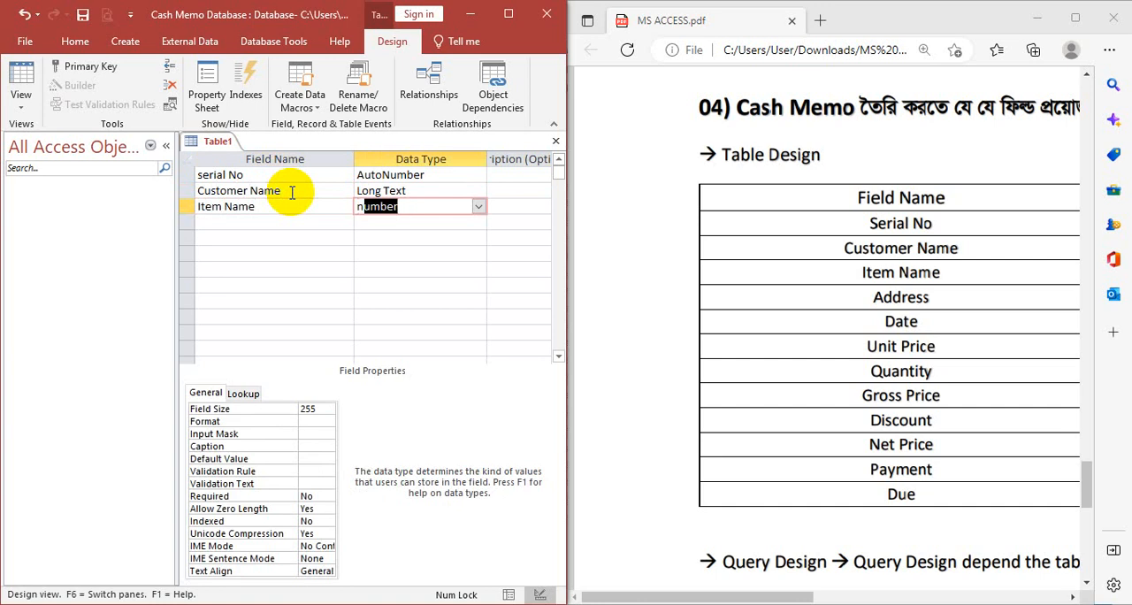
pyautogui.moveTo(754, 594); pyautogui.dragTo(813, 597)
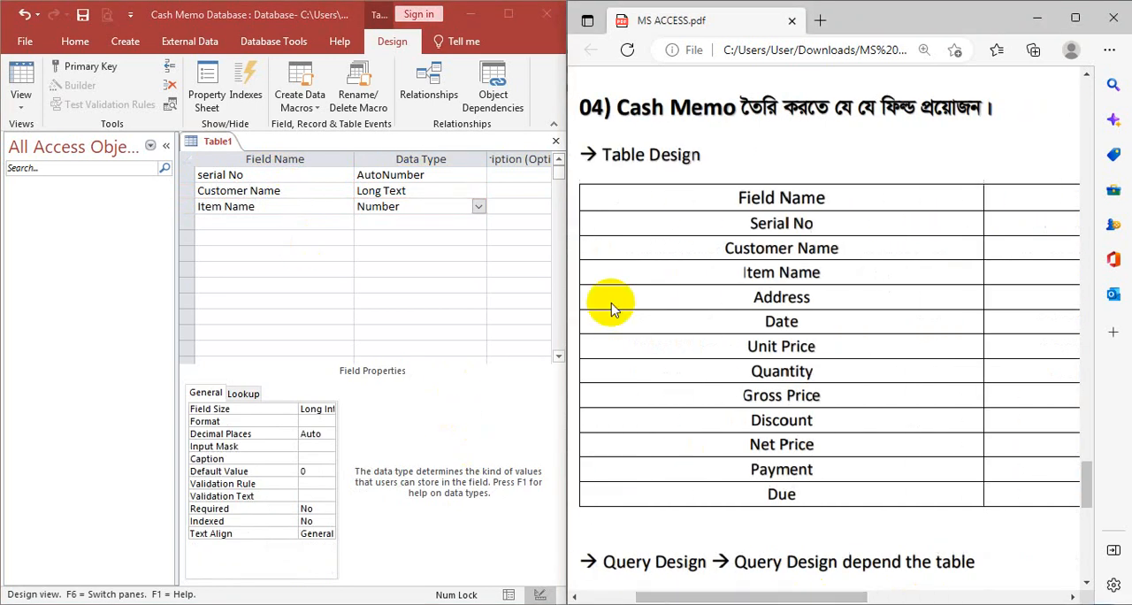
pyautogui.click(478, 207)
pyautogui.click(389, 233)
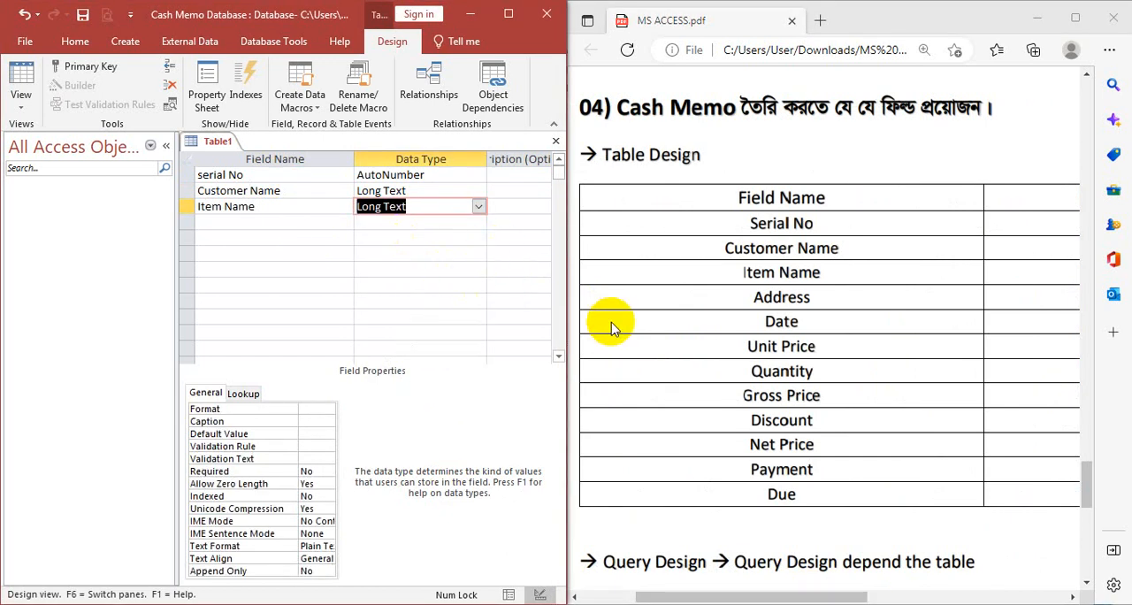
pyautogui.press('Return')
pyautogui.press('Return')
# - Add a field named Addess with the Long Text data type below Item Name
pyautogui.write('Addess')
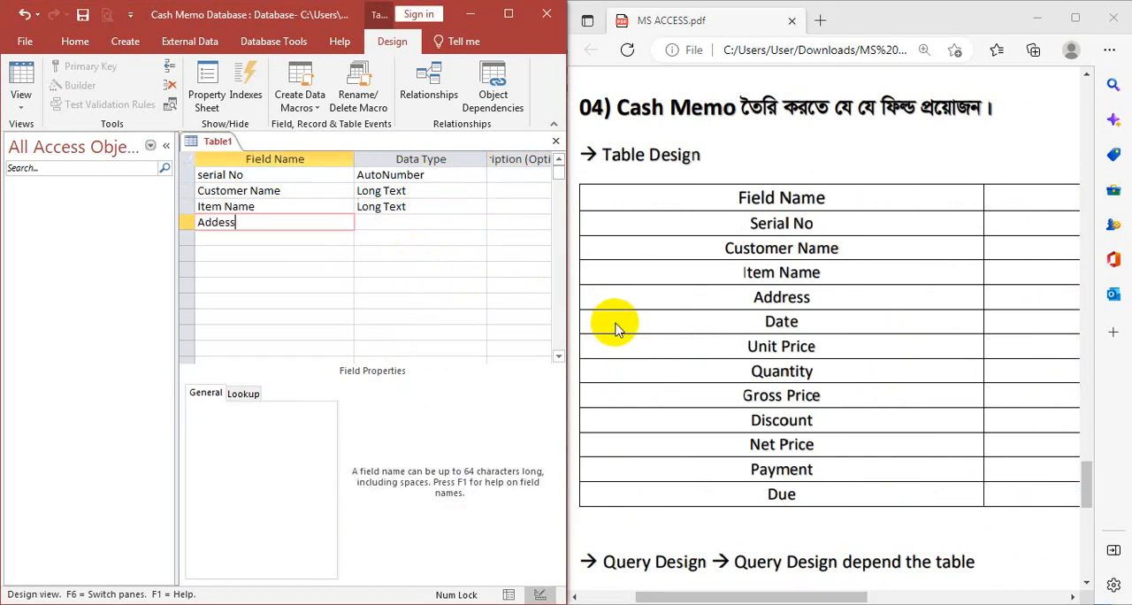
pyautogui.press('Return')
pyautogui.write('Long Text')
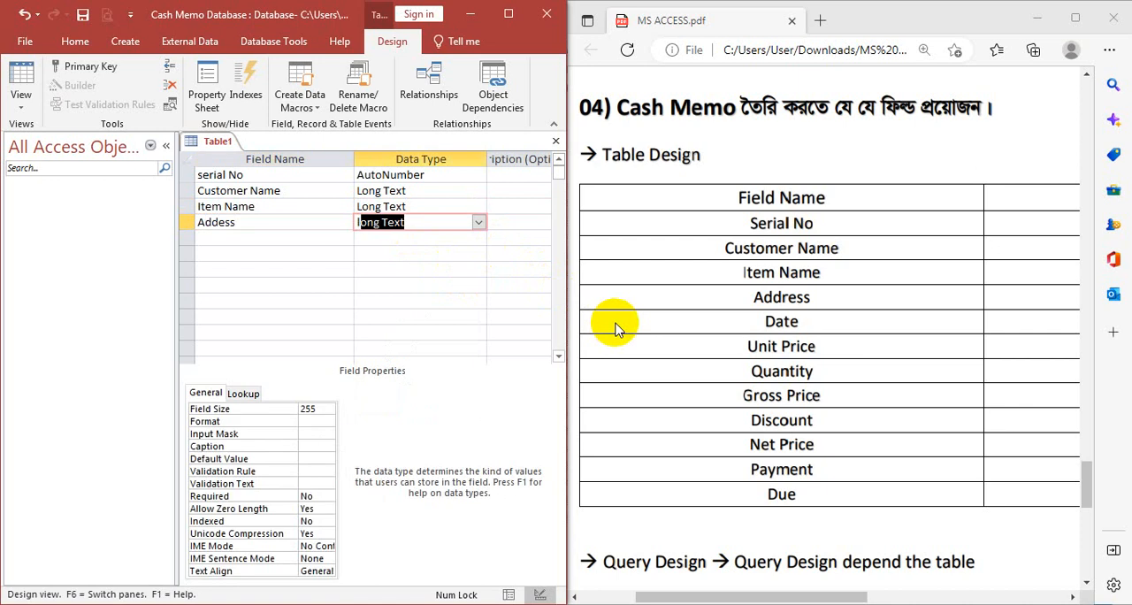
pyautogui.press('Return')
# - Add a Date field with the Date/Time data type below Addess, accepting the reserved field name
pyautogui.press('Return')
pyautogui.write('Date')
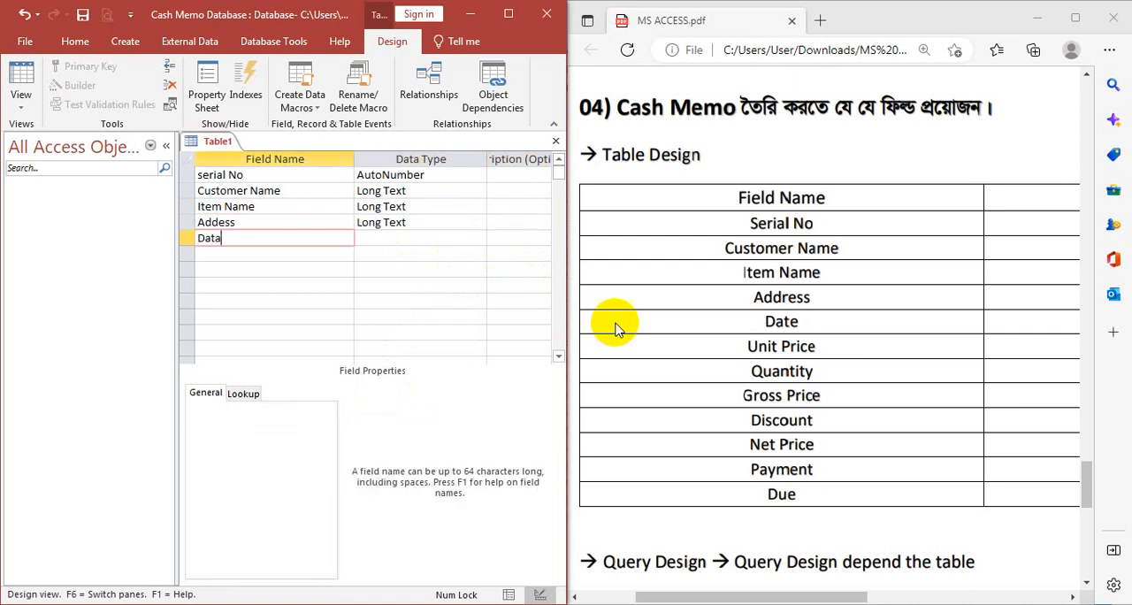
pyautogui.press('BackSpace')
pyautogui.press('Return')
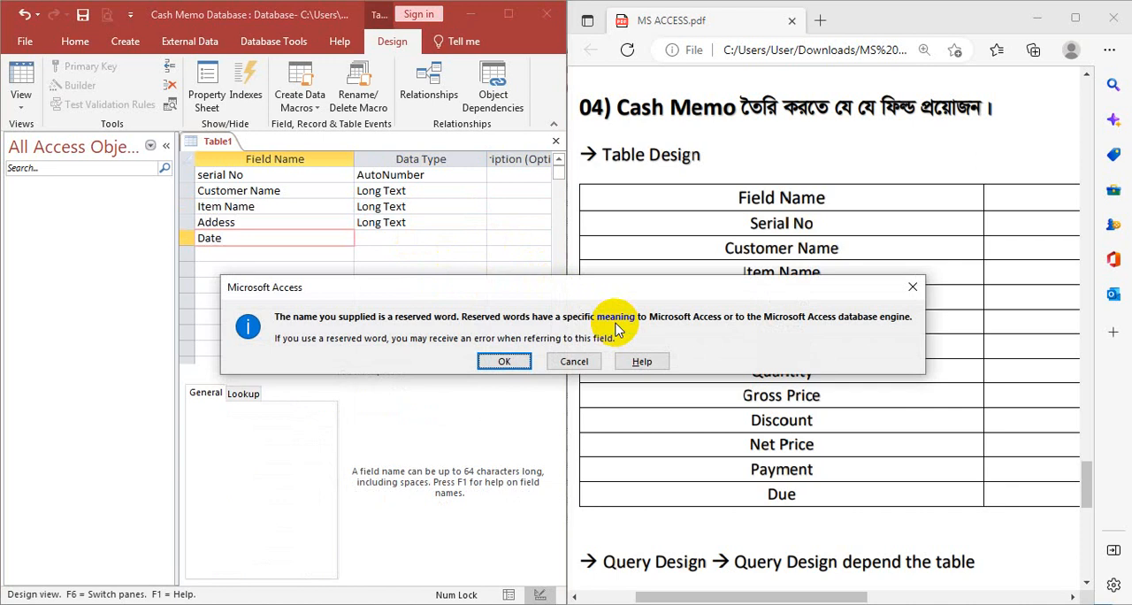
pyautogui.press('Return')
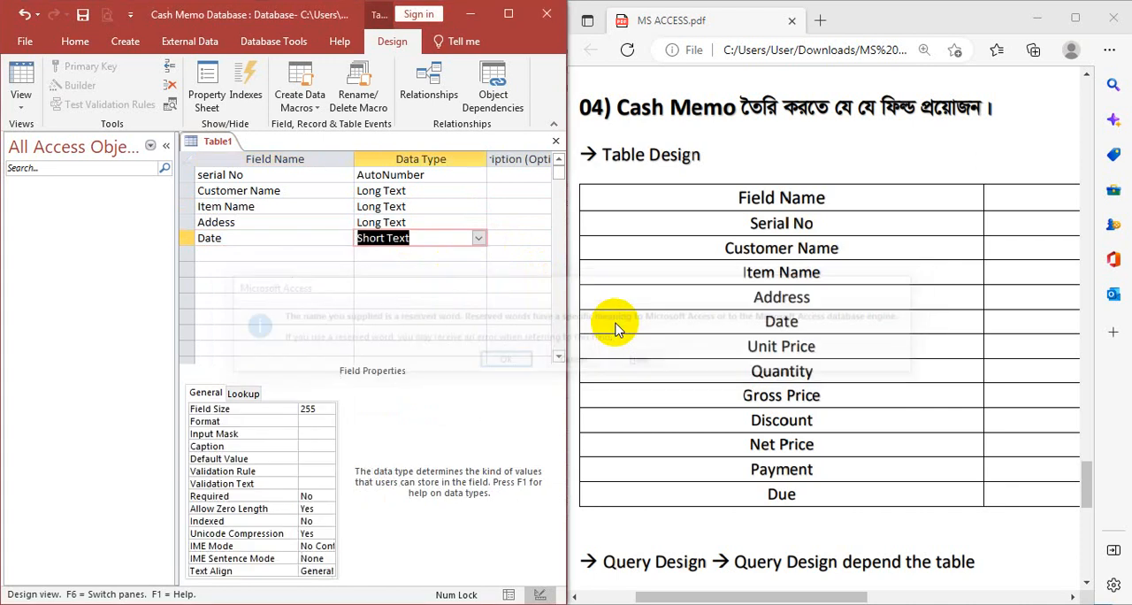
pyautogui.write('date/Time')
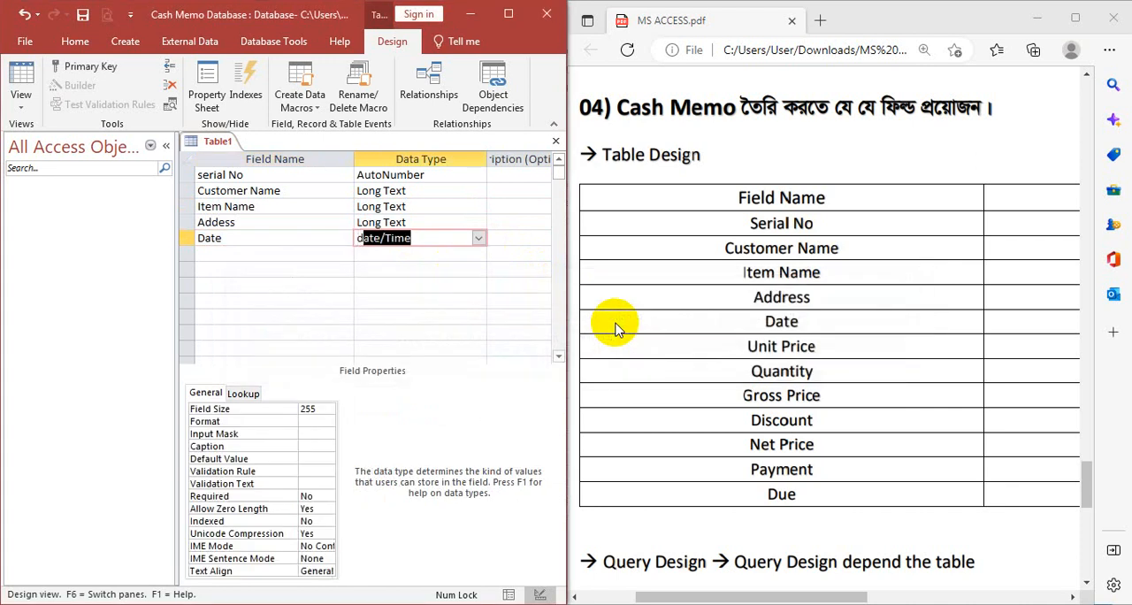
pyautogui.press('Return')
pyautogui.press('Return')
# - Add a Unit Price field with the Number data type below the Date field
pyautogui.write('U')
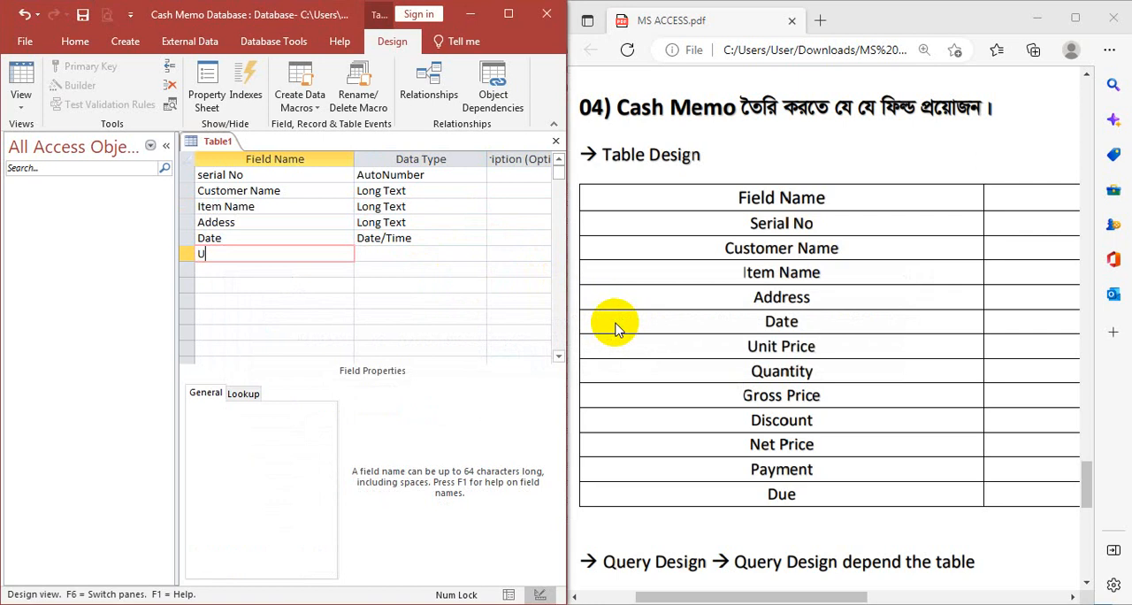
pyautogui.write('nit Price')
pyautogui.press('Return')
pyautogui.write('Number')
pyautogui.press('Return')
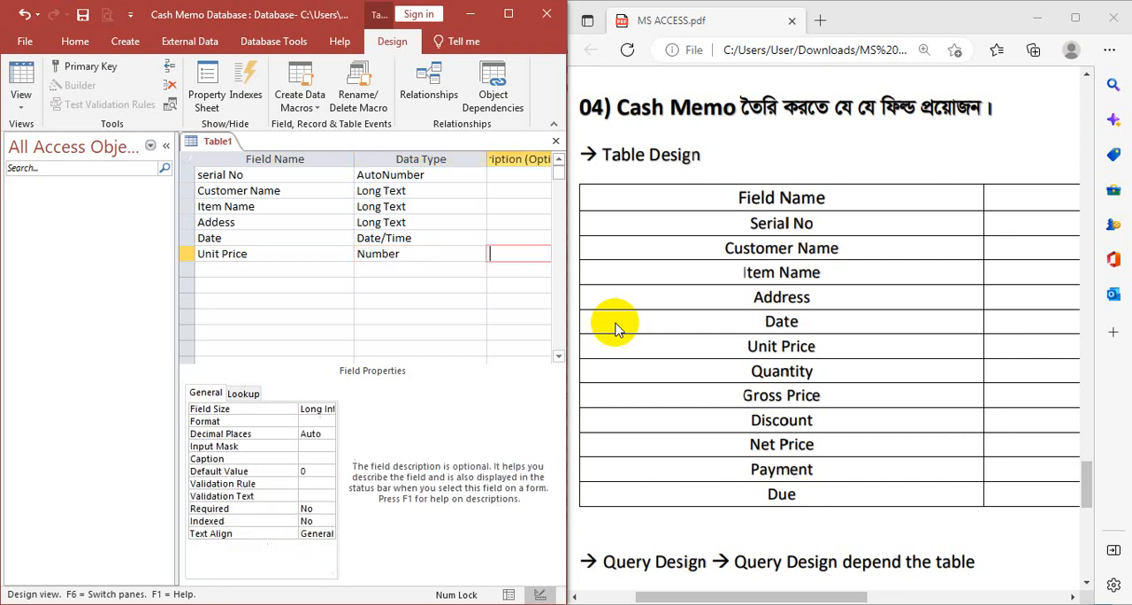
pyautogui.press('Return')
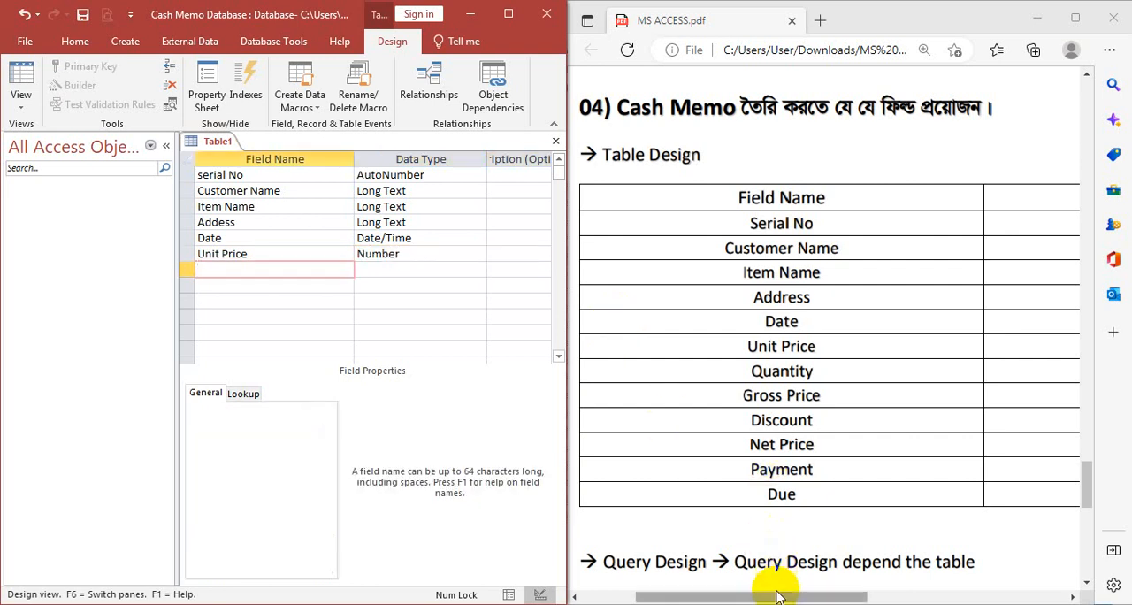
# - Add a Quantity field with the Number data type below Unit Price
pyautogui.moveTo(778, 597); pyautogui.dragTo(678, 464)
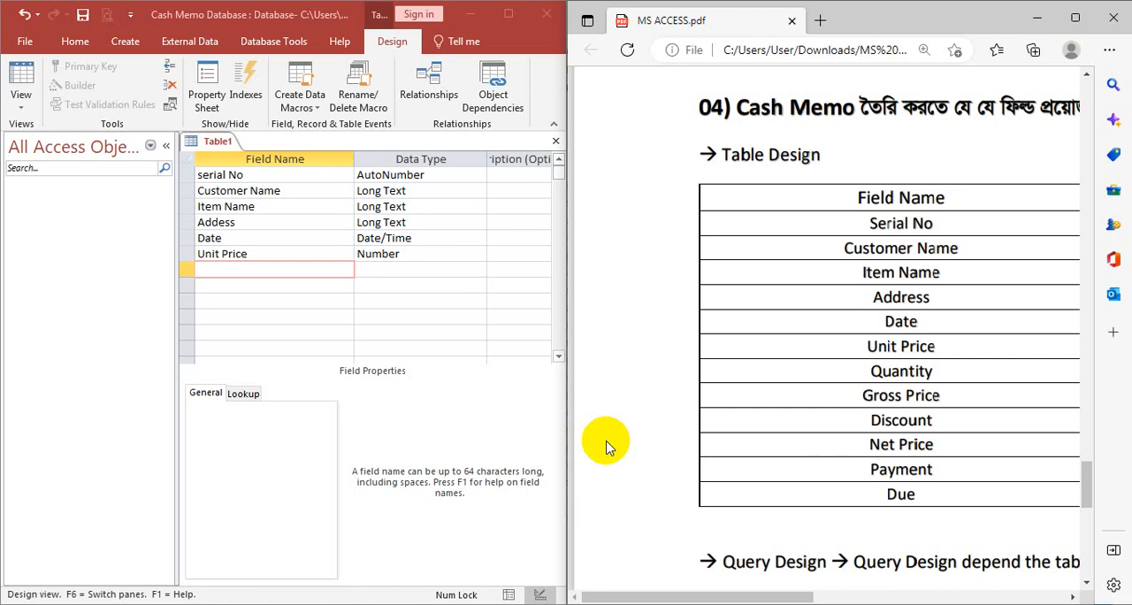
pyautogui.click(257, 267)
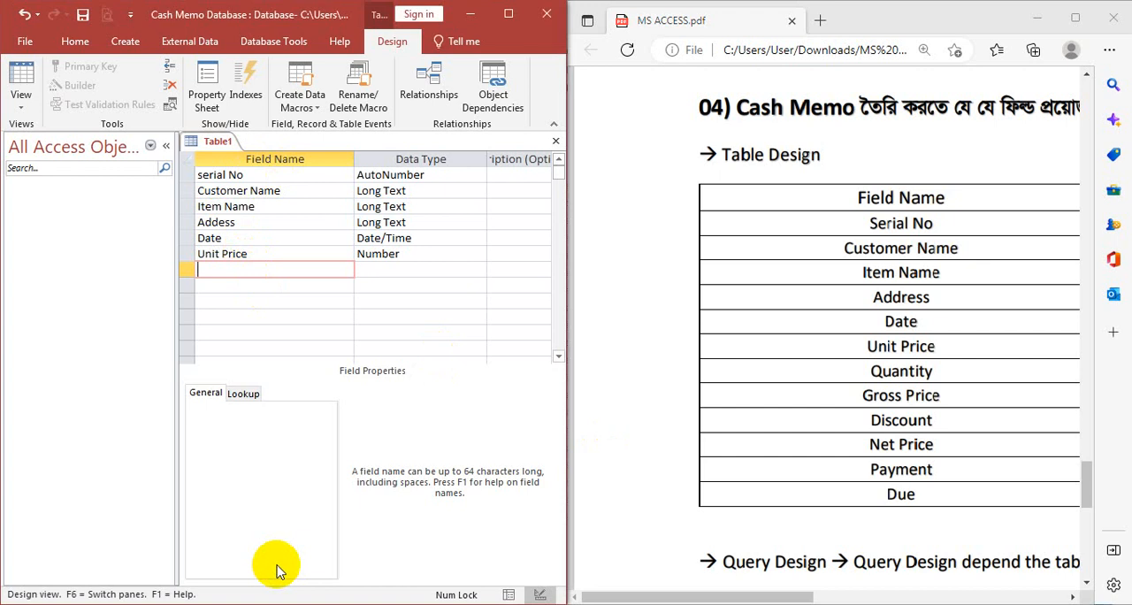
pyautogui.write('Quantity')
pyautogui.press('Tab')
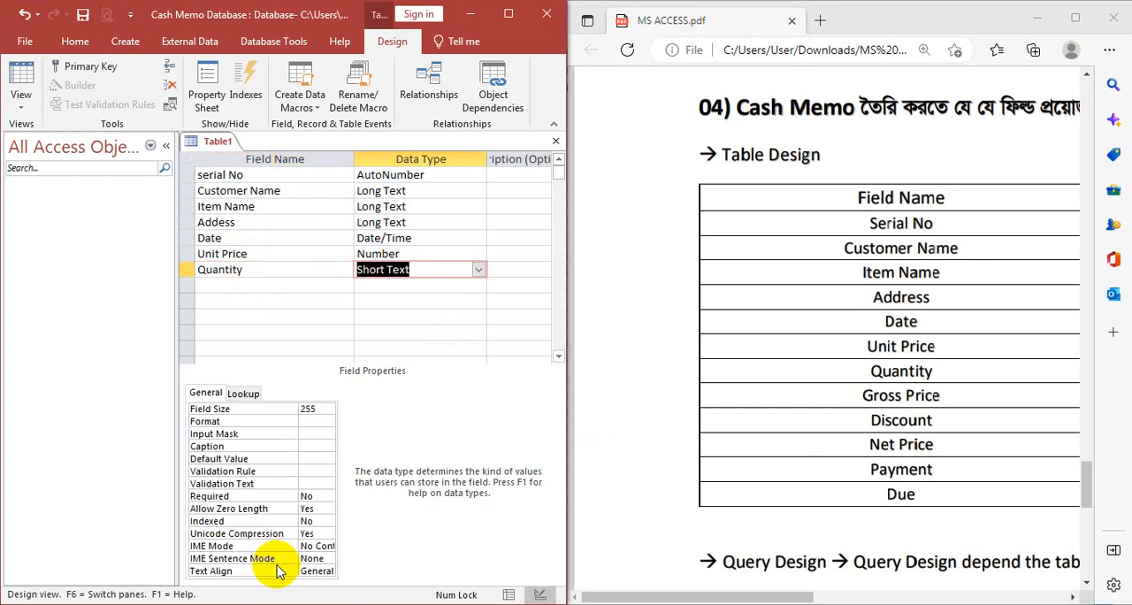
pyautogui.write(',u')
pyautogui.press('BackSpace')
pyautogui.press('BackSpace')
pyautogui.write('number')
pyautogui.press('Tab')
pyautogui.press('Tab')
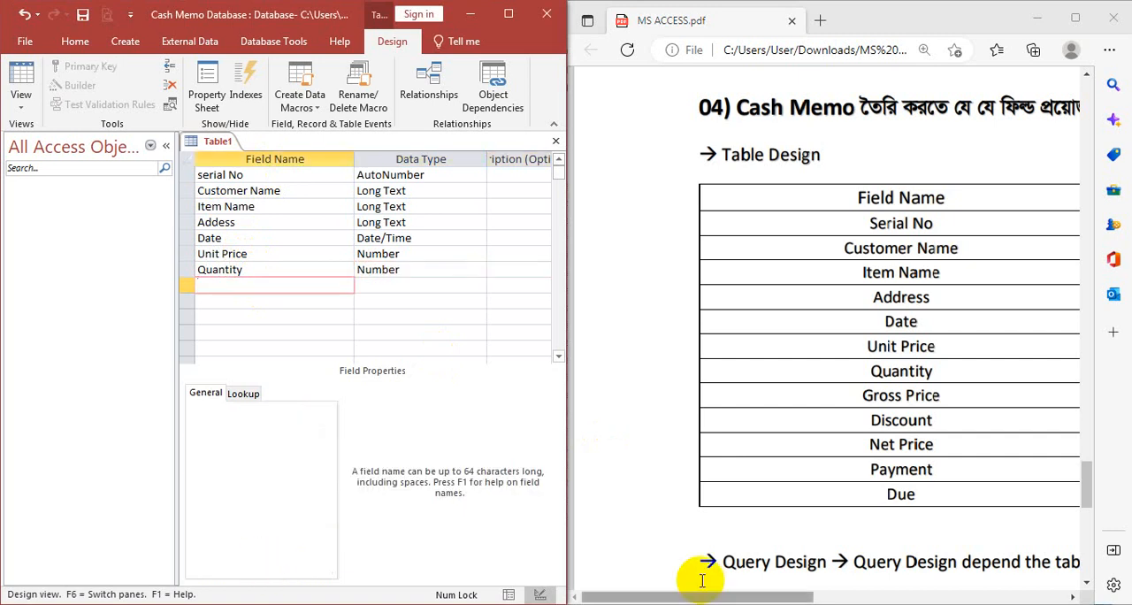
# - Check the data types listed in the PDF and add a Gross Price field with the Number data type below Quantity
pyautogui.moveTo(721, 599); pyautogui.dragTo(856, 600)
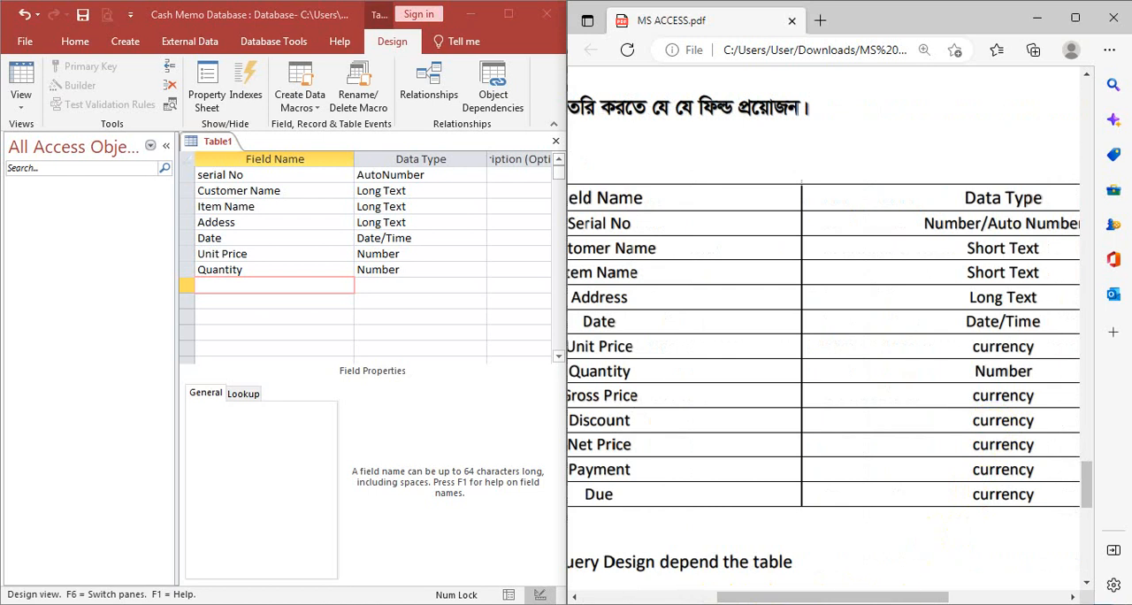
pyautogui.moveTo(856, 598); pyautogui.dragTo(734, 599)
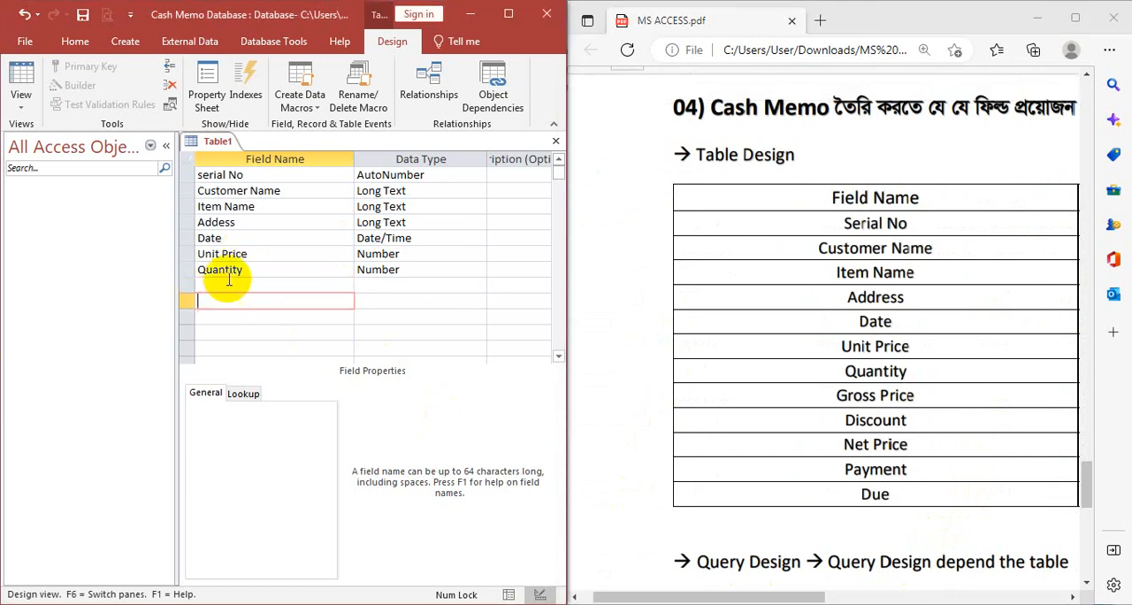
pyautogui.press('Down')
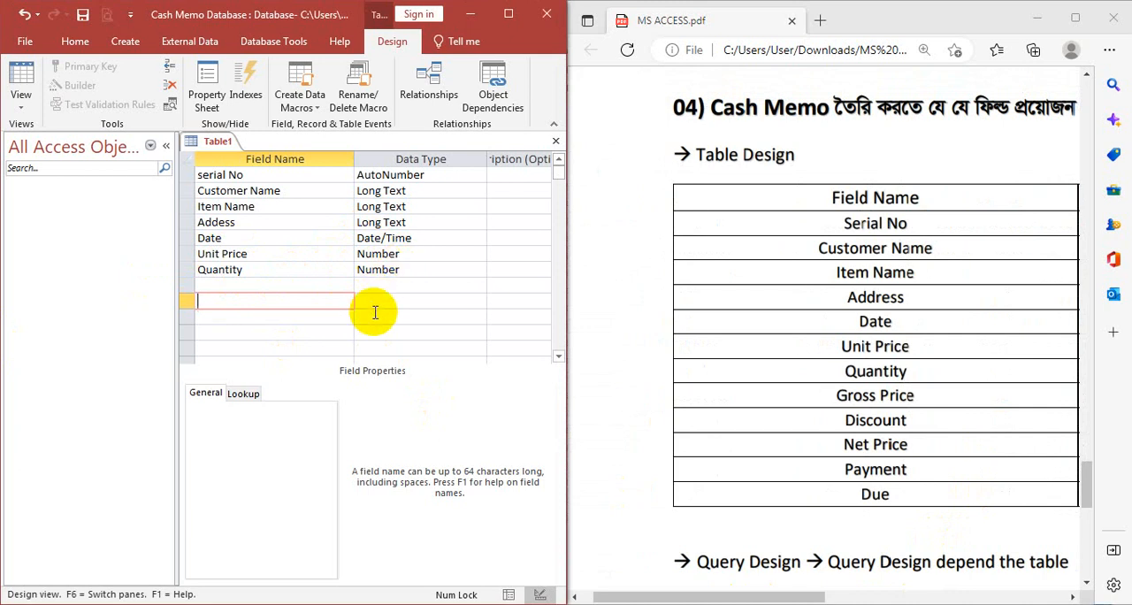
pyautogui.press('Up')
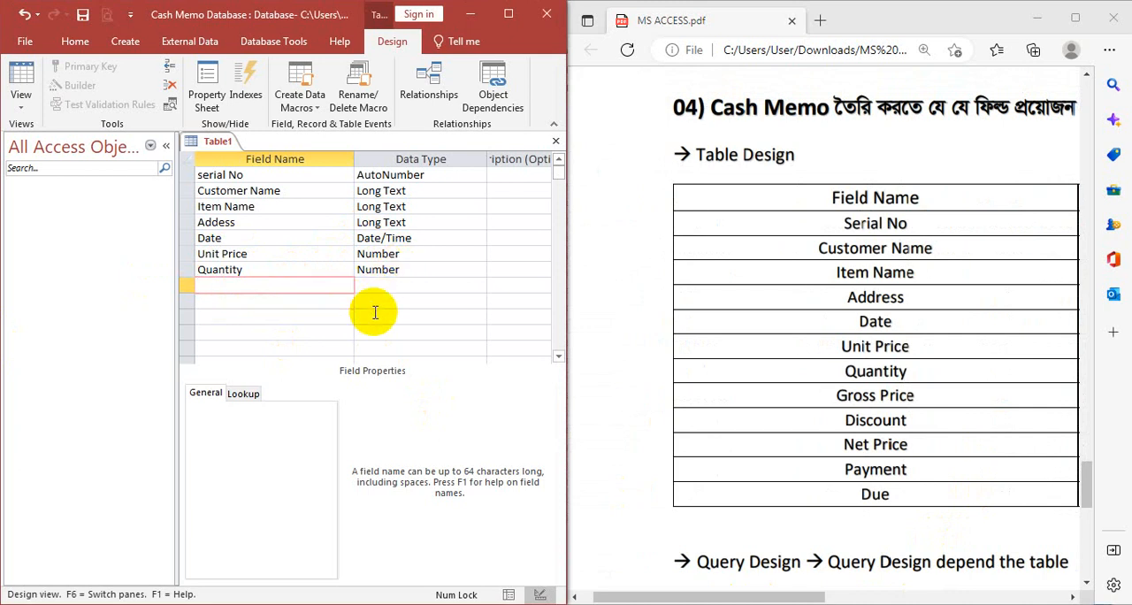
pyautogui.write('Gross Price')
pyautogui.press('Tab')
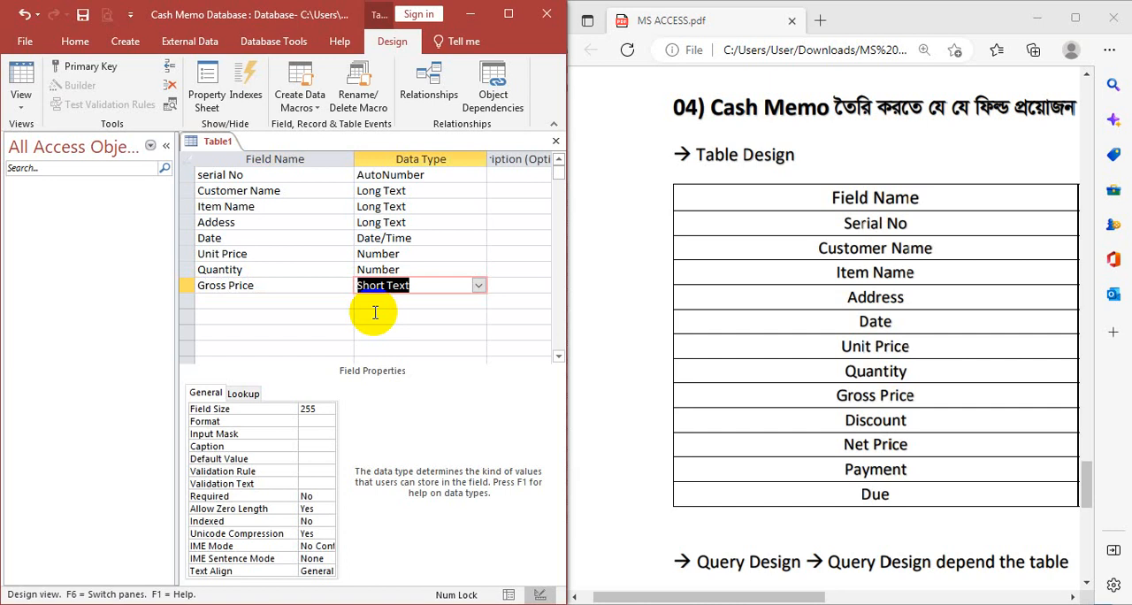
pyautogui.write('n')
pyautogui.press('Return')
pyautogui.press('Return')
# - Add a Discount field with the Number data type below Gross Price
pyautogui.write('Discount')
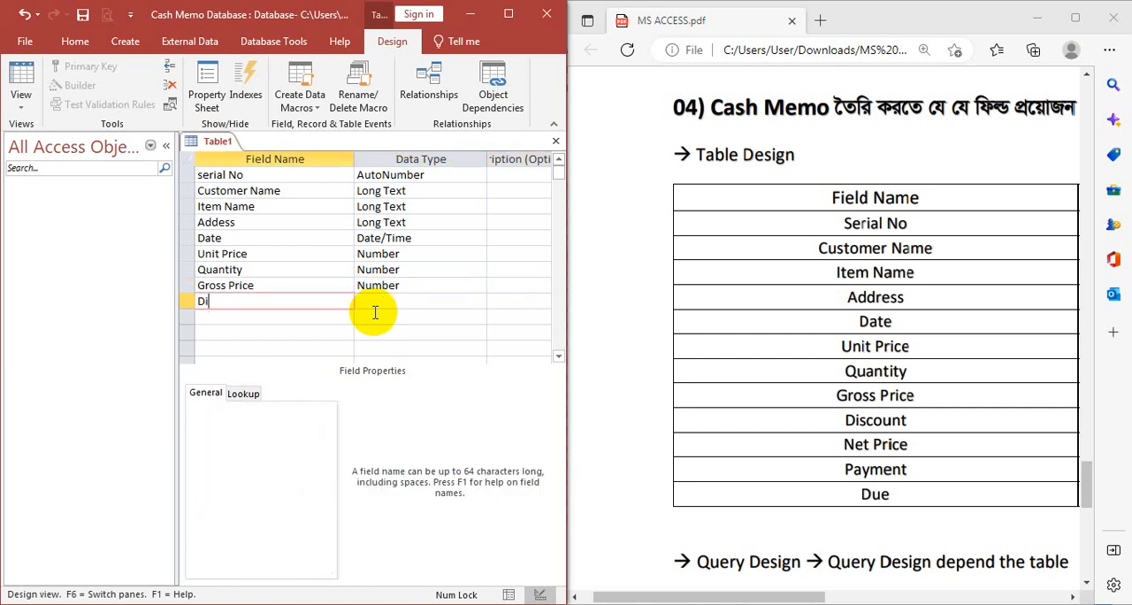
pyautogui.press('Return')
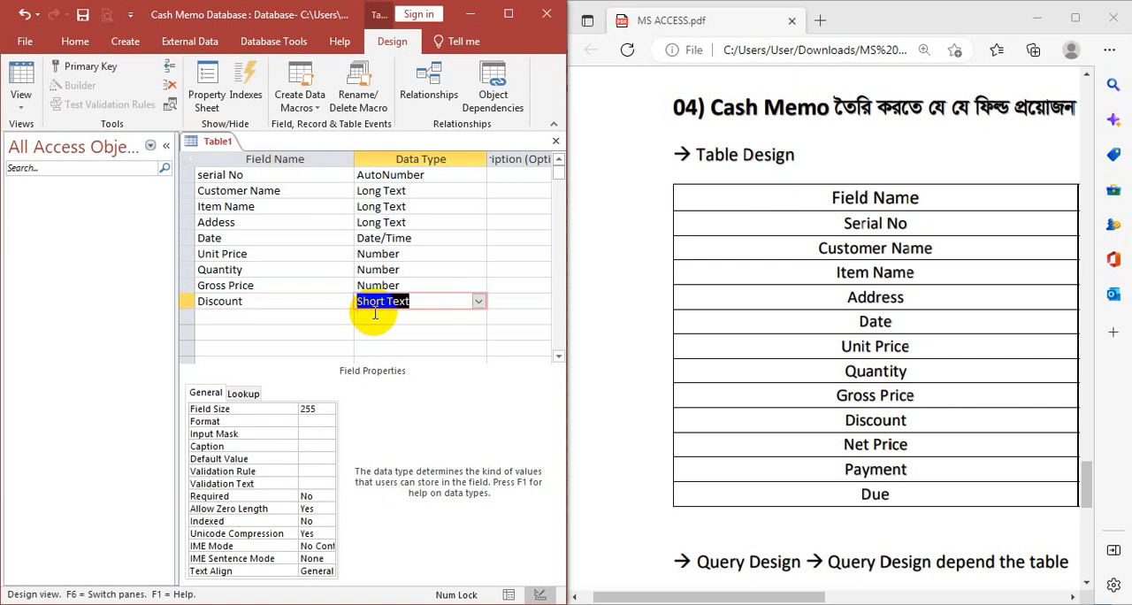
pyautogui.write('ng')
pyautogui.press('Return')
# - Add a Net Price field with the Number data type below Discount
pyautogui.press('Return')
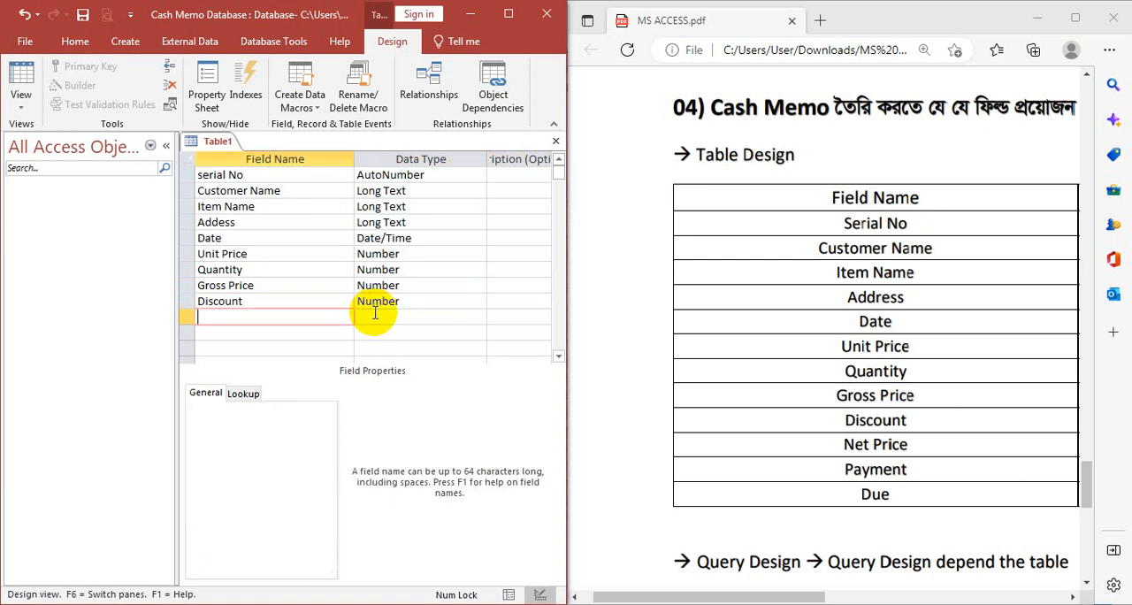
pyautogui.write('Net Price')
pyautogui.press('BackSpace')
pyautogui.write('e')
pyautogui.press('Return')
pyautogui.write('N')
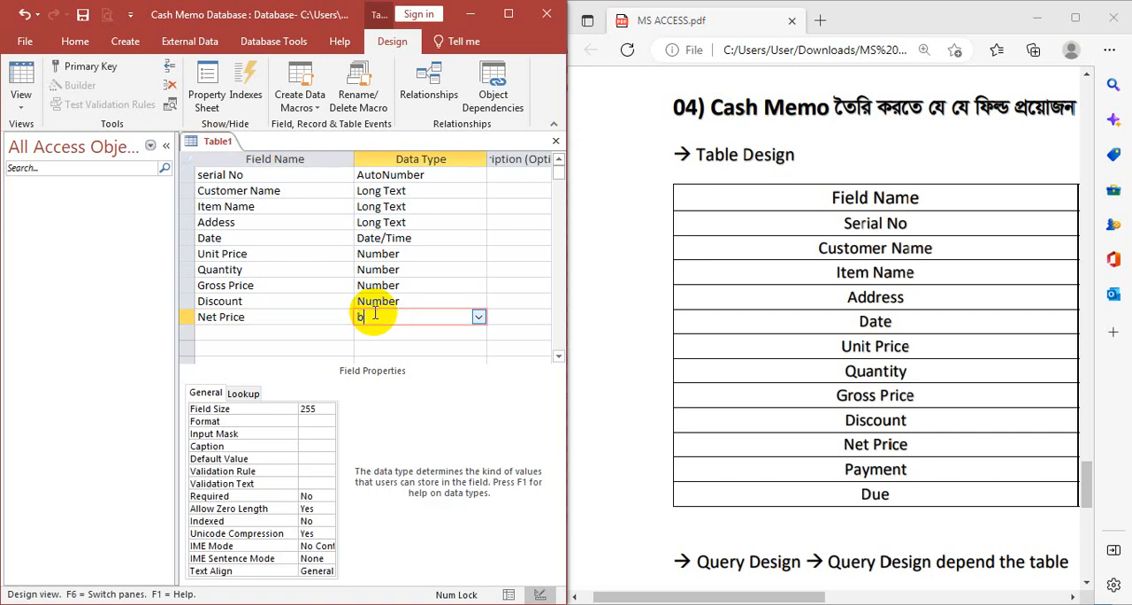
# - Add a Payment field with the Number data type below Net Price
pyautogui.press('Return')
pyautogui.press('Return')
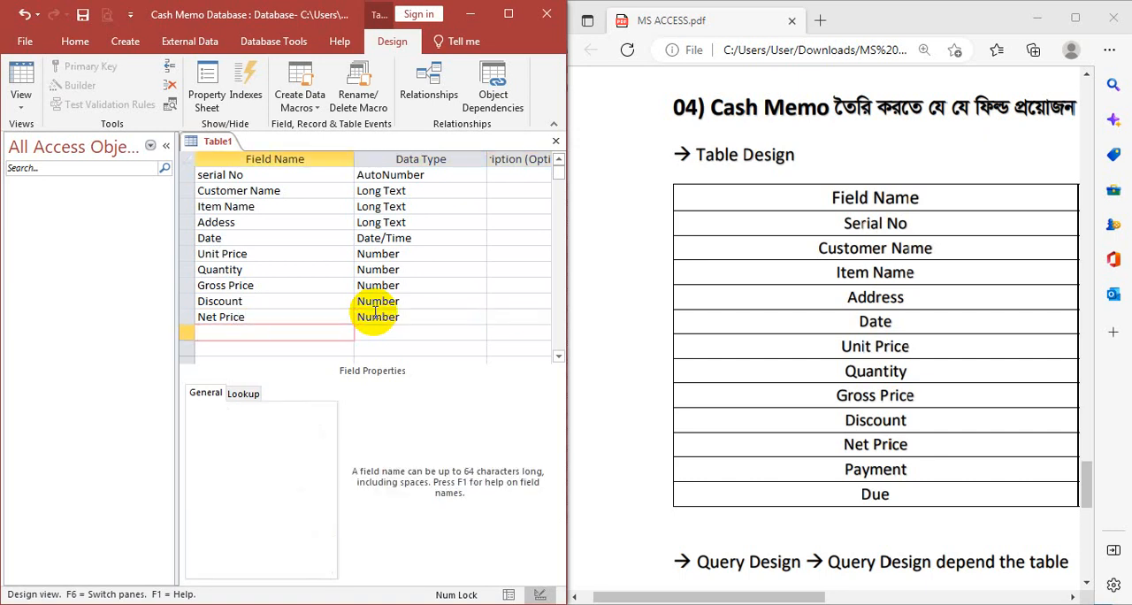
pyautogui.write('Payment')
pyautogui.press('Return')
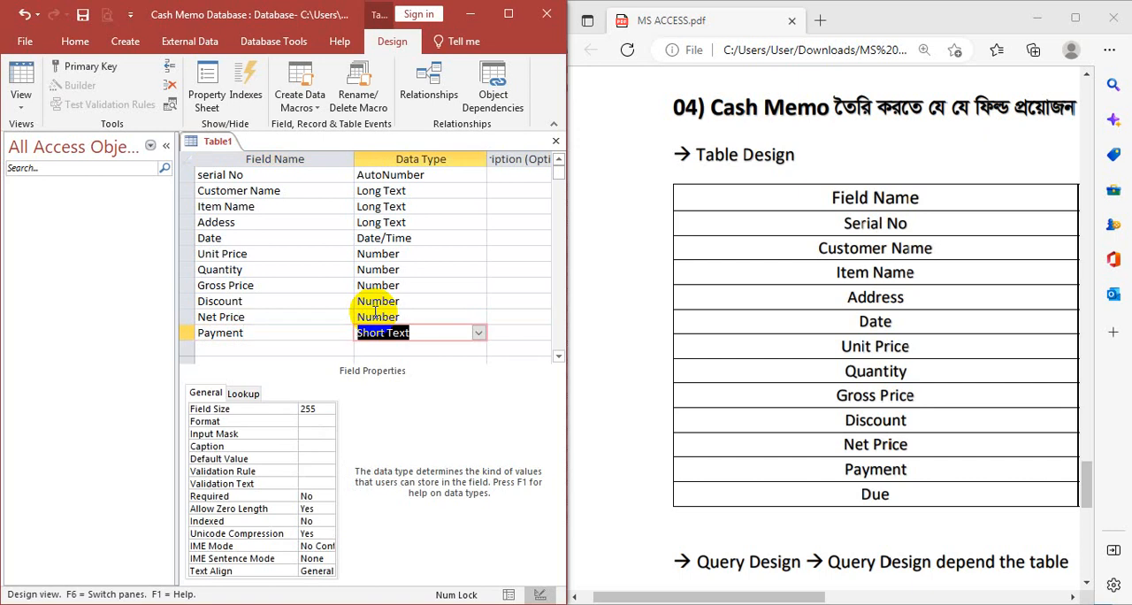
pyautogui.write('n')
pyautogui.press('Return')
pyautogui.press('Return')
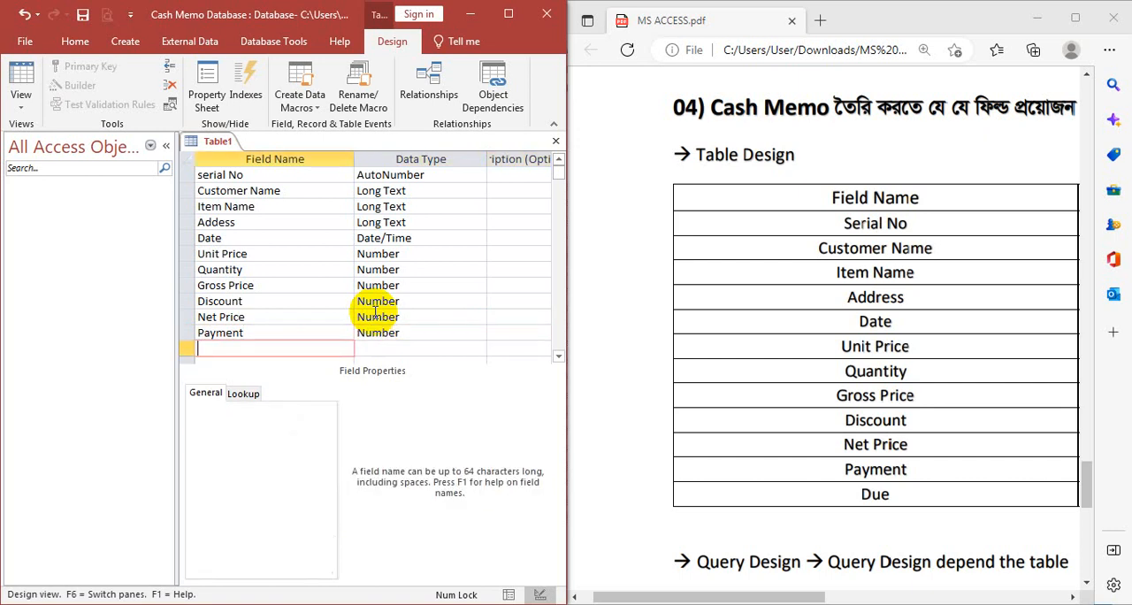
# - Add a Due field with the Number data type below Payment as the table's last field
pyautogui.write('Due')
pyautogui.press('Tab')
pyautogui.write('n')
pyautogui.press('Tab')
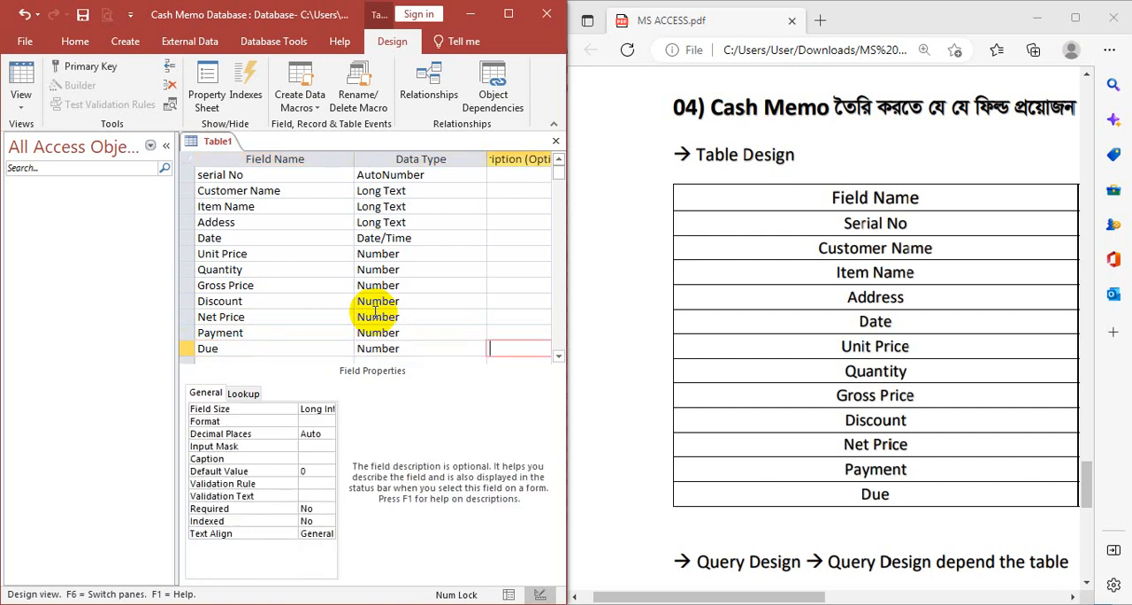
# - Maximize the database window and save the table as Cash Memo without creating a primary key
pyautogui.click(509, 13)
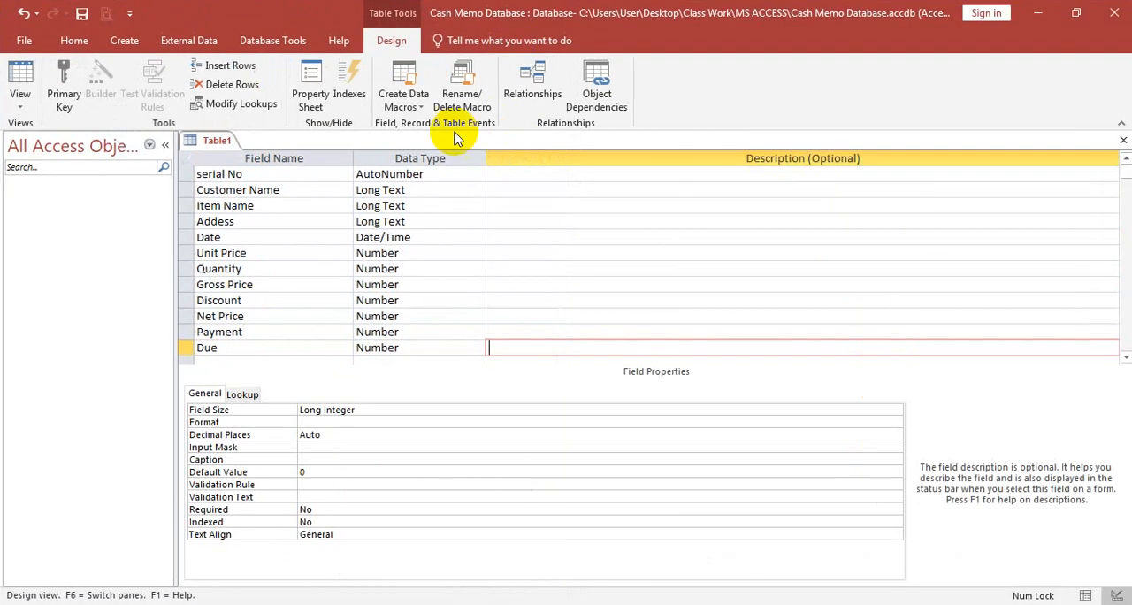
pyautogui.rightClick(217, 143)
pyautogui.click(266, 149)
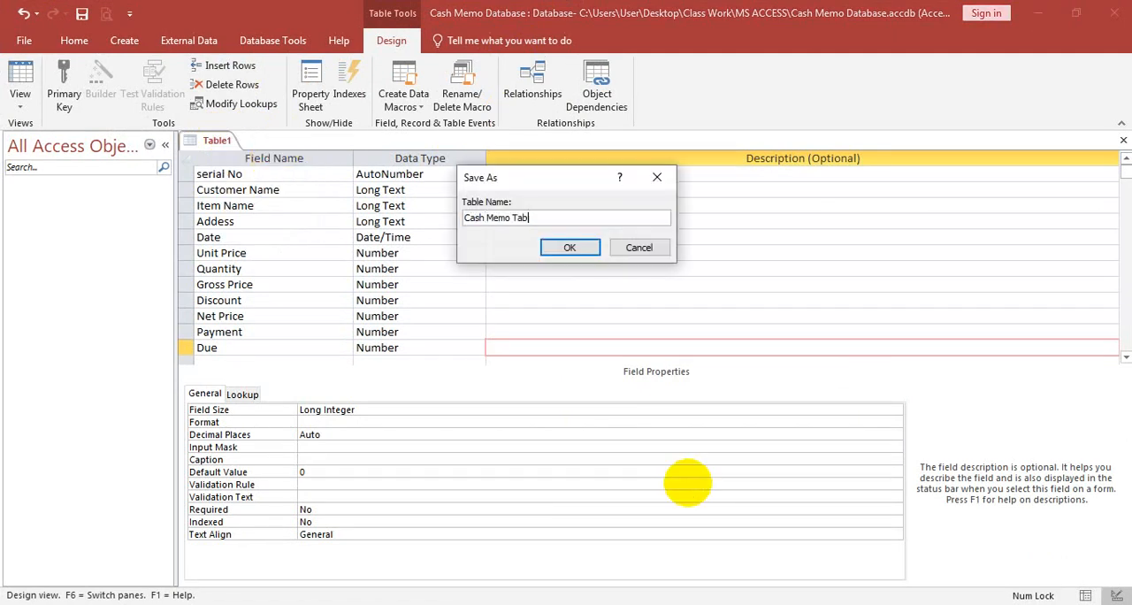
pyautogui.press('Return')
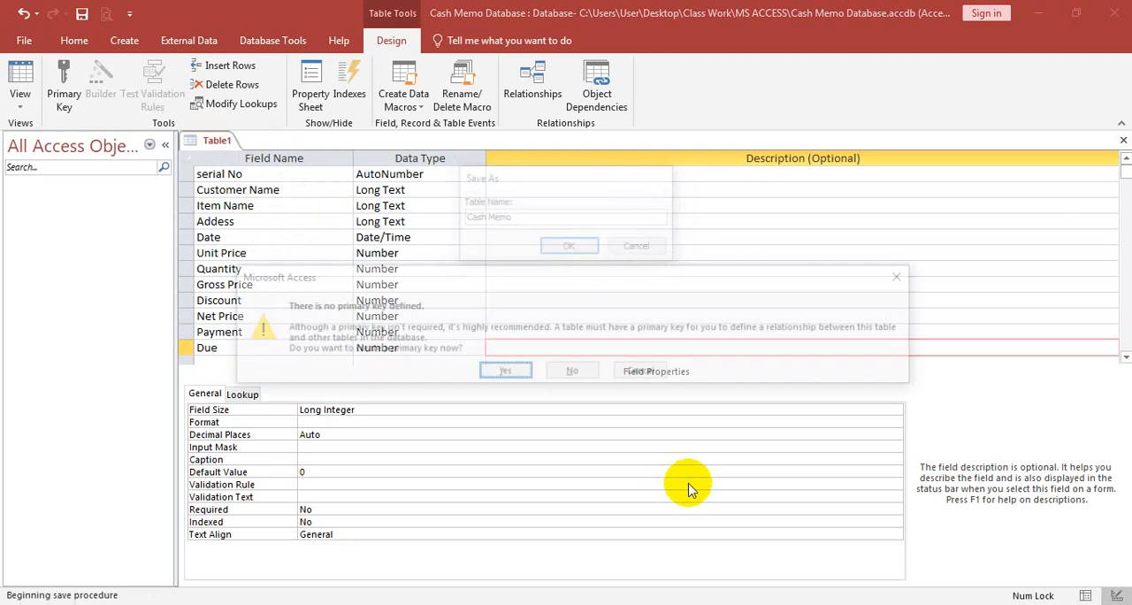
pyautogui.click(582, 377)
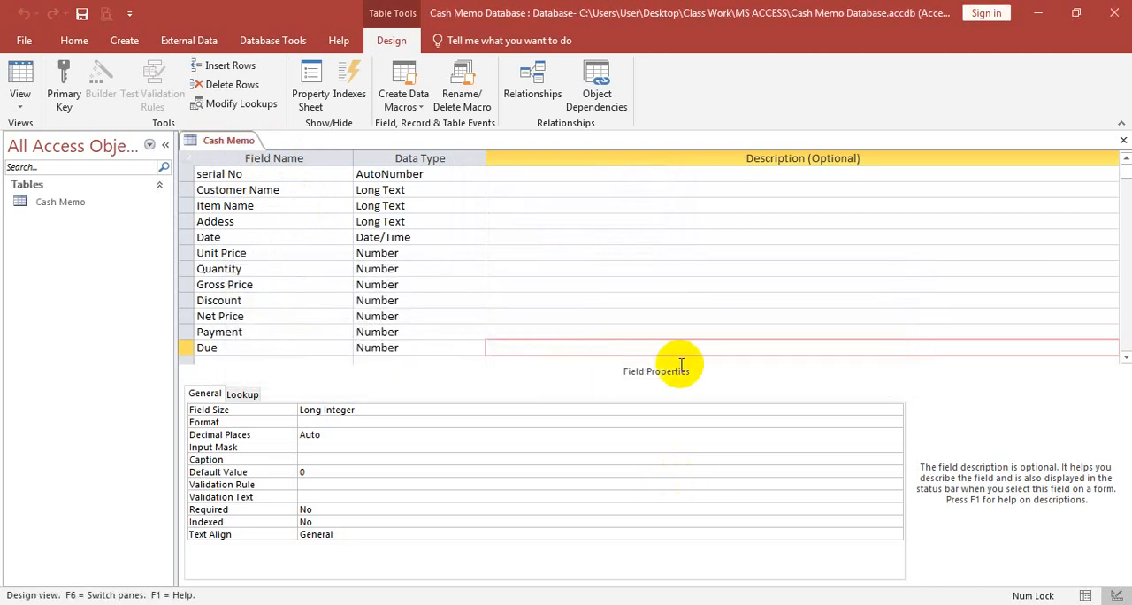
# - Close the table design, view the Cash Memo table's columns in Datasheet view, and close the table
pyautogui.click(1123, 141)
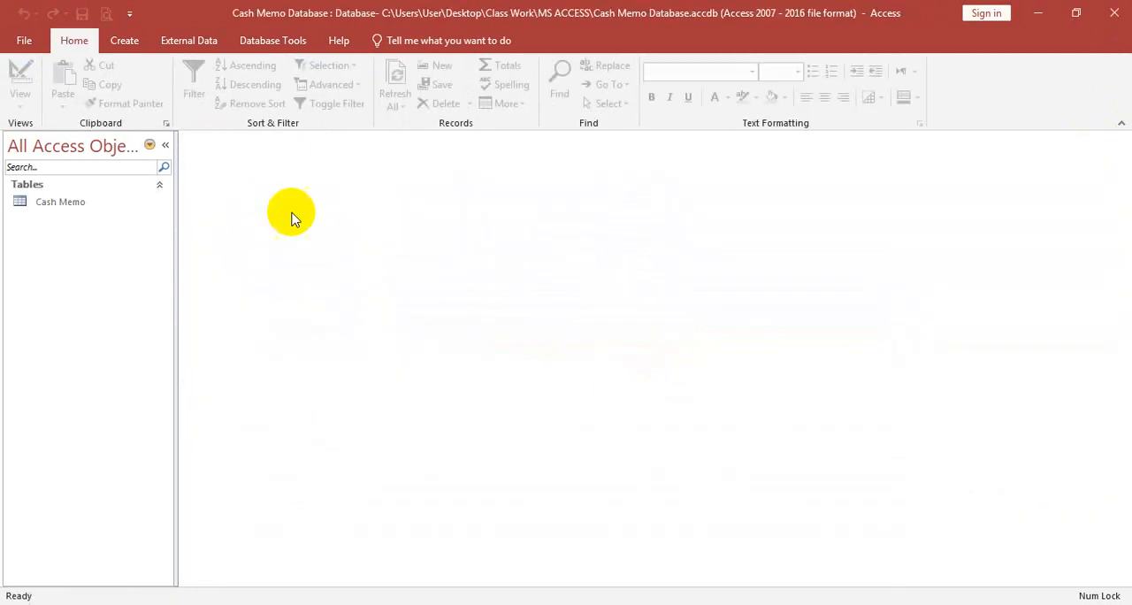
pyautogui.doubleClick(32, 201)
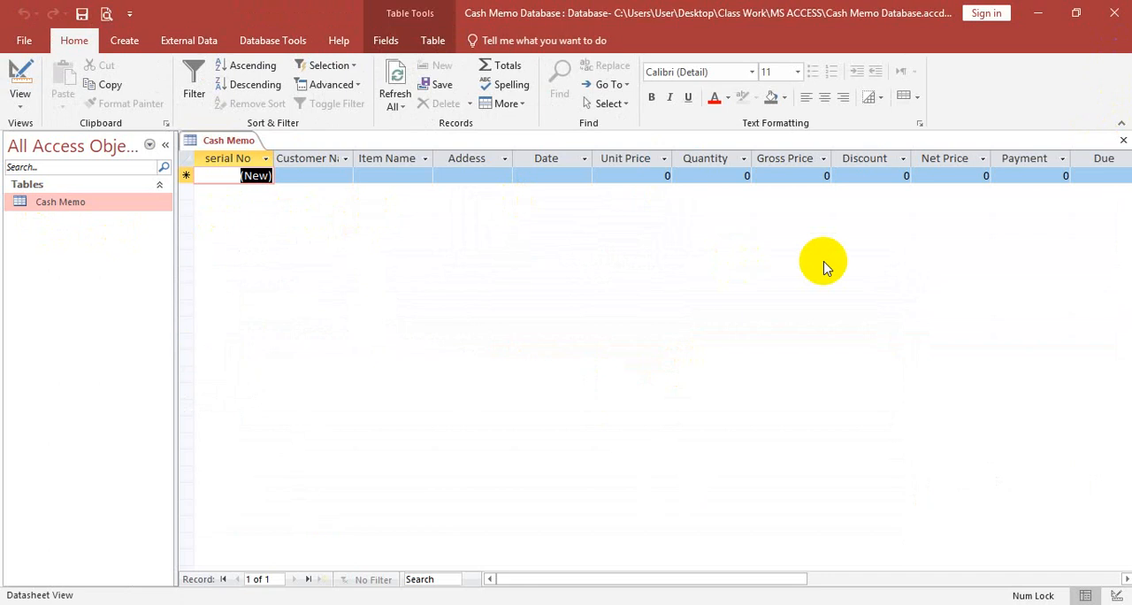
pyautogui.click(1123, 141)
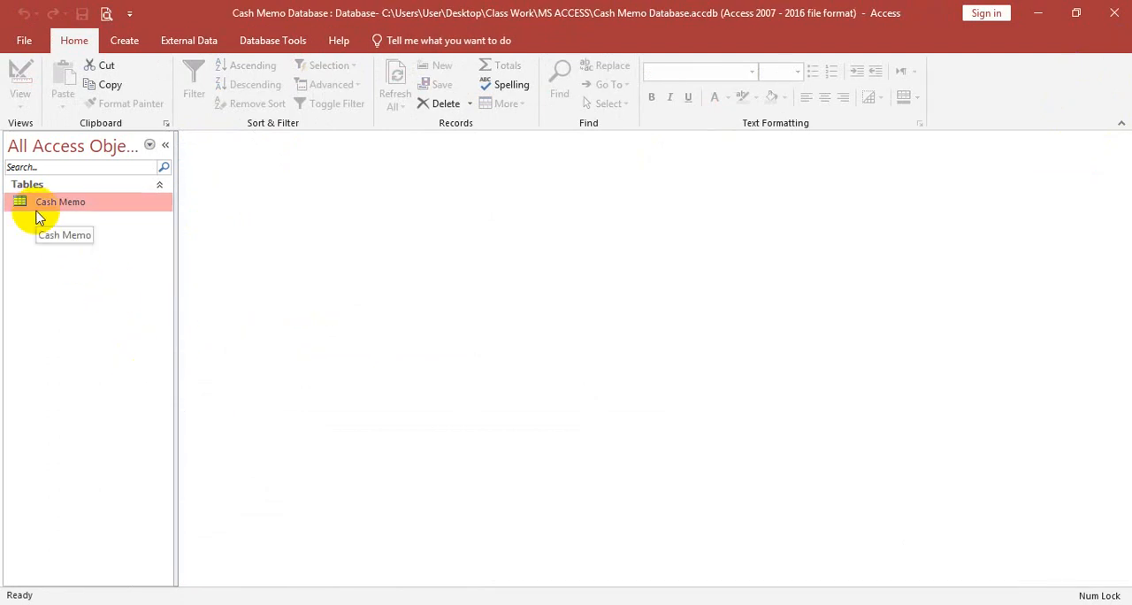
# - Switch to MS ACCESS.pdf in the browser and review the query design section's formats, decimal places and formulas
pyautogui.hotkey('alt', 'Tab')
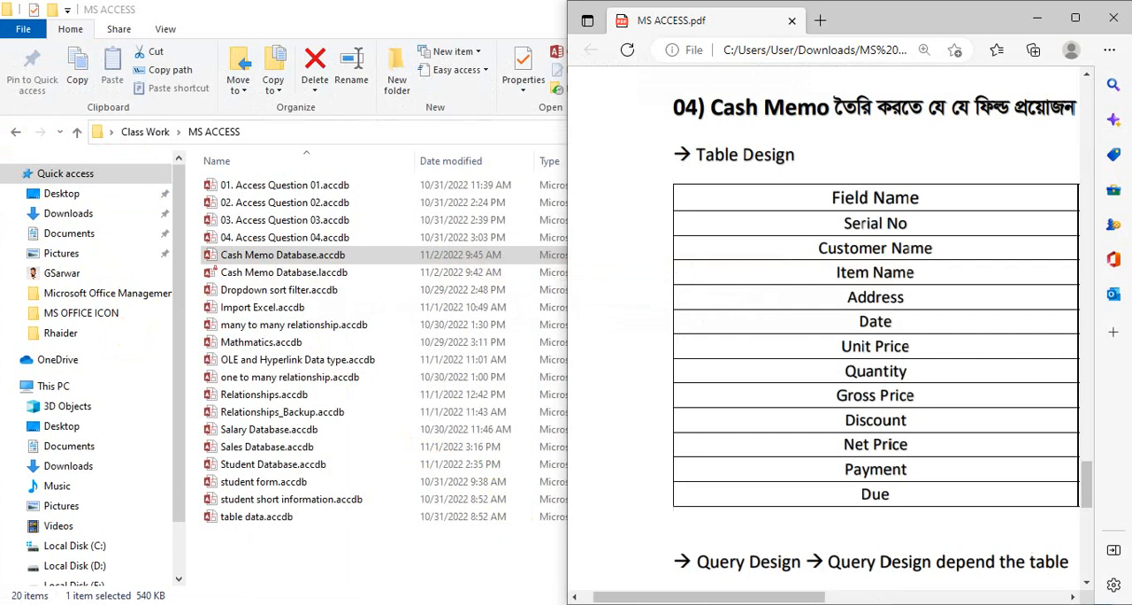
pyautogui.click(1076, 17)
pyautogui.scroll(-5, 720, 418)
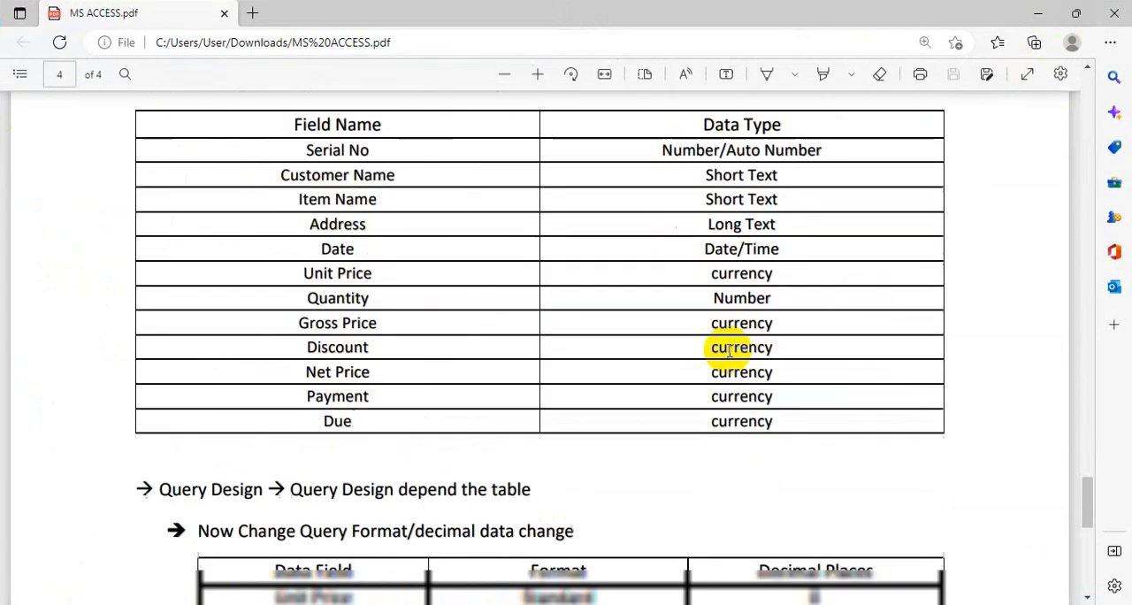
pyautogui.scroll(-1, 730, 354)
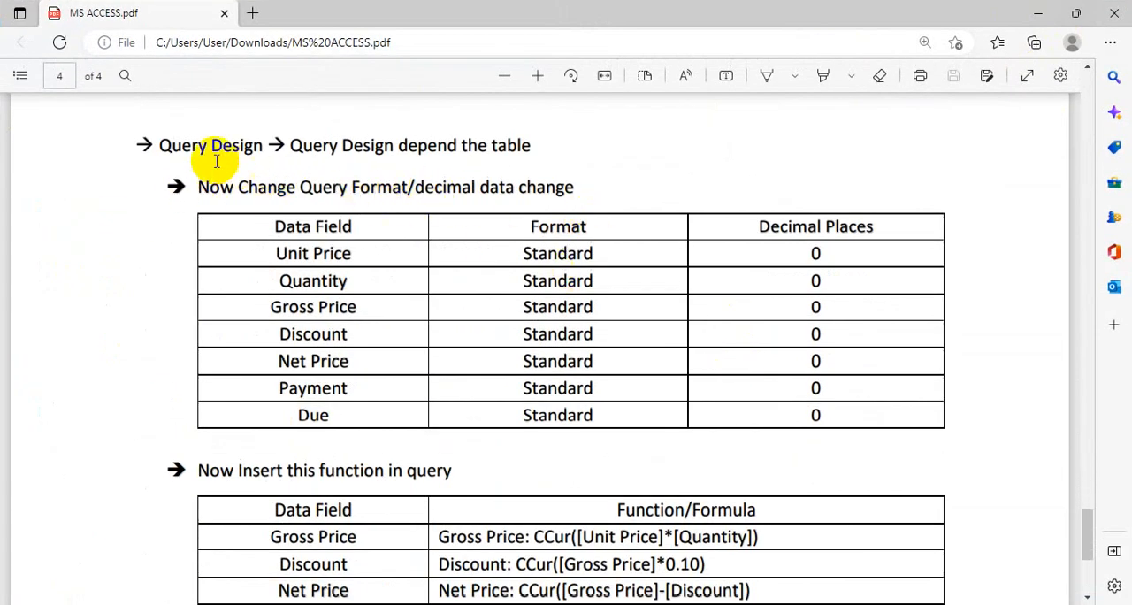
pyautogui.press('super+Right')
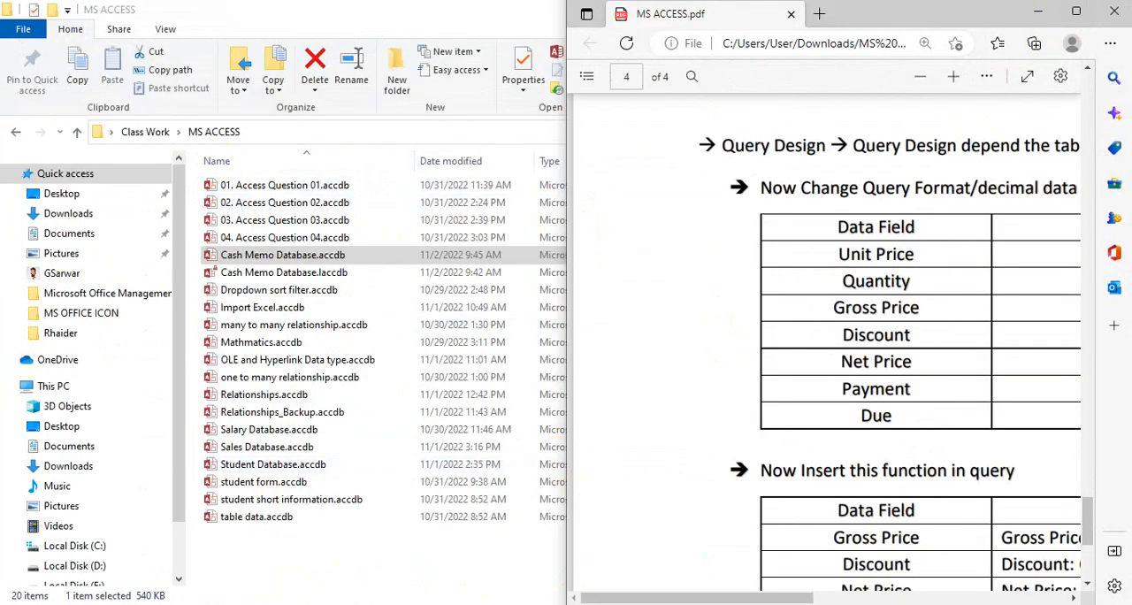
# - Switch back to Access and start a new query in design view based on the Cash Memo table
pyautogui.hotkey('alt', 'Tab')
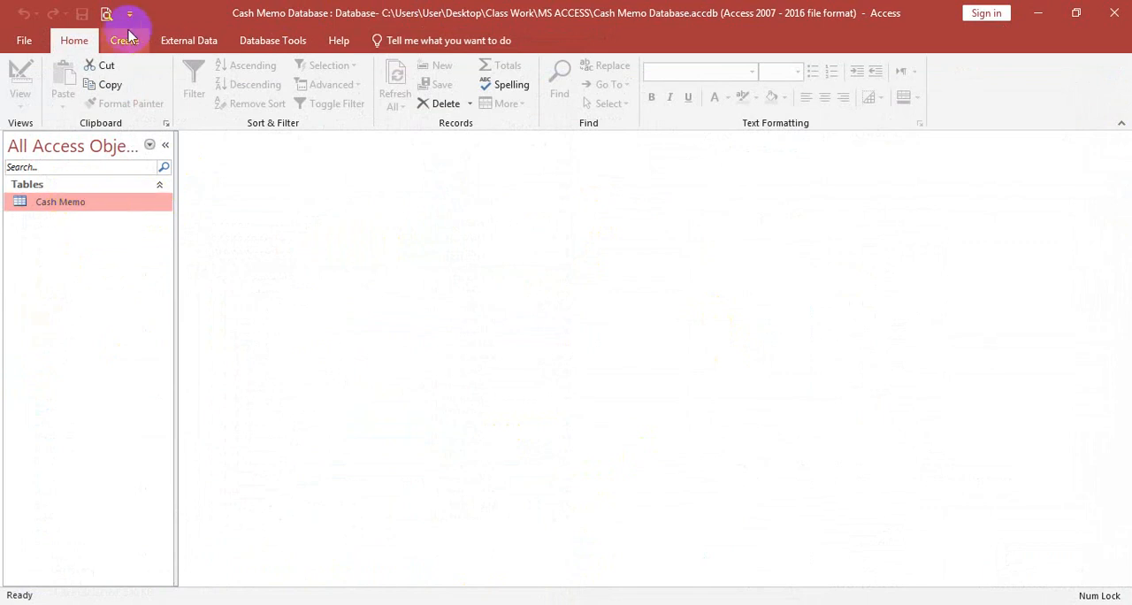
pyautogui.click(126, 41)
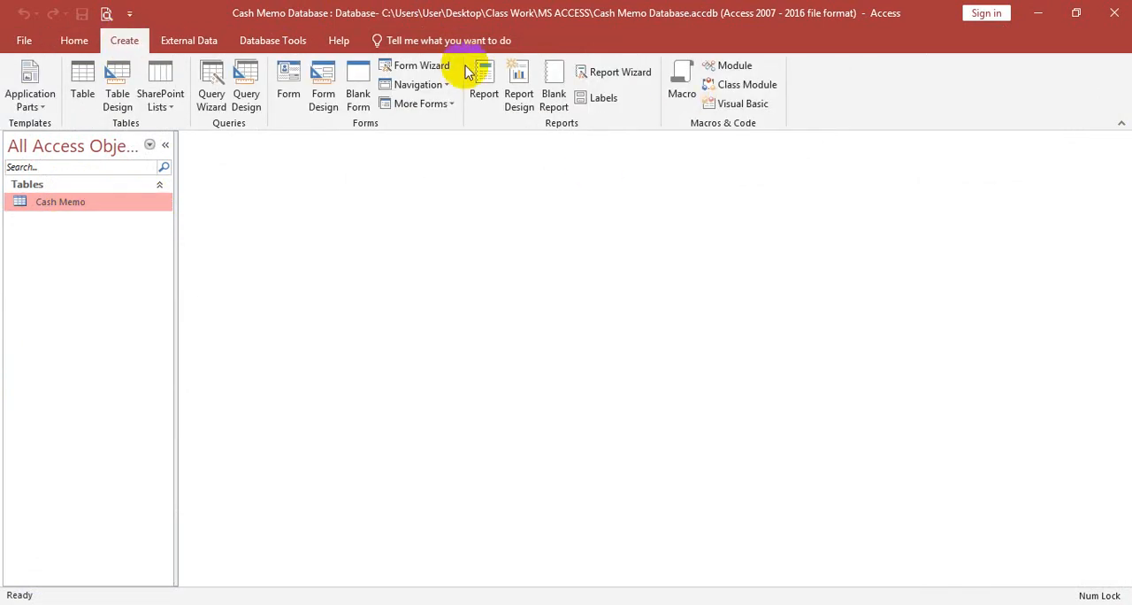
pyautogui.click(246, 97)
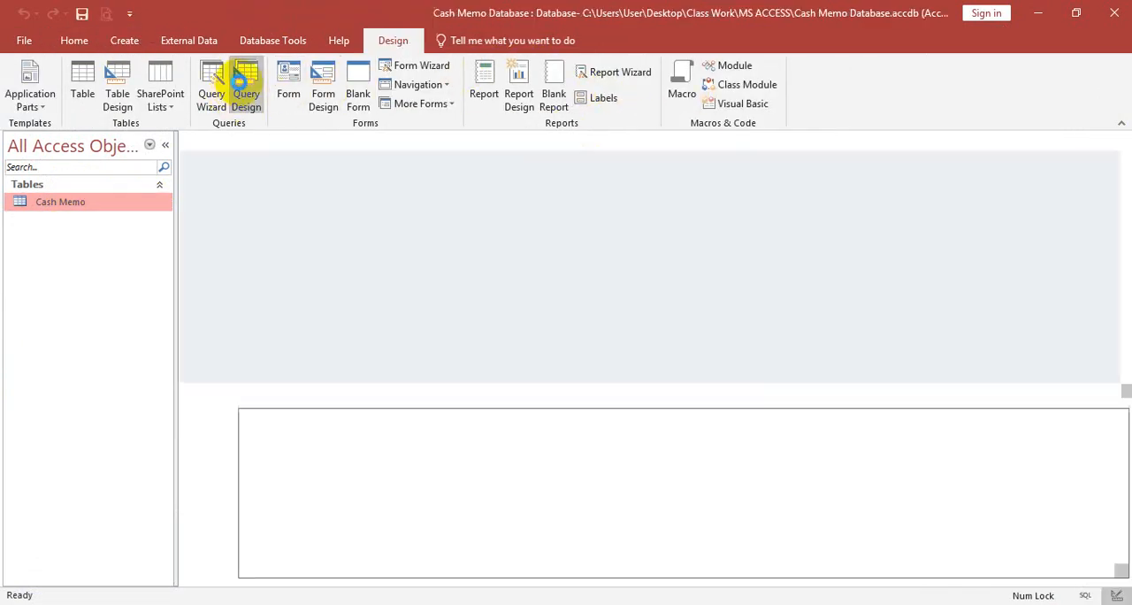
pyautogui.moveTo(531, 183); pyautogui.dragTo(561, 103)
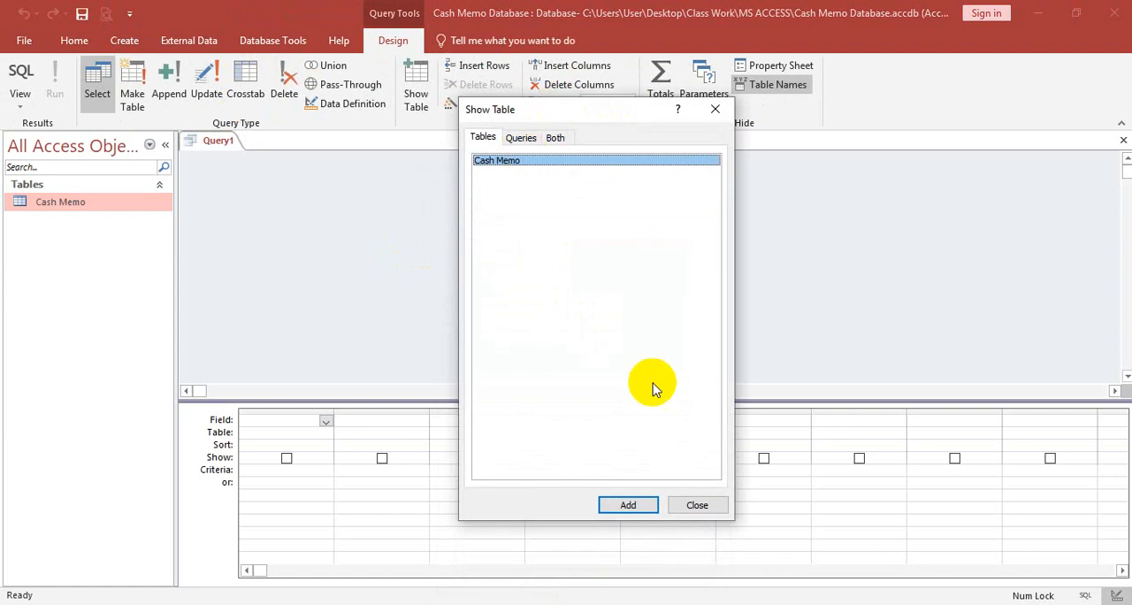
pyautogui.click(646, 505)
pyautogui.click(714, 109)
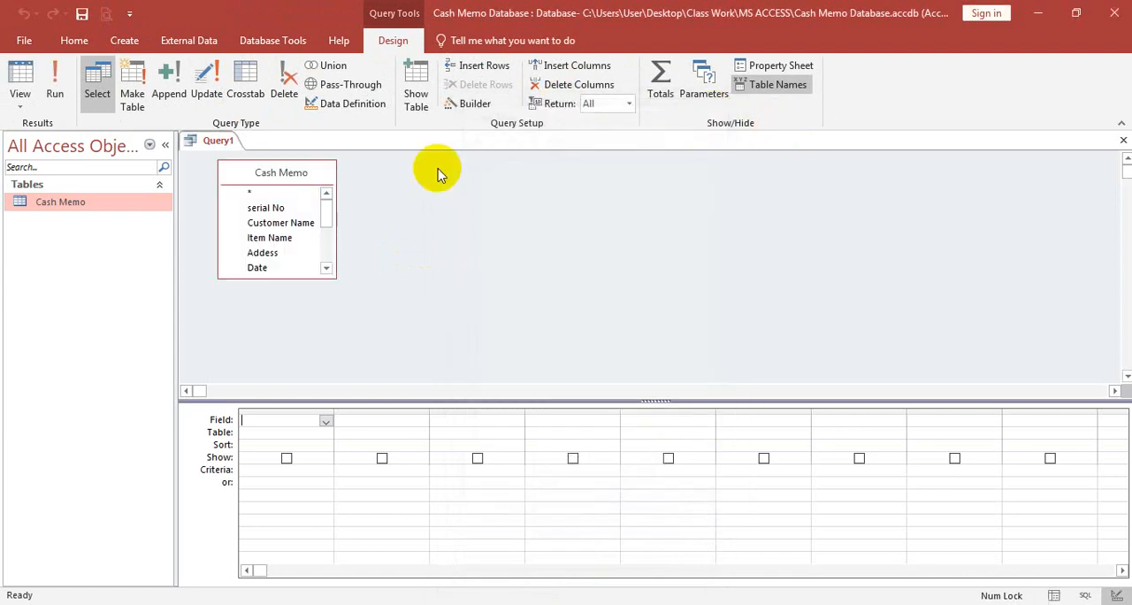
# - Add the serial No, Customer Name, Item Name and Addess fields as the query's first four columns
pyautogui.doubleClick(274, 209)
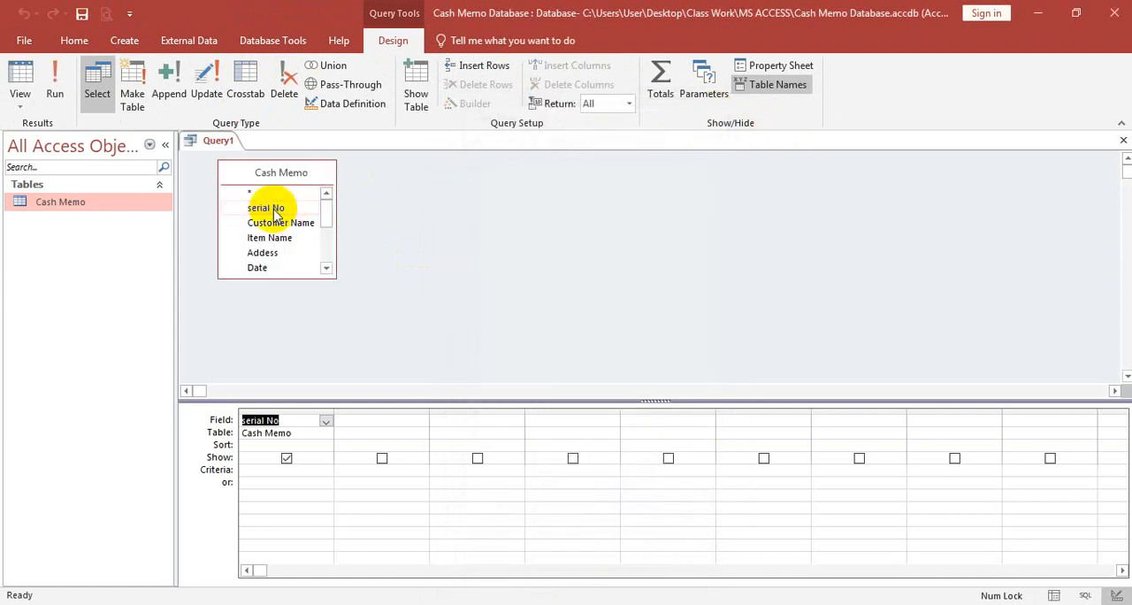
pyautogui.doubleClick(278, 223)
pyautogui.doubleClick(272, 225)
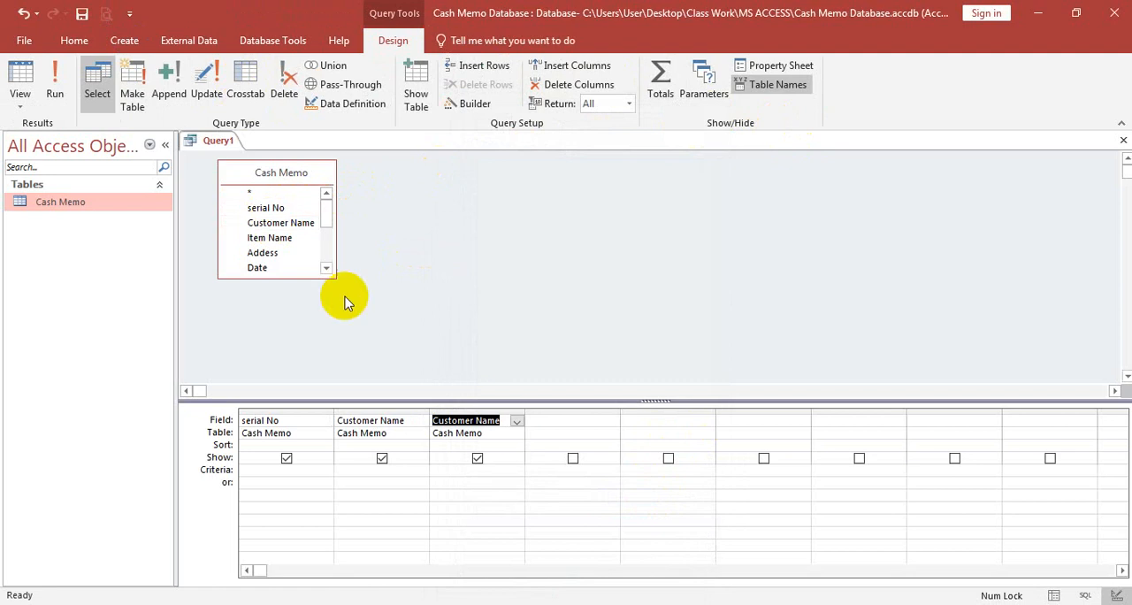
pyautogui.click(516, 421)
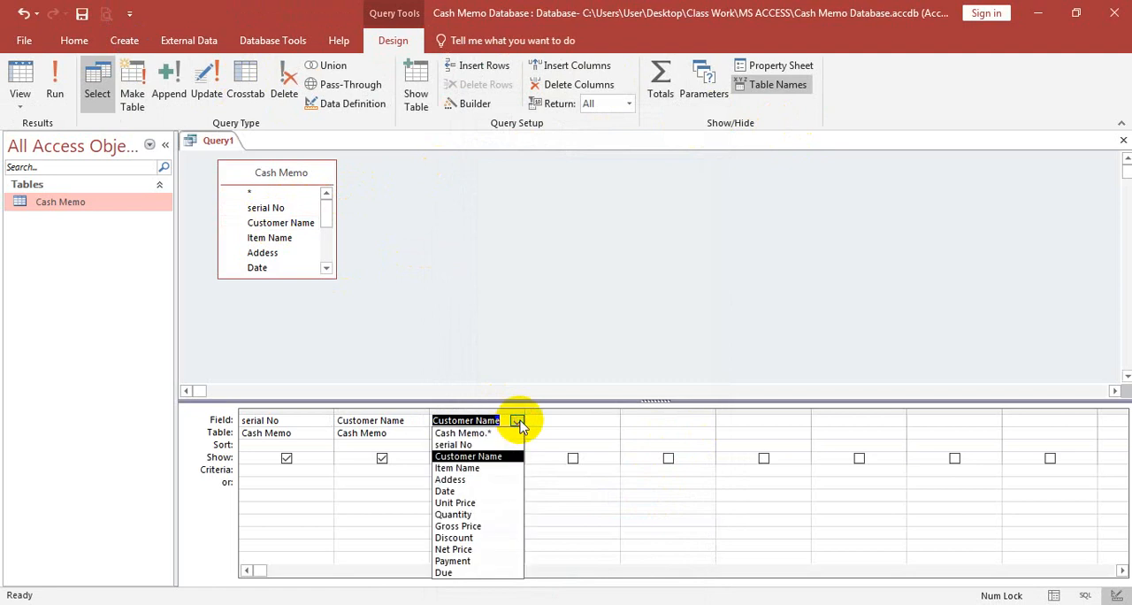
pyautogui.click(464, 469)
pyautogui.click(568, 422)
pyautogui.click(612, 422)
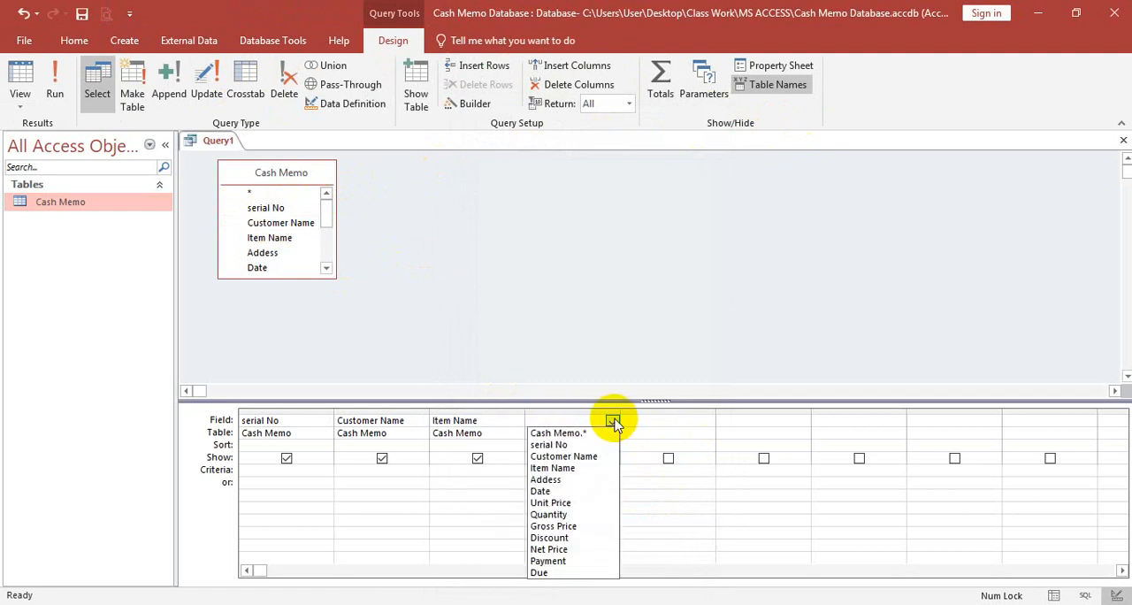
pyautogui.click(564, 484)
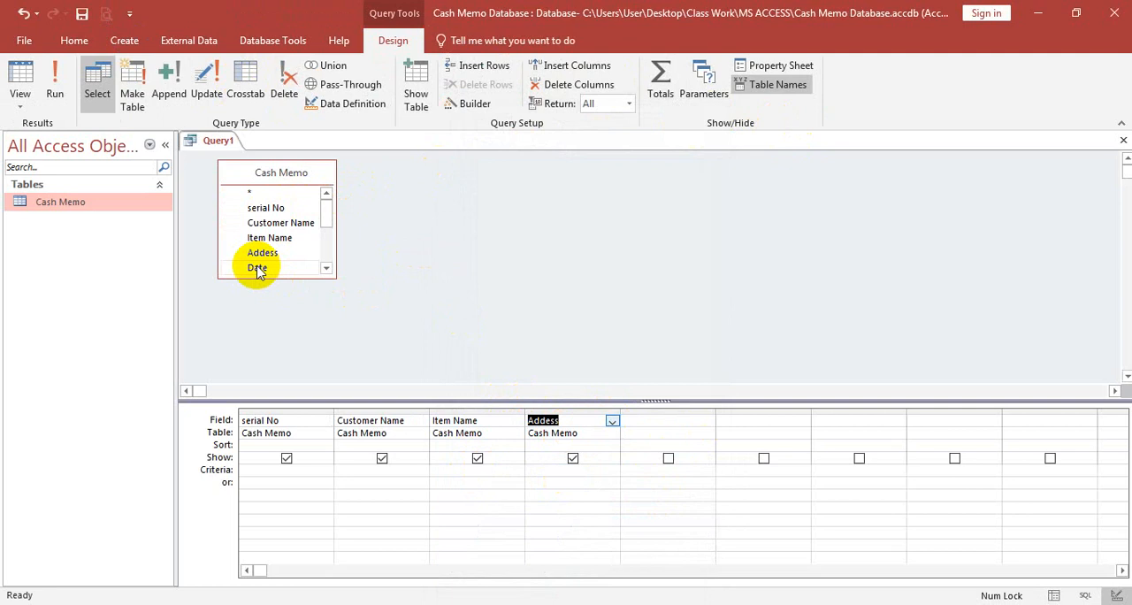
# - Add the Date, Unit Price and Quantity fields to the query grid after Addess
pyautogui.moveTo(295, 268); pyautogui.dragTo(652, 421)
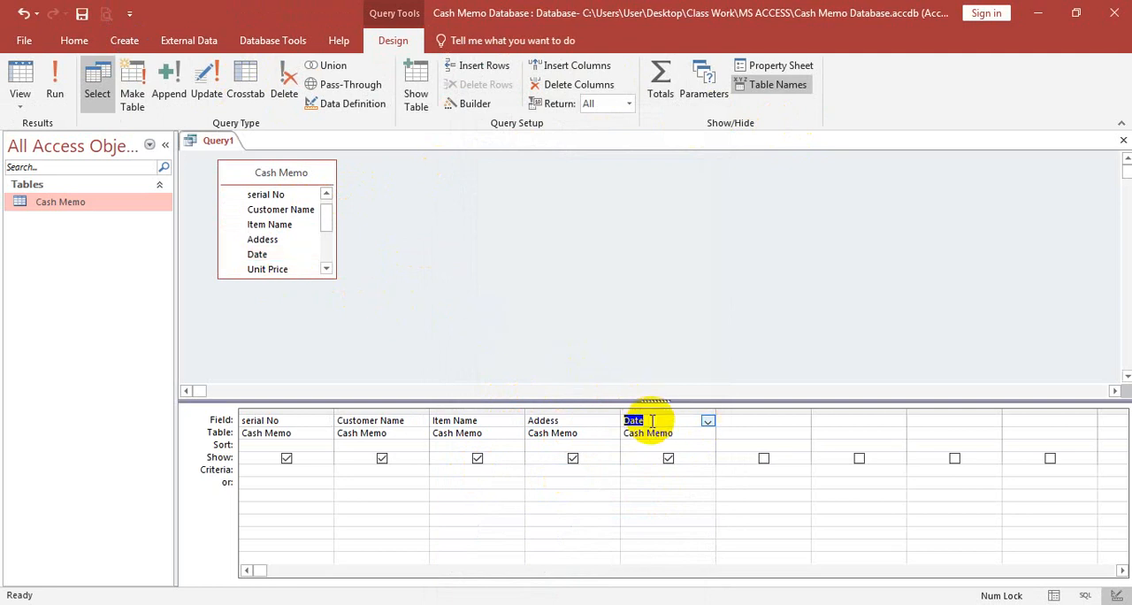
pyautogui.click(770, 420)
pyautogui.click(803, 421)
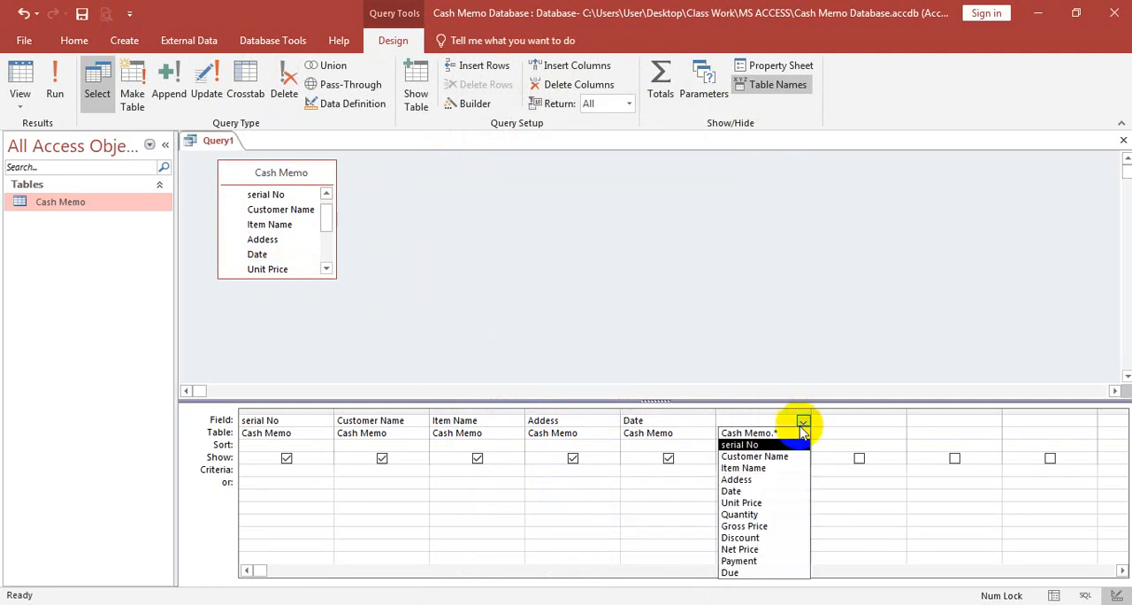
pyautogui.click(752, 501)
pyautogui.click(859, 420)
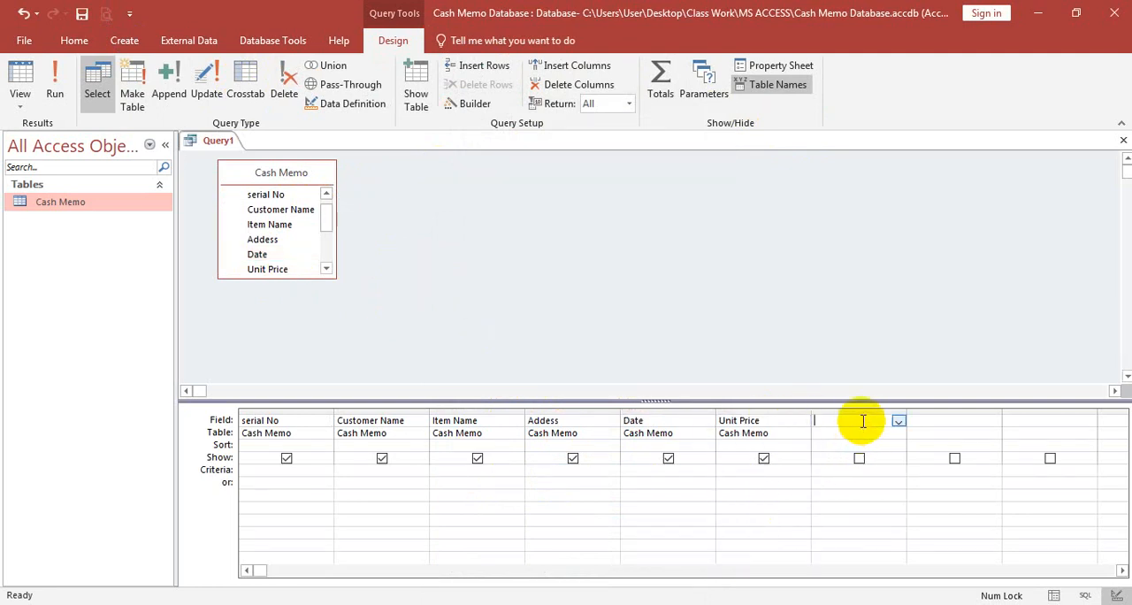
pyautogui.click(899, 421)
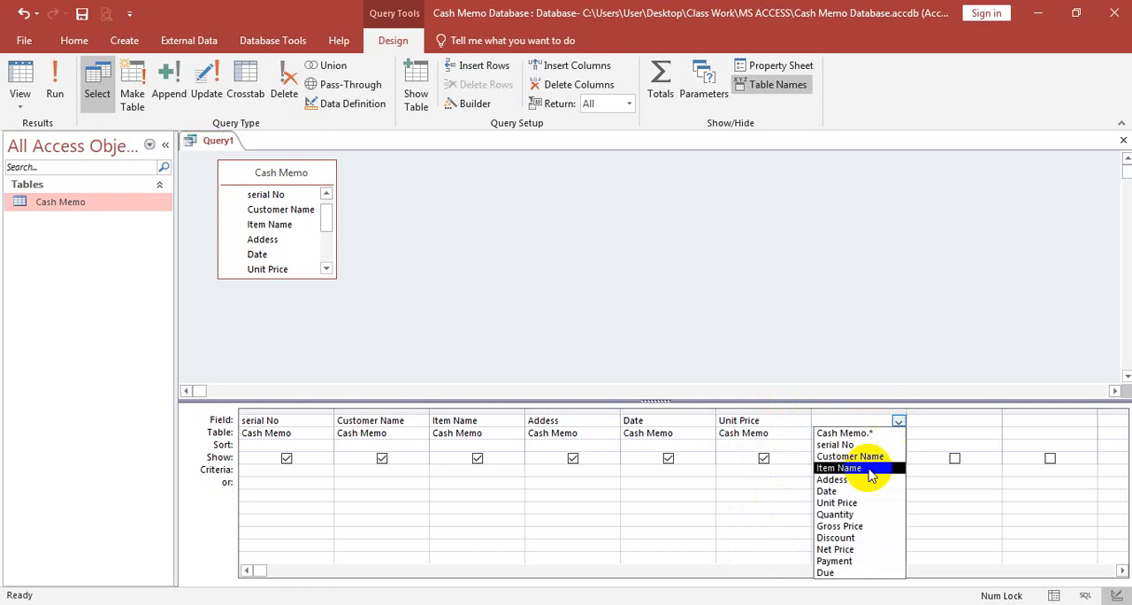
pyautogui.click(853, 515)
# - Add the Gross Price and Discount fields to the query grid after Quantity
pyautogui.click(940, 420)
pyautogui.click(994, 422)
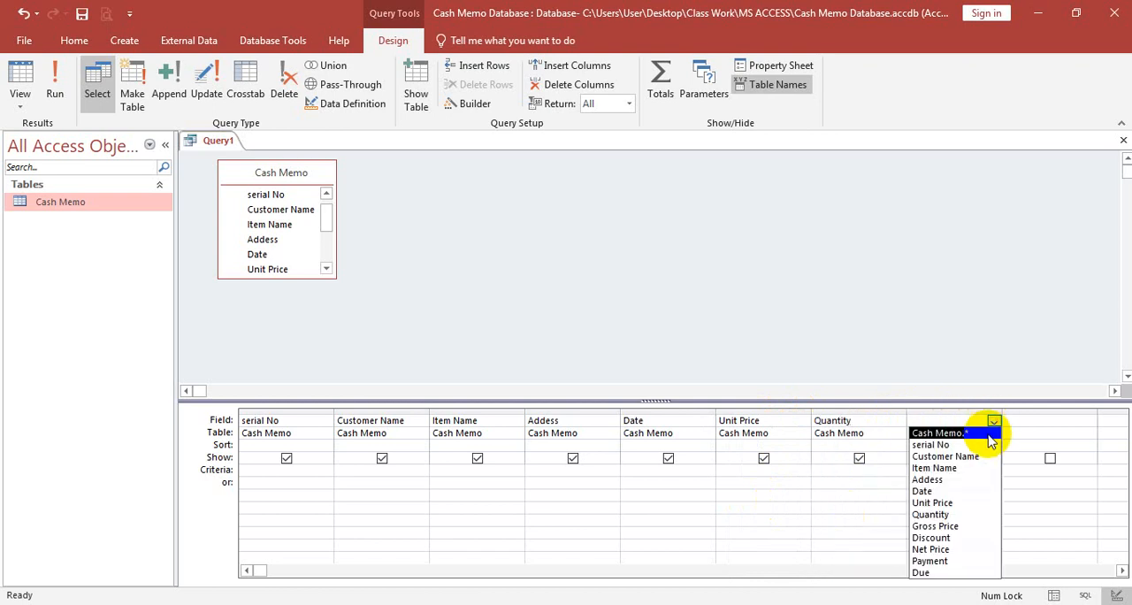
pyautogui.click(935, 526)
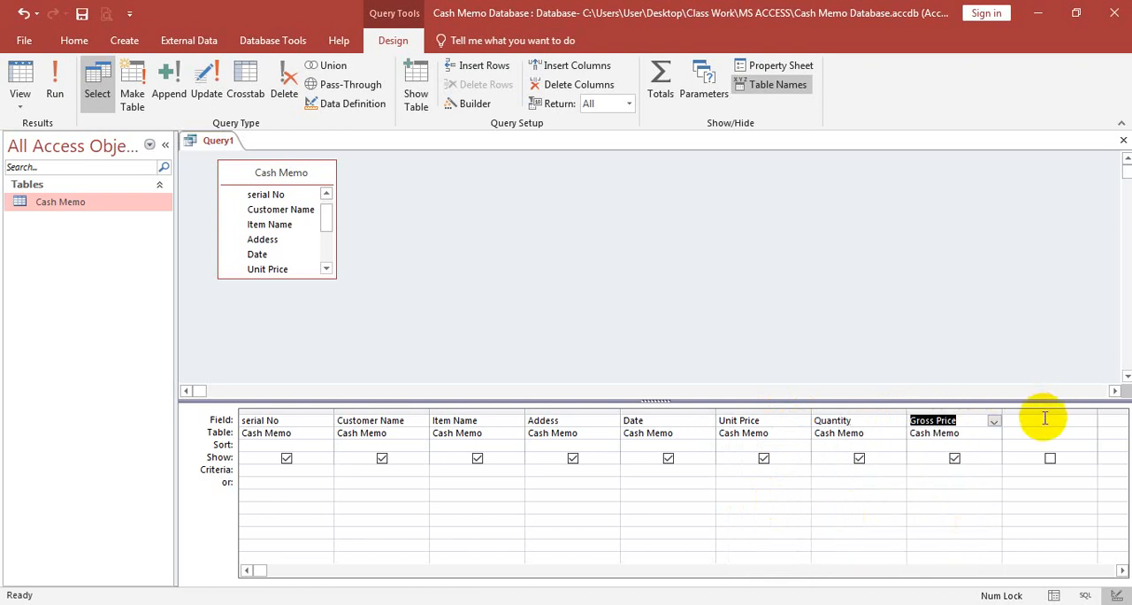
pyautogui.click(1087, 421)
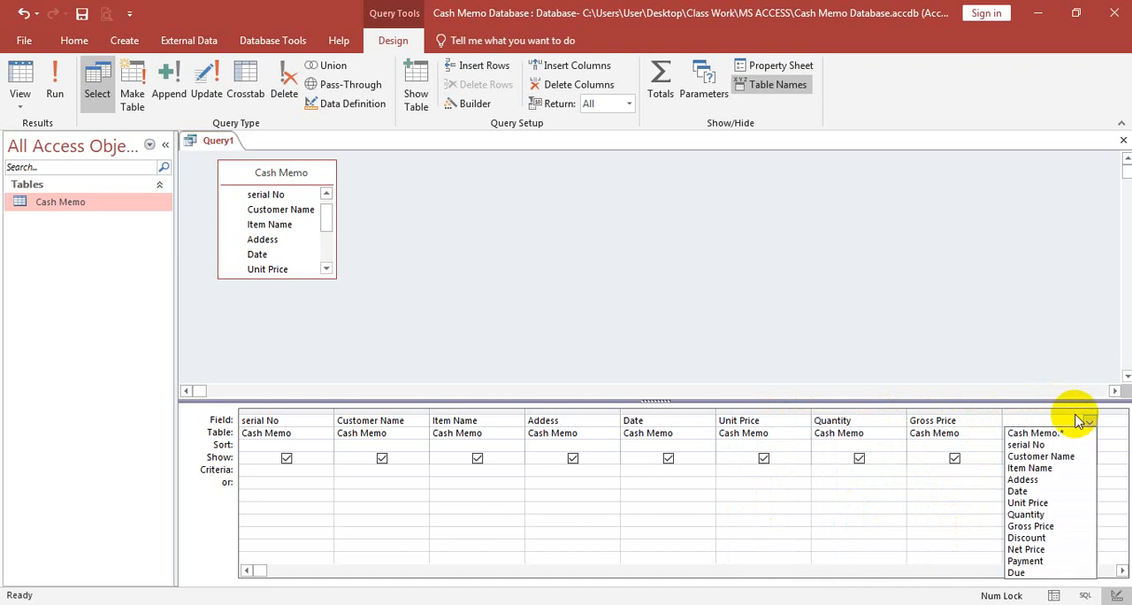
pyautogui.click(1040, 538)
# - Add the Net Price field in the empty query column after Discount
pyautogui.click(1122, 571)
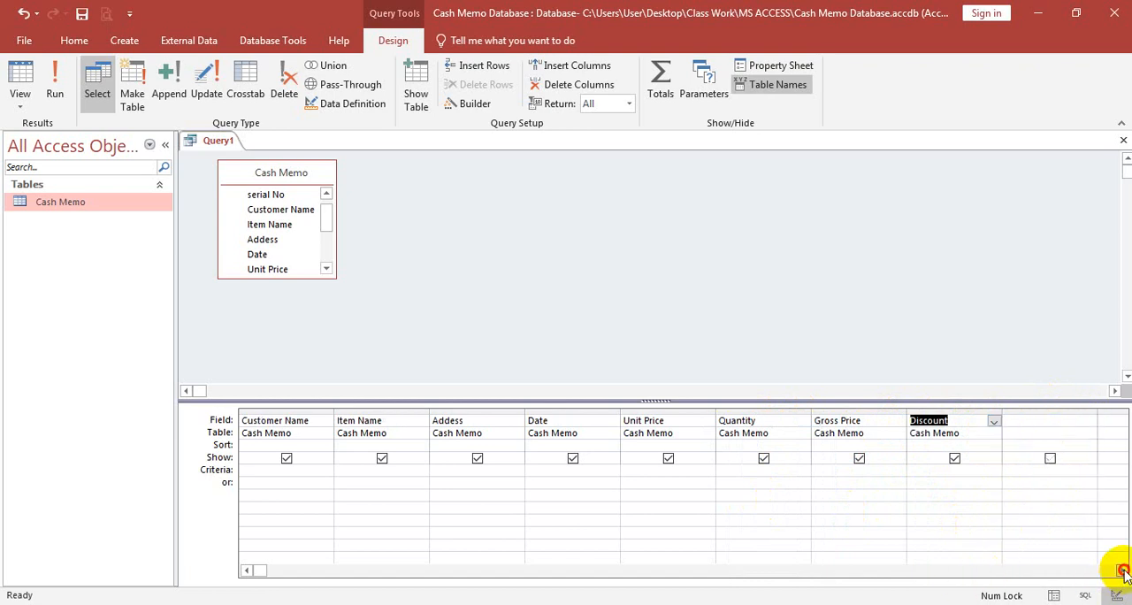
pyautogui.click(1122, 571)
pyautogui.click(1121, 571)
pyautogui.click(1122, 571)
pyautogui.click(670, 409)
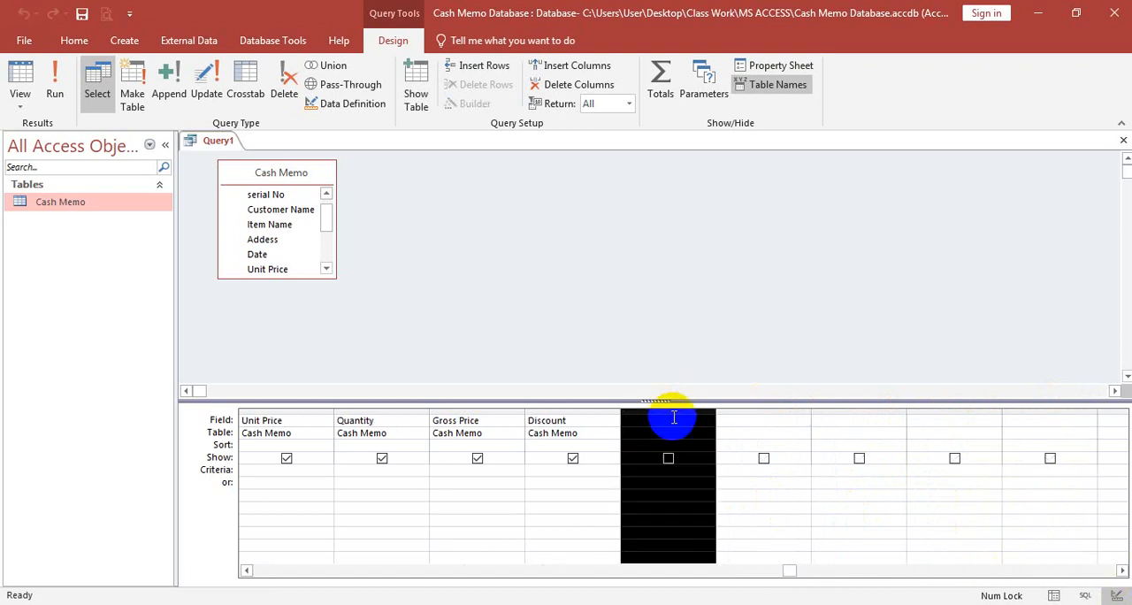
pyautogui.click(686, 421)
pyautogui.click(708, 422)
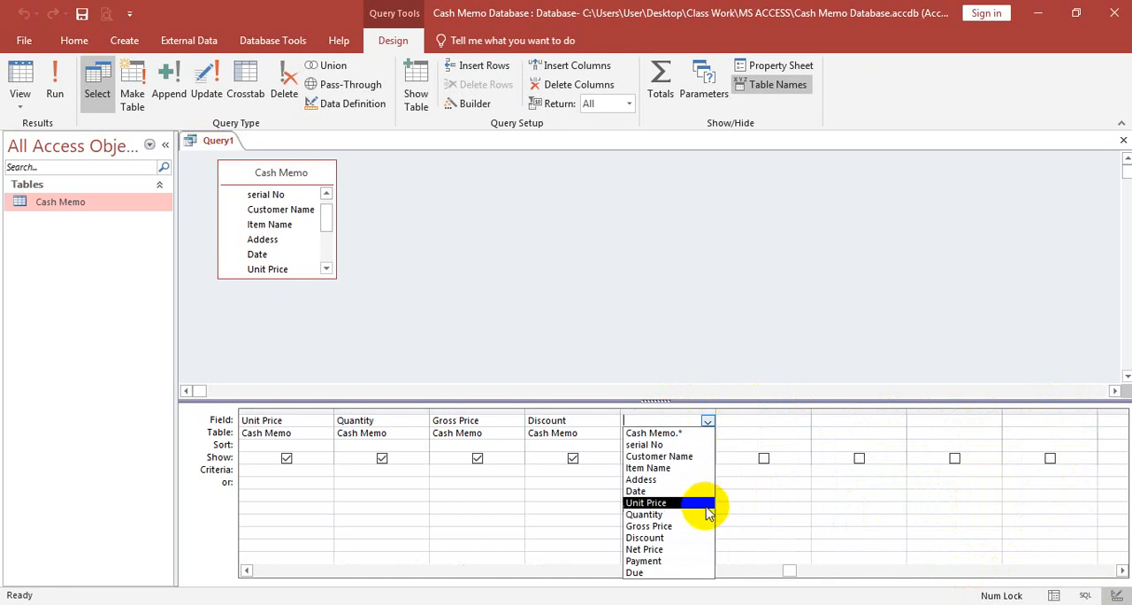
pyautogui.click(686, 554)
# - Add the Payment and Due fields as the last two columns of the query
pyautogui.click(766, 422)
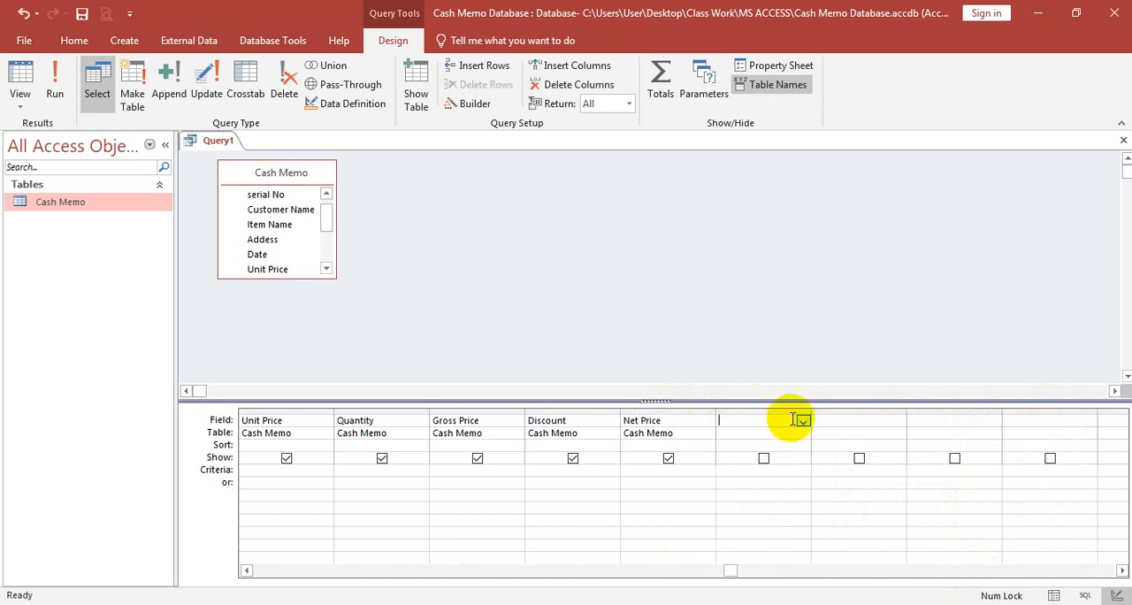
pyautogui.click(803, 421)
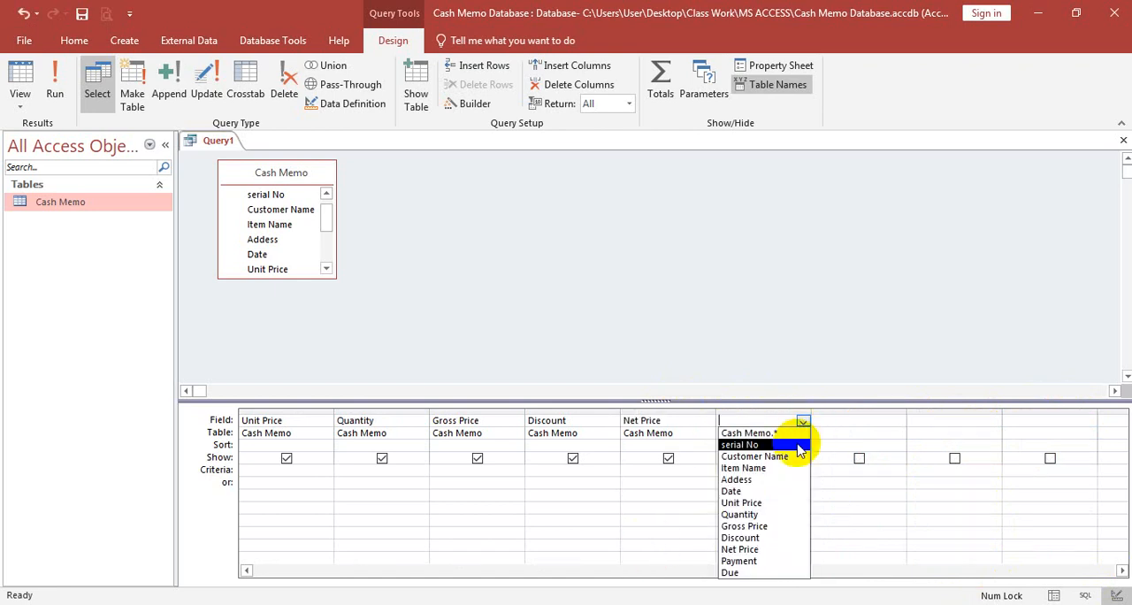
pyautogui.click(752, 560)
pyautogui.click(889, 423)
pyautogui.click(897, 422)
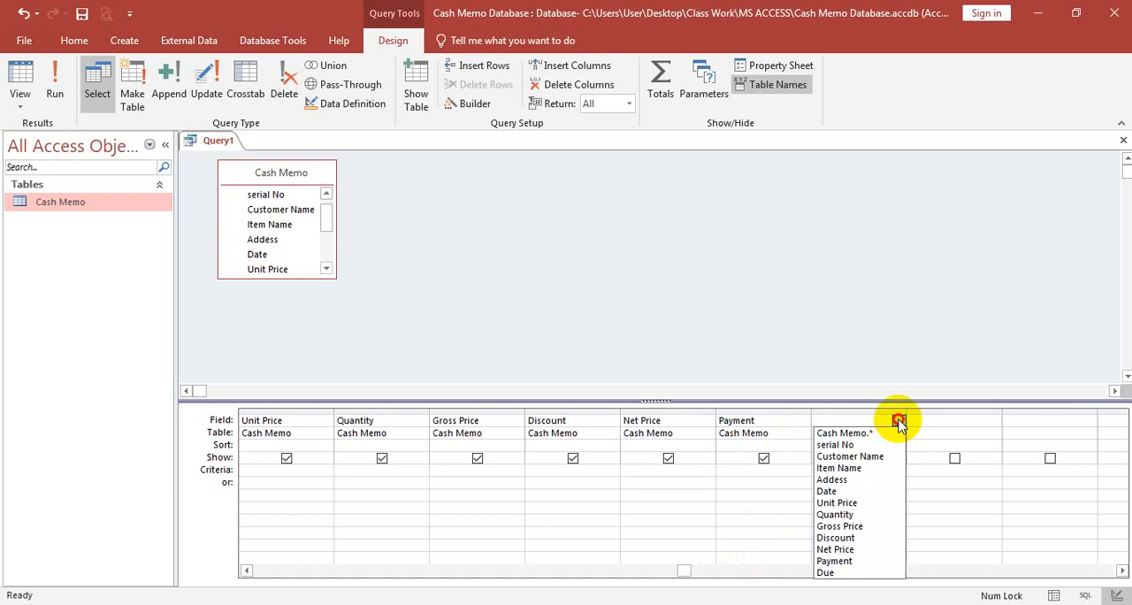
pyautogui.click(847, 572)
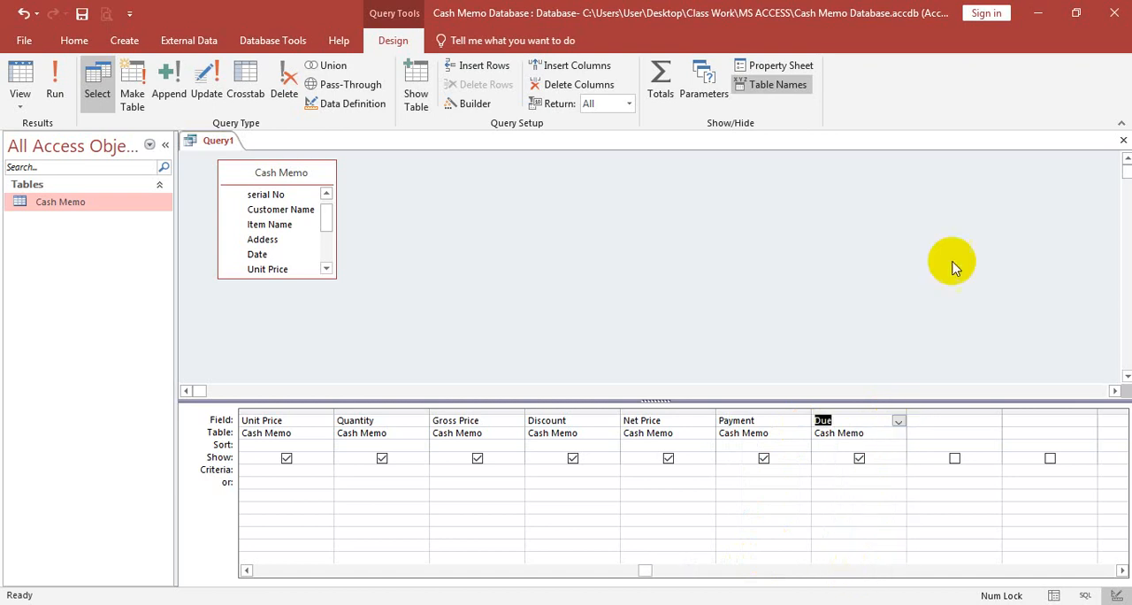
# - Try to save the query as Cash Memo, and save it under the name Cash Memo Query instead
pyautogui.rightClick(220, 141)
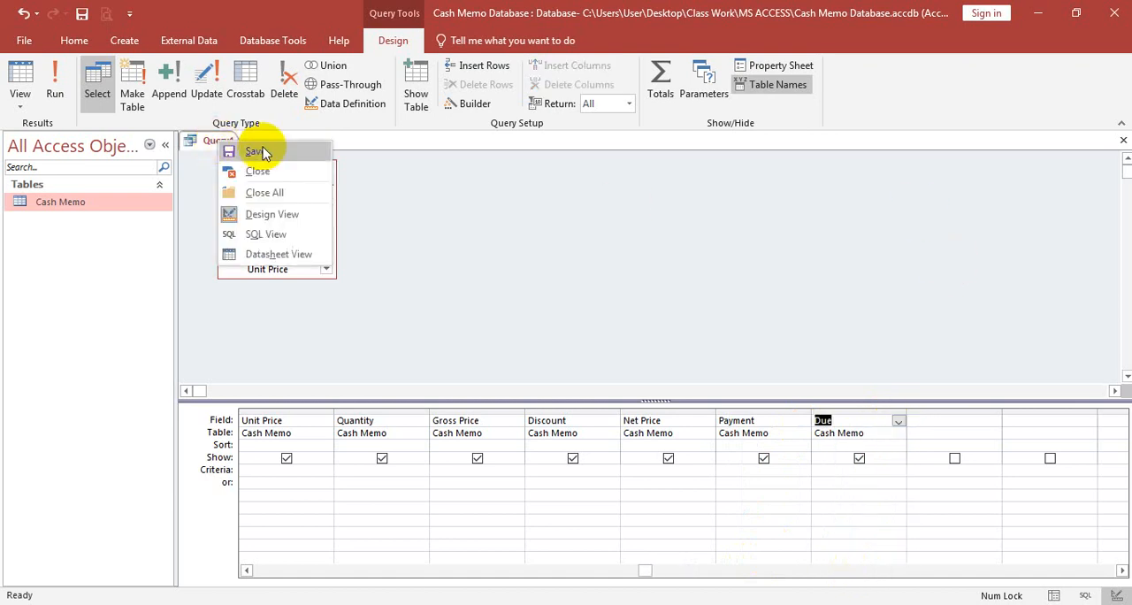
pyautogui.click(261, 152)
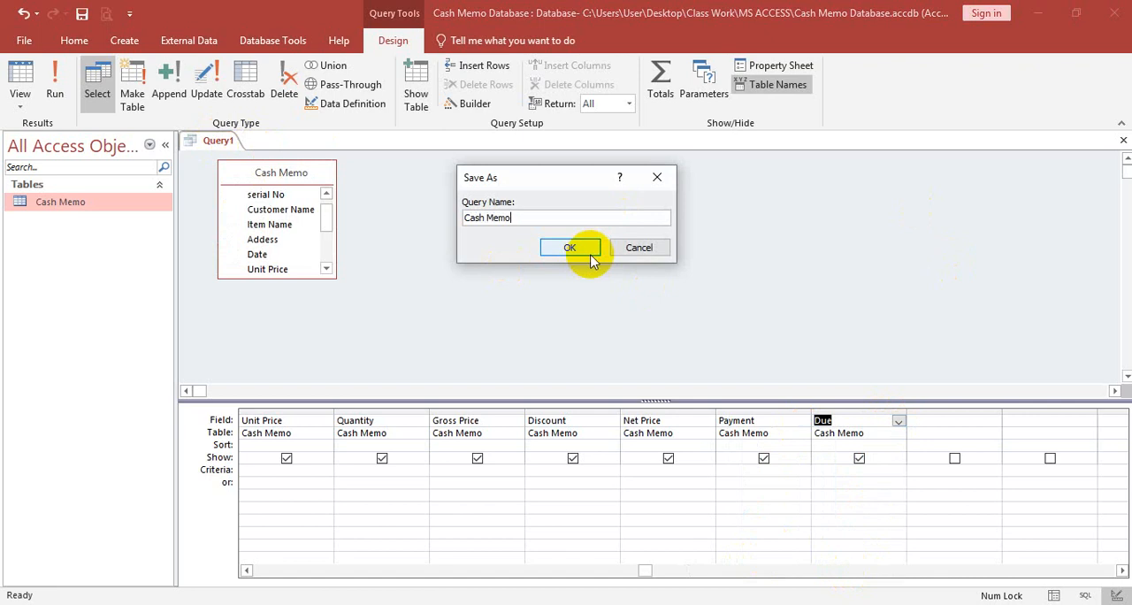
pyautogui.click(590, 255)
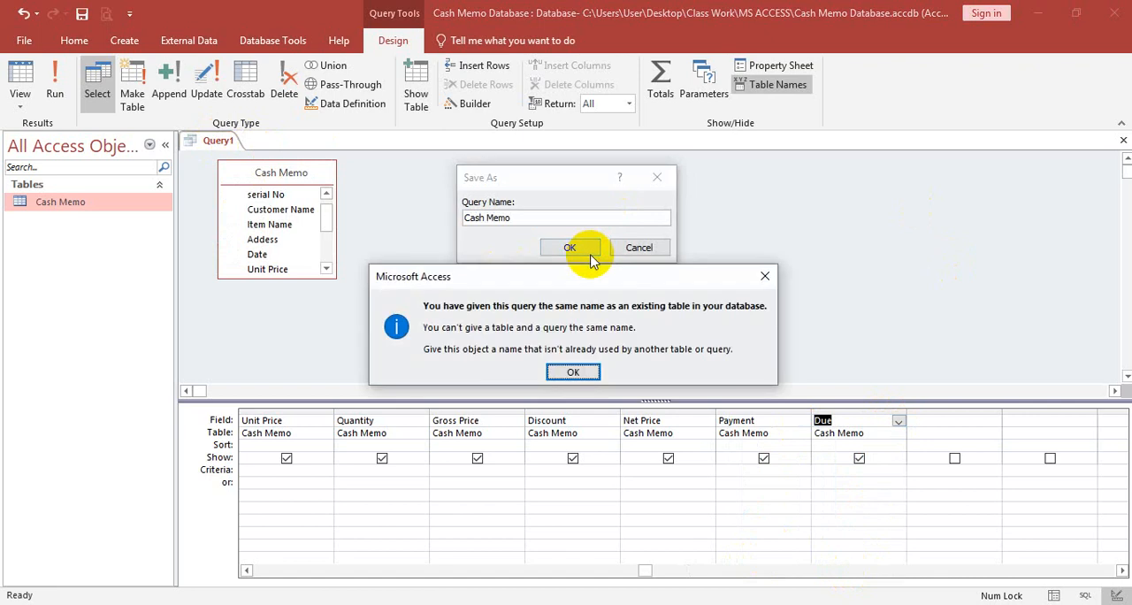
pyautogui.click(575, 371)
pyautogui.click(544, 213)
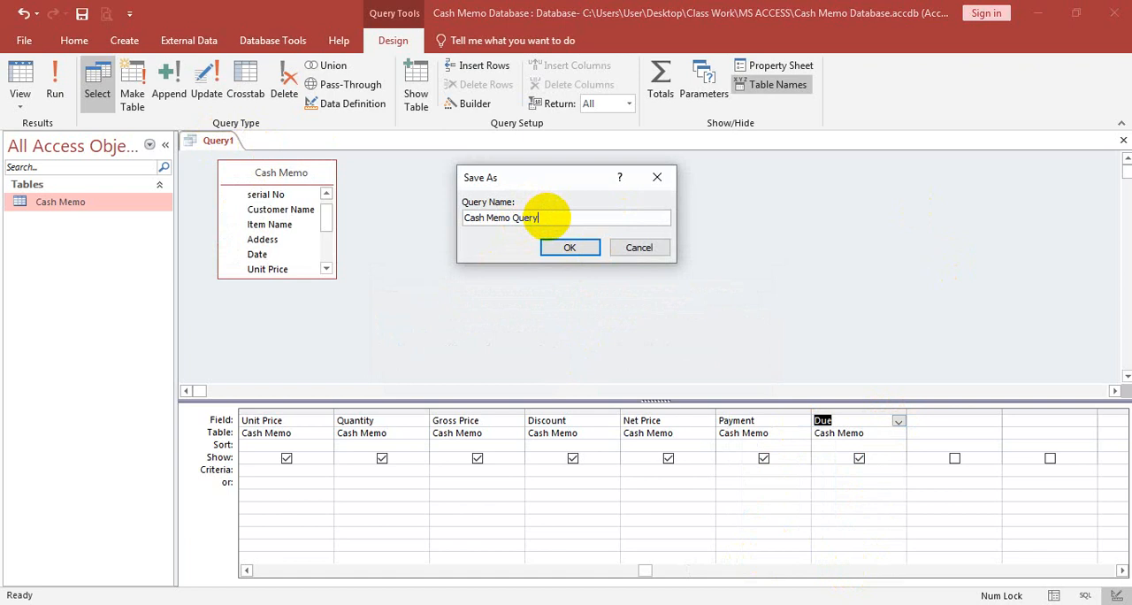
pyautogui.press('Return')
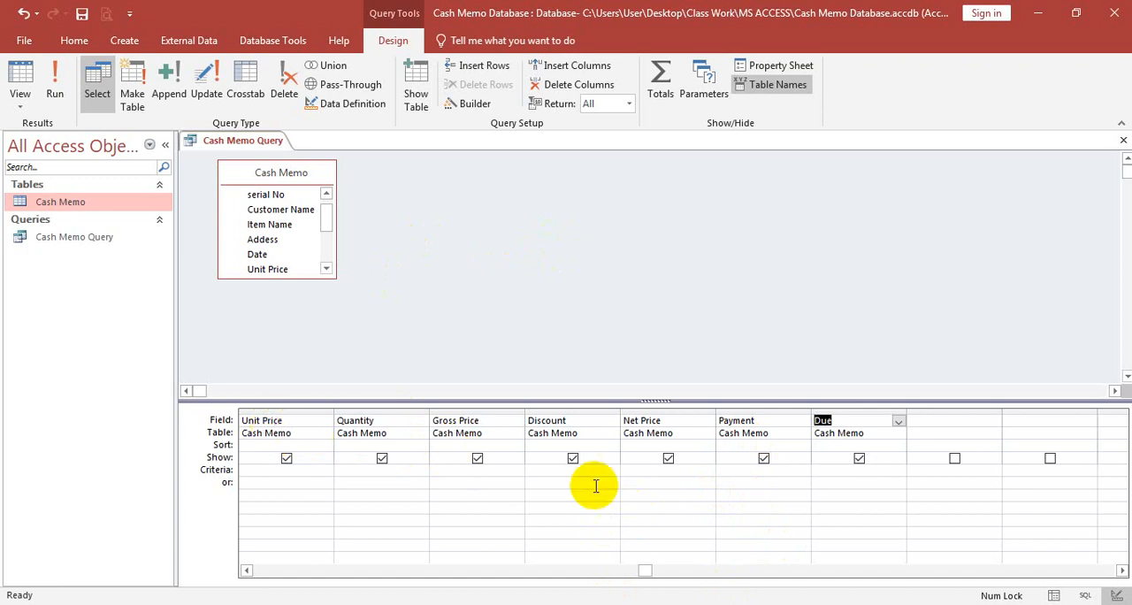
# - Review the query fields' formats and decimal places in MS ACCESS.pdf in the browser, and return to Access
pyautogui.click(498, 604)
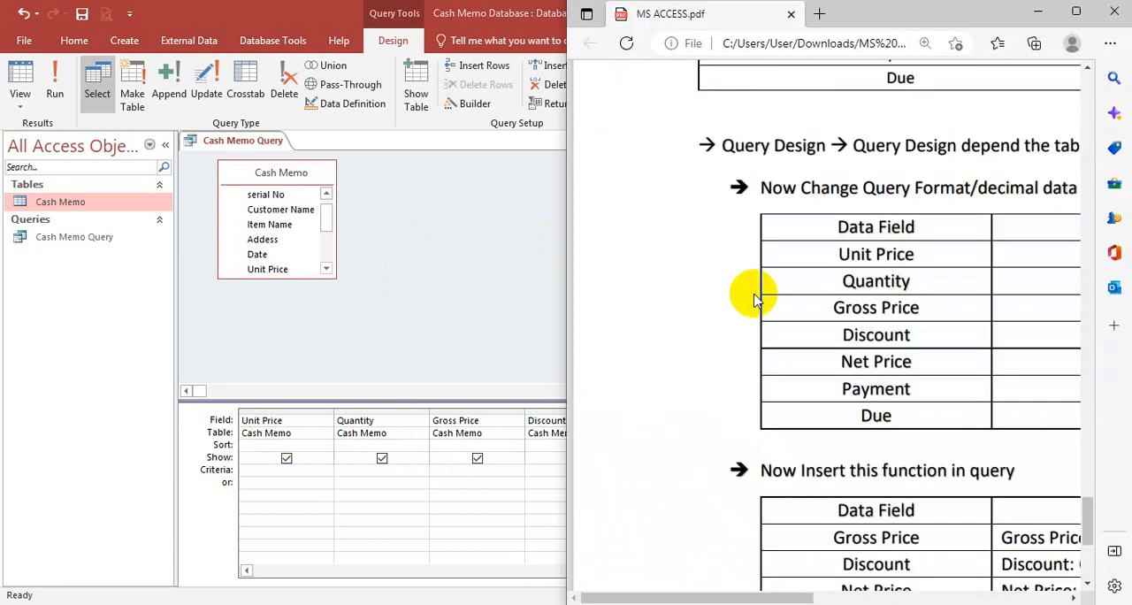
pyautogui.click(1076, 12)
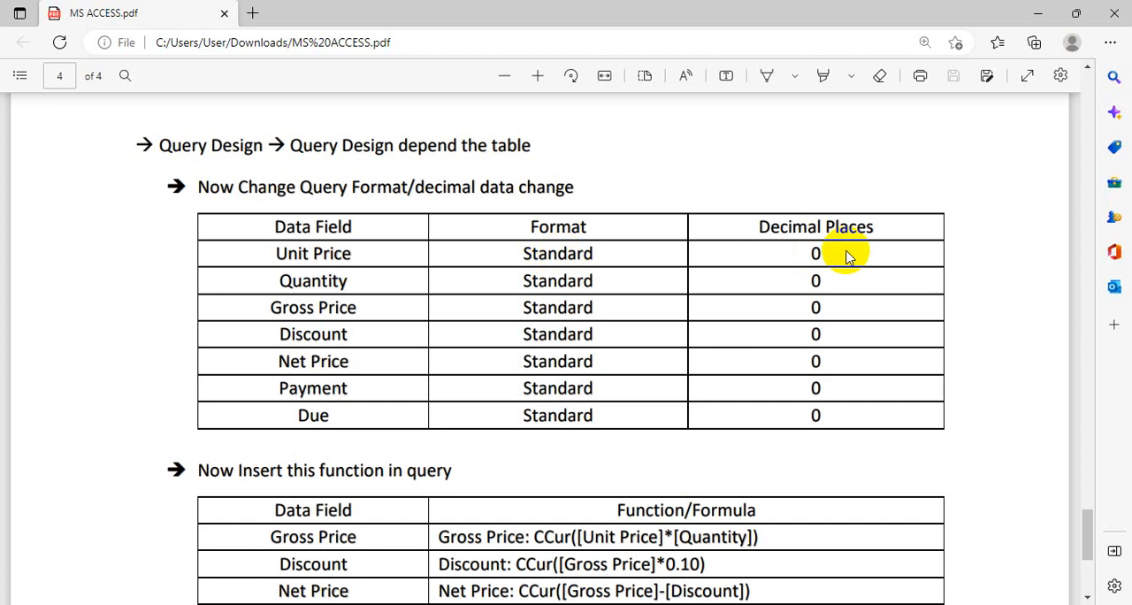
pyautogui.click(1037, 18)
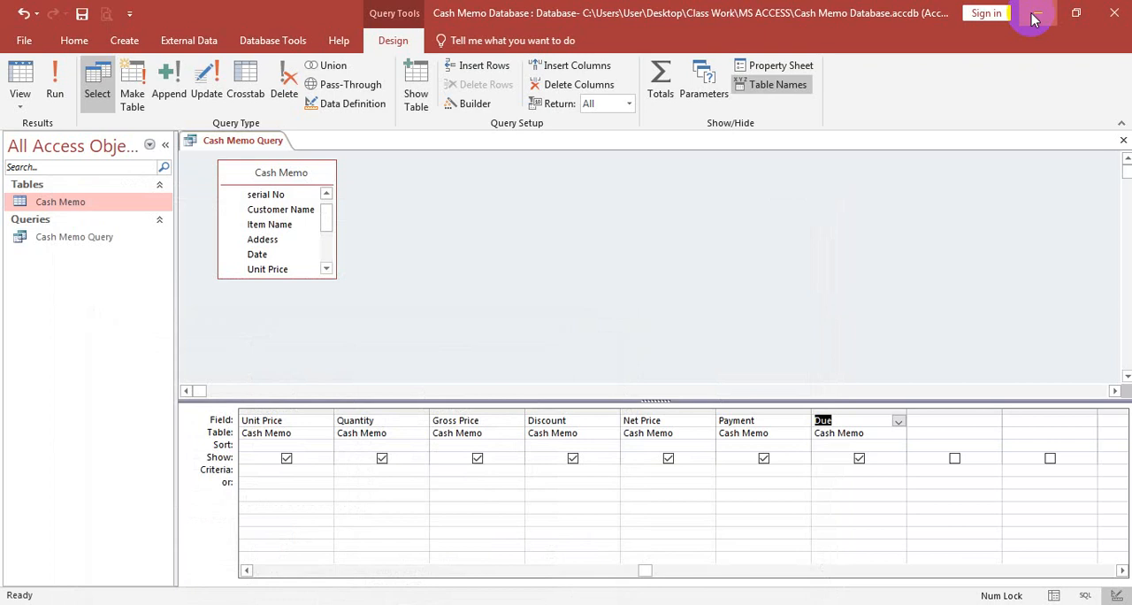
# - Set the Unit Price query field's format to Standard with 0 decimal places
pyautogui.click(286, 420)
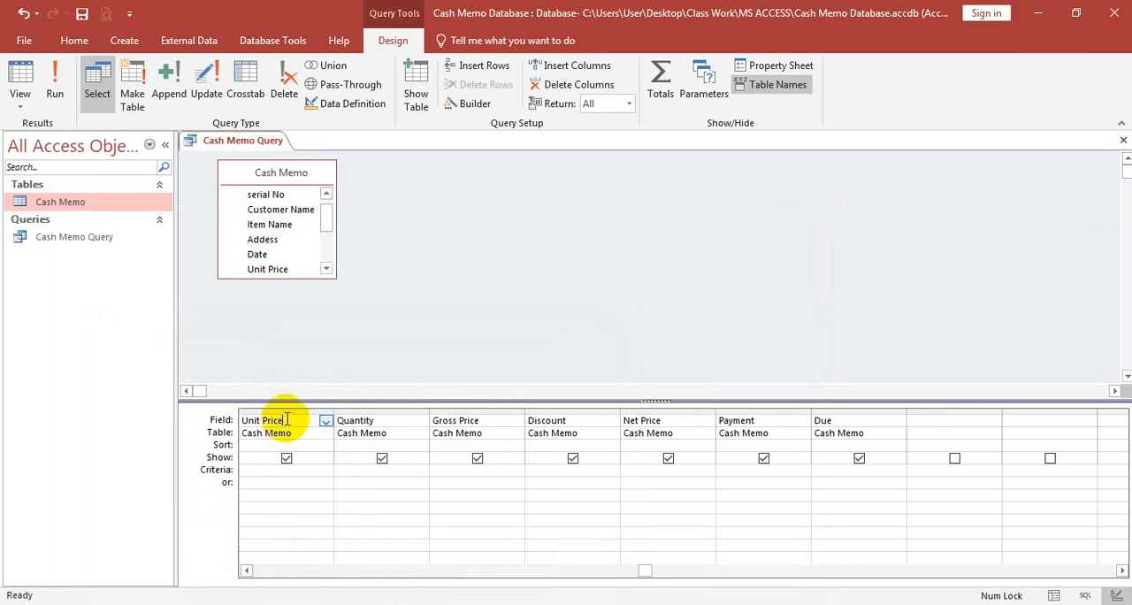
pyautogui.rightClick(286, 420)
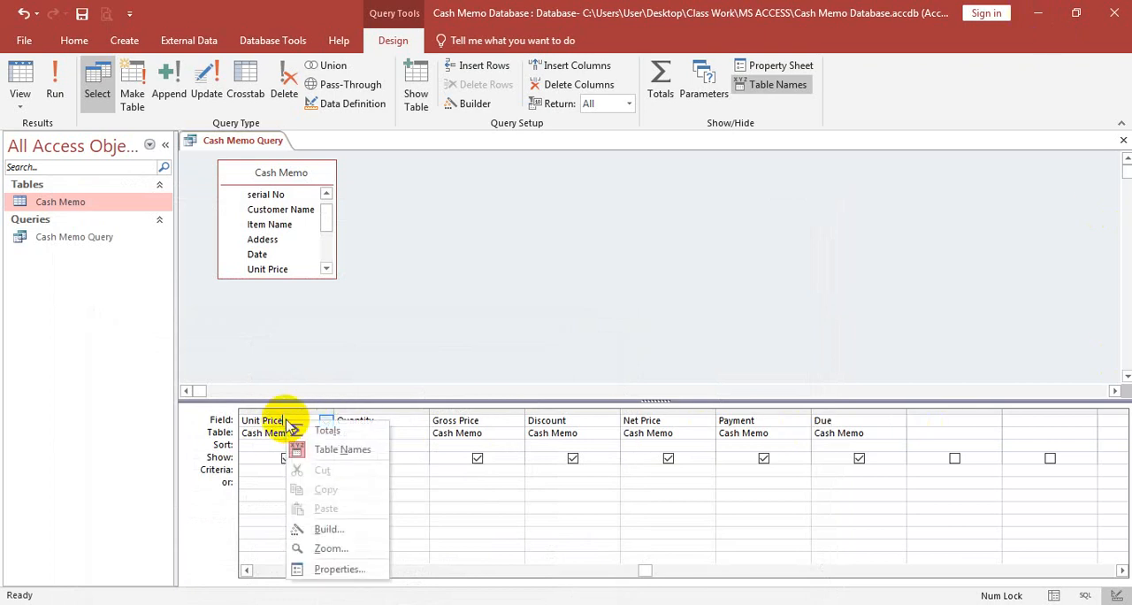
pyautogui.click(335, 571)
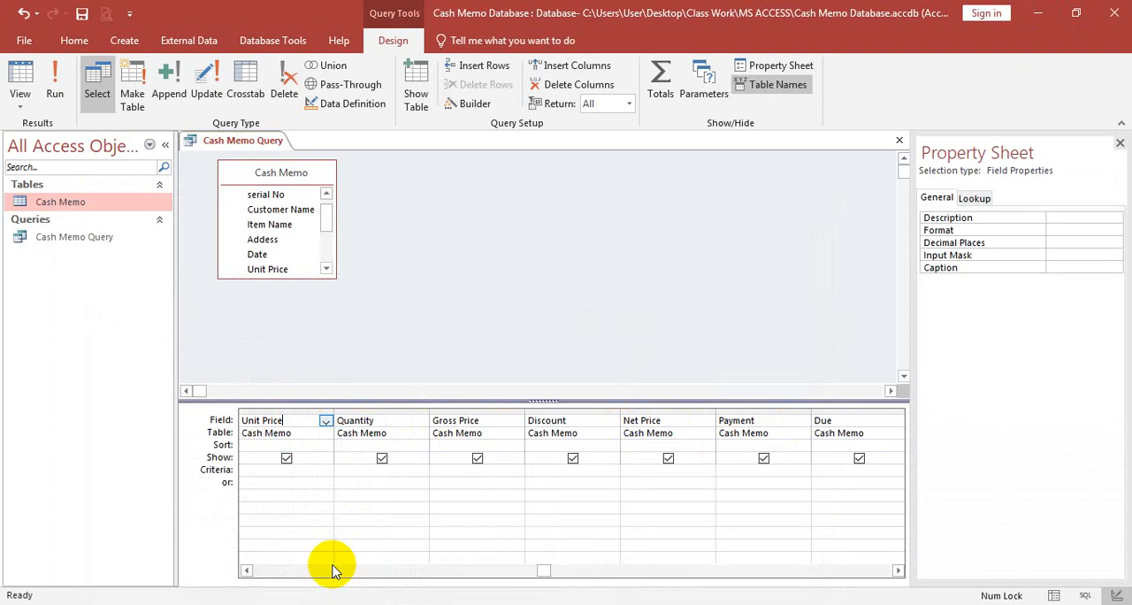
pyautogui.click(977, 230)
pyautogui.click(1116, 231)
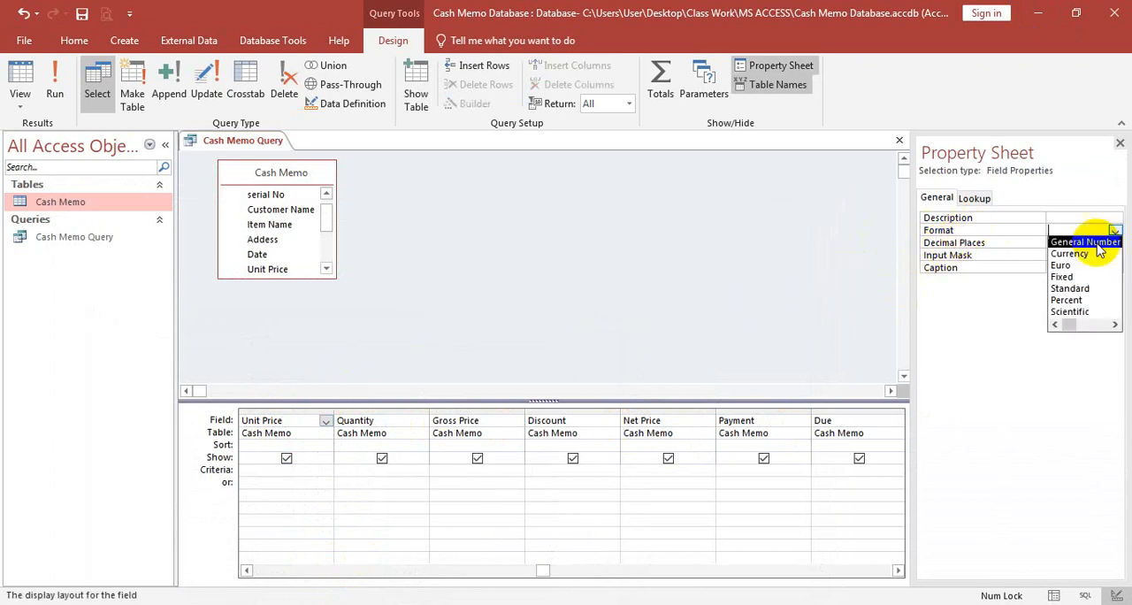
pyautogui.click(1081, 290)
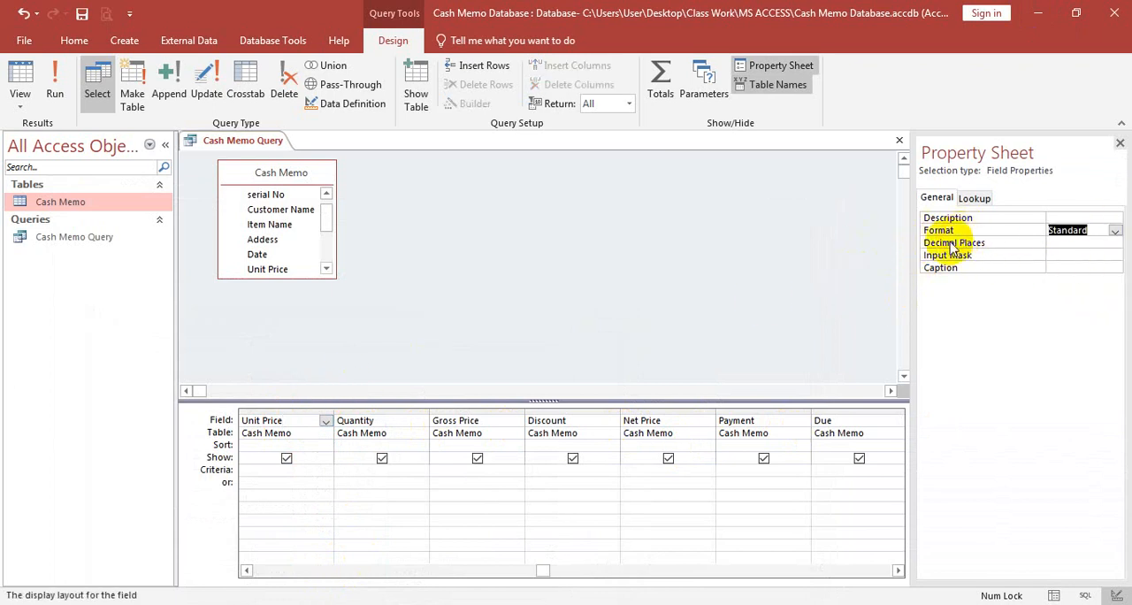
pyautogui.click(1085, 242)
pyautogui.click(1116, 242)
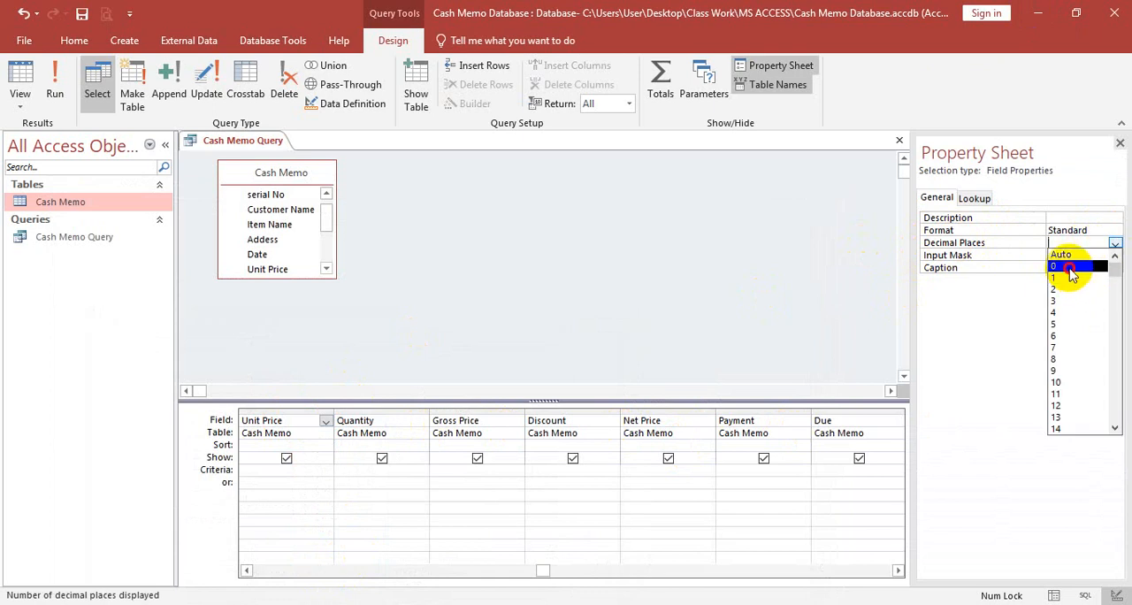
pyautogui.click(1081, 265)
# - Set the Quantity query field's format to Standard with 0 decimal places
pyautogui.click(377, 422)
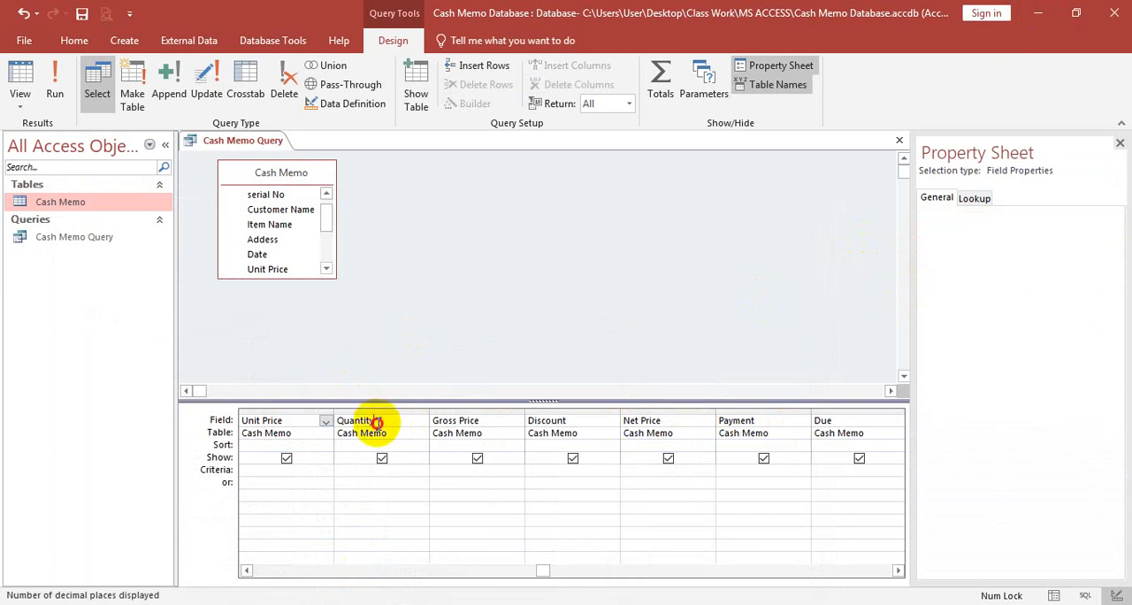
pyautogui.click(1073, 229)
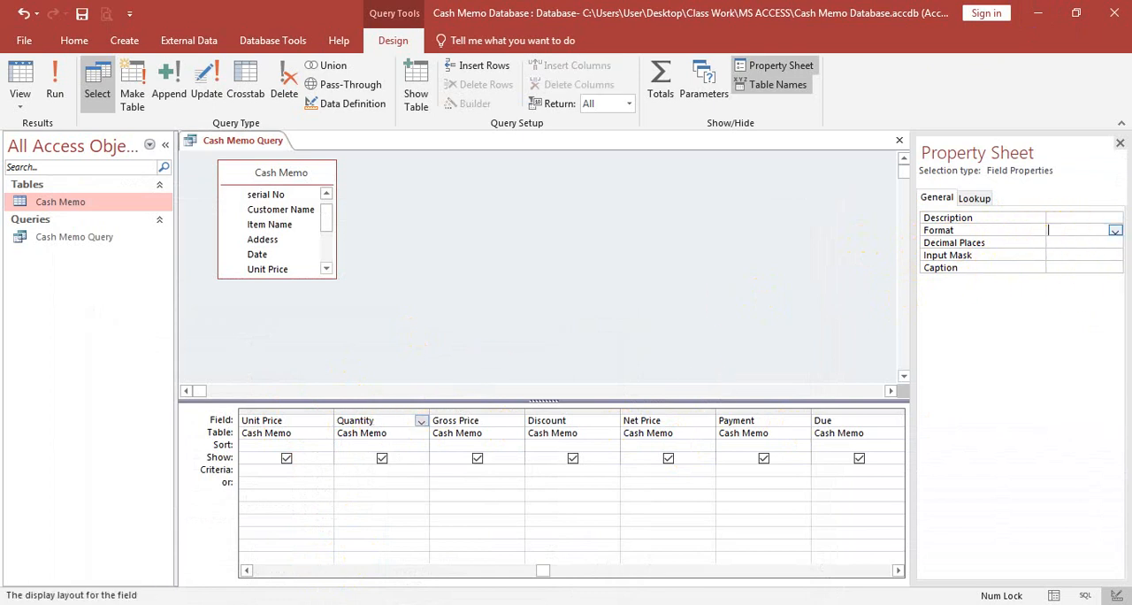
pyautogui.click(1115, 230)
pyautogui.click(1072, 289)
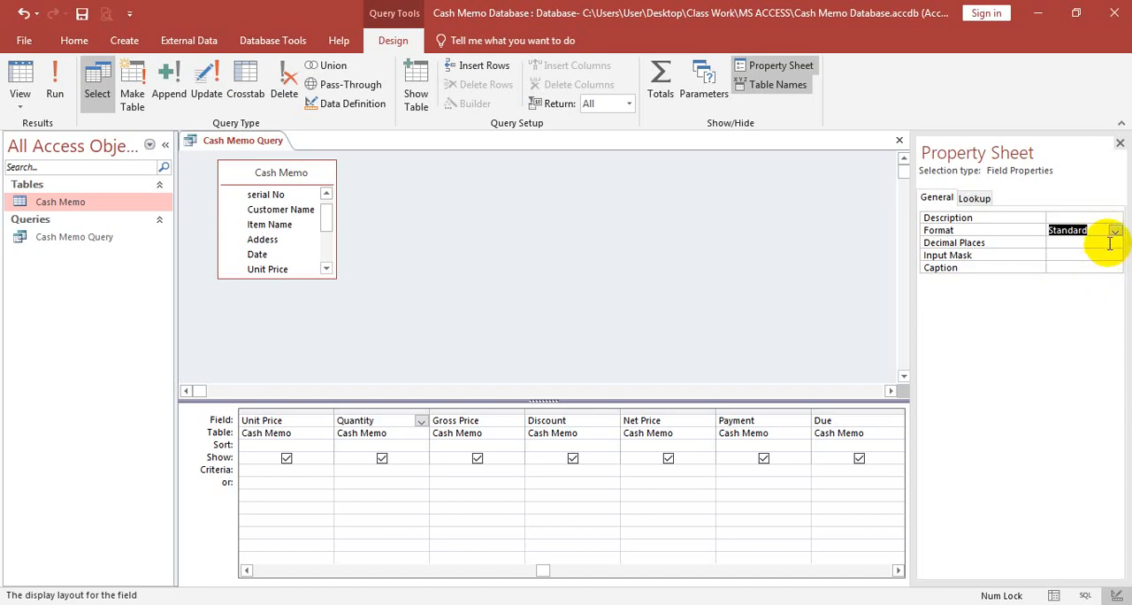
pyautogui.click(1115, 244)
pyautogui.click(1115, 243)
pyautogui.click(1062, 265)
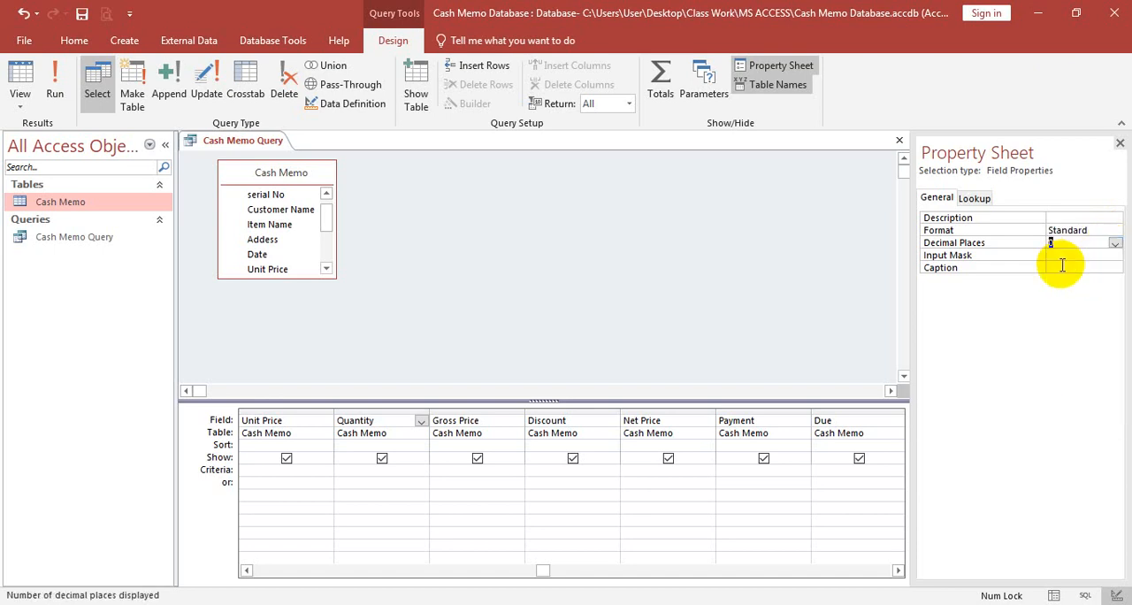
# - Set the Gross Price query field's format to Standard with 0 decimal places
pyautogui.click(478, 426)
pyautogui.click(1069, 230)
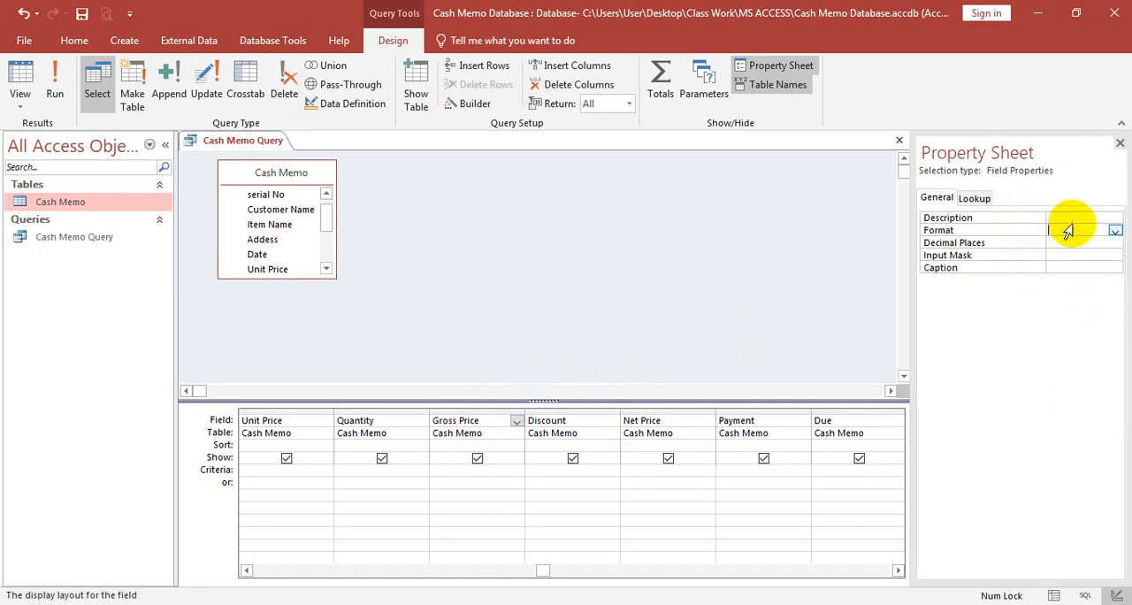
pyautogui.click(1115, 230)
pyautogui.click(1068, 293)
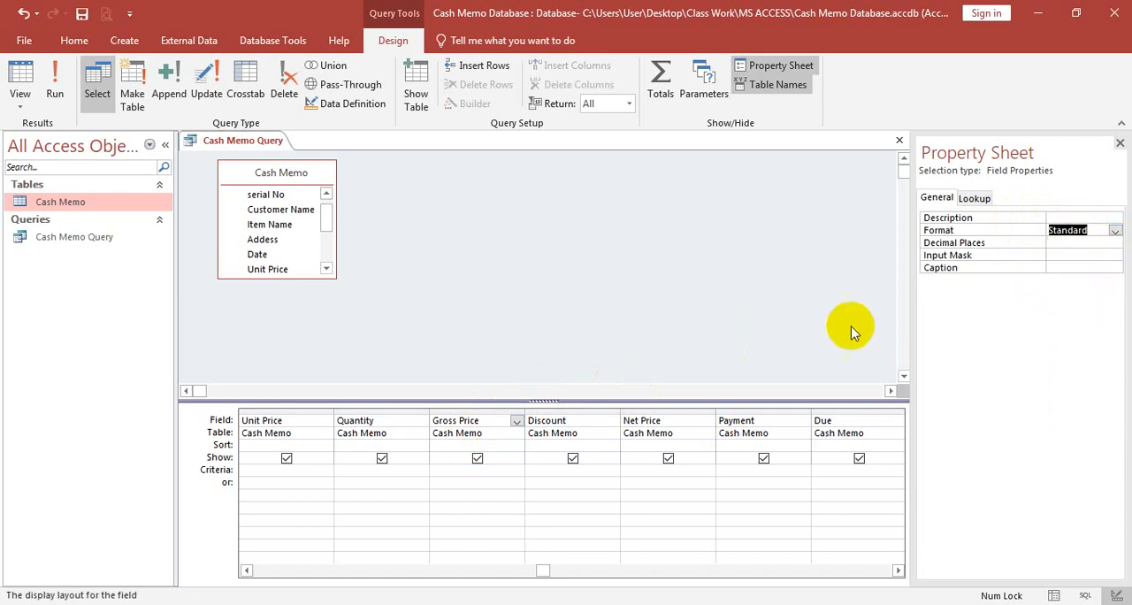
pyautogui.click(1107, 242)
pyautogui.click(1116, 244)
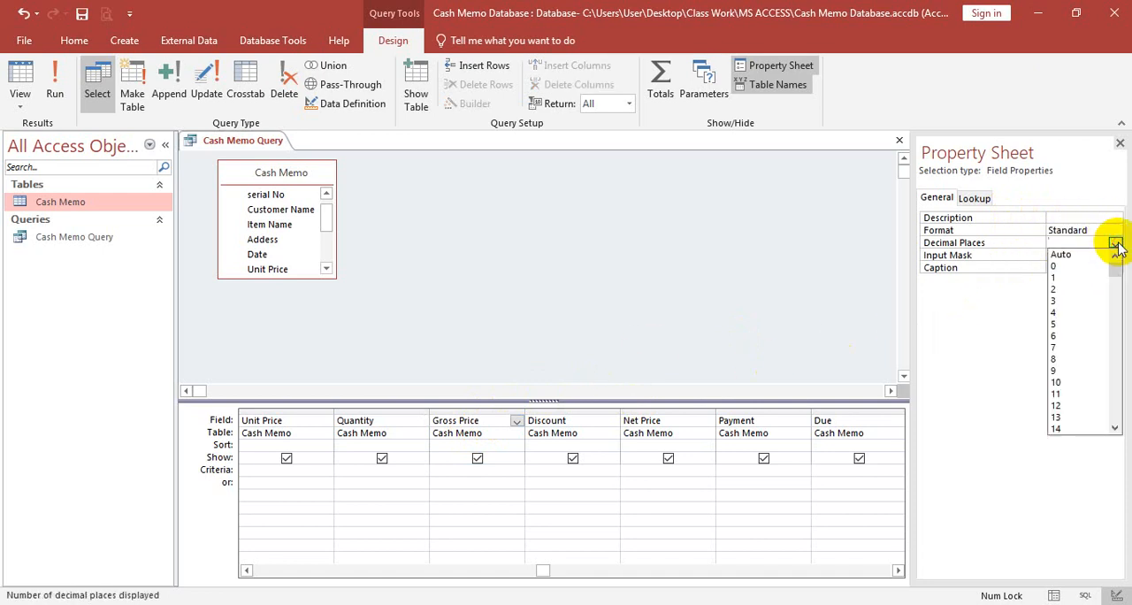
pyautogui.click(1049, 267)
# - Set the Discount query field's format to Standard with 0 decimal places
pyautogui.click(599, 424)
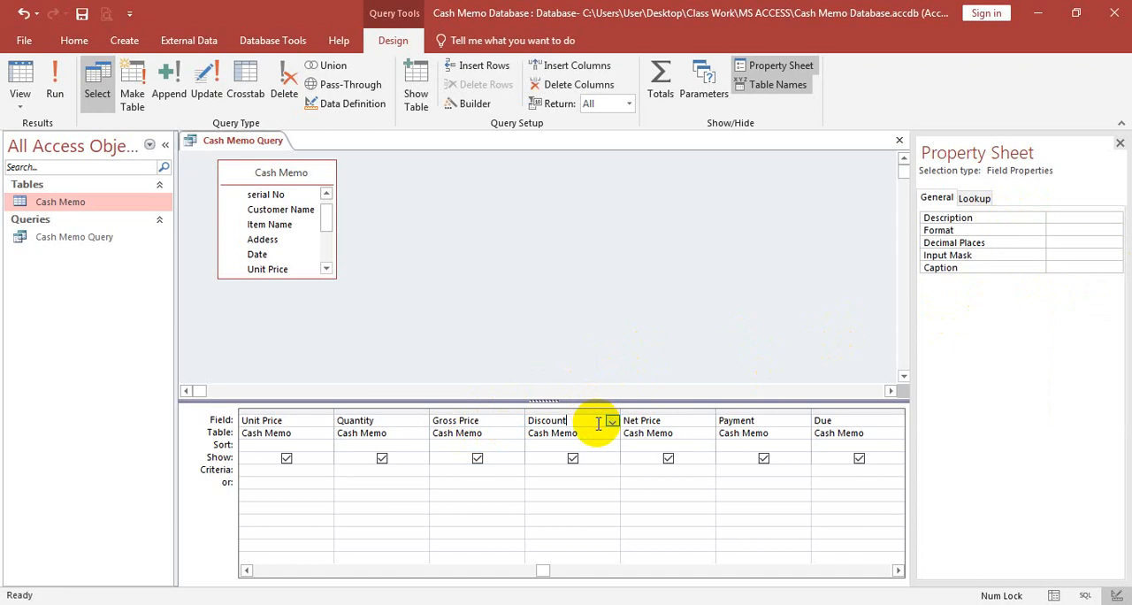
pyautogui.click(1090, 231)
pyautogui.click(1117, 232)
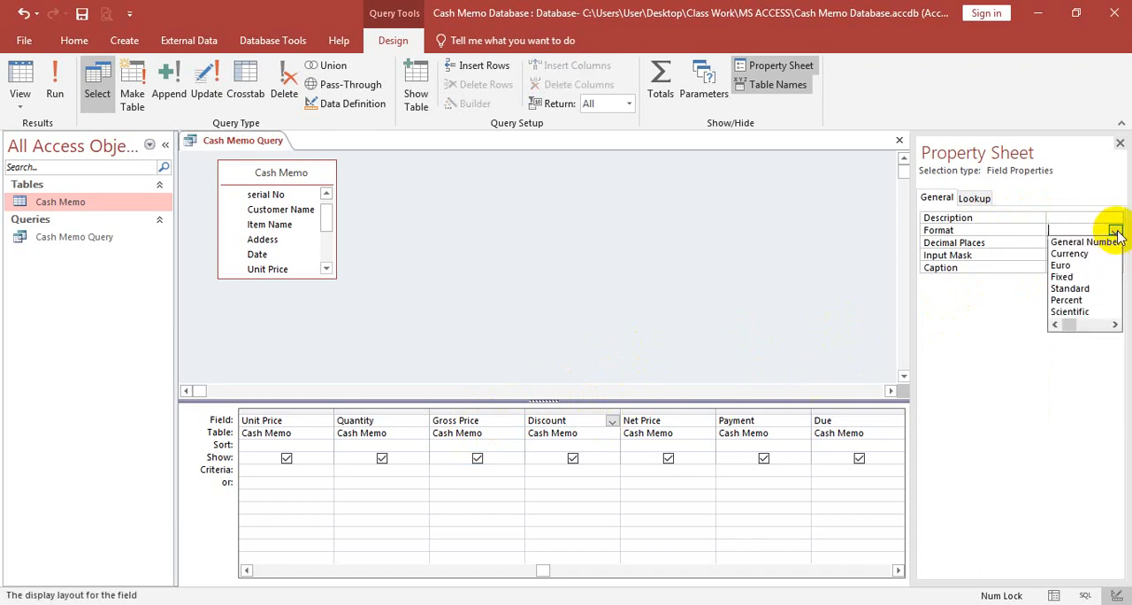
pyautogui.click(1088, 288)
pyautogui.click(1106, 244)
pyautogui.click(1116, 244)
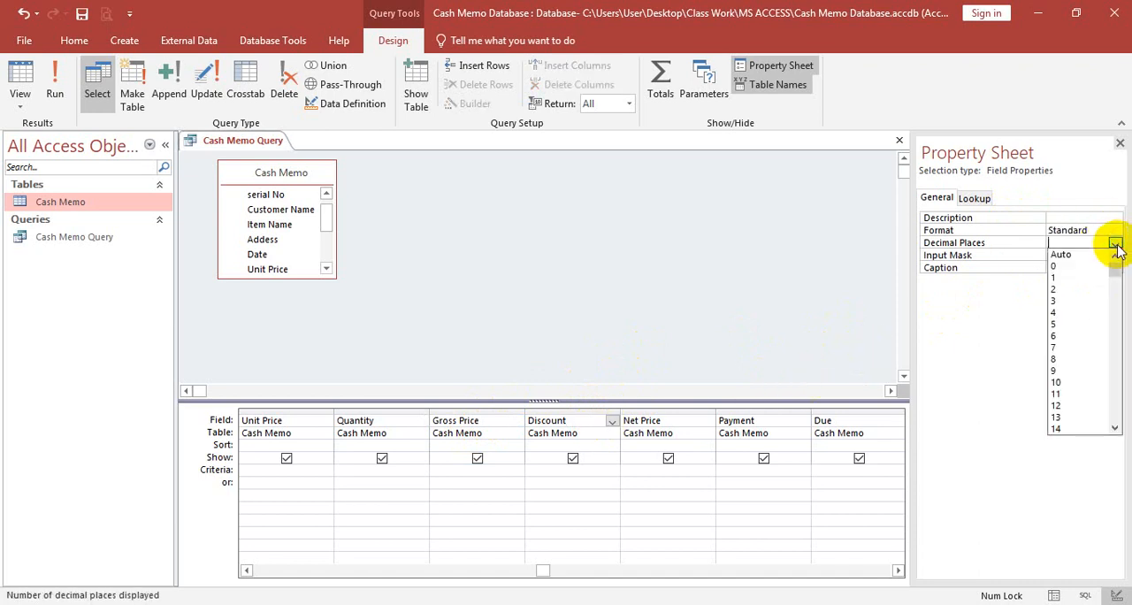
pyautogui.click(1057, 266)
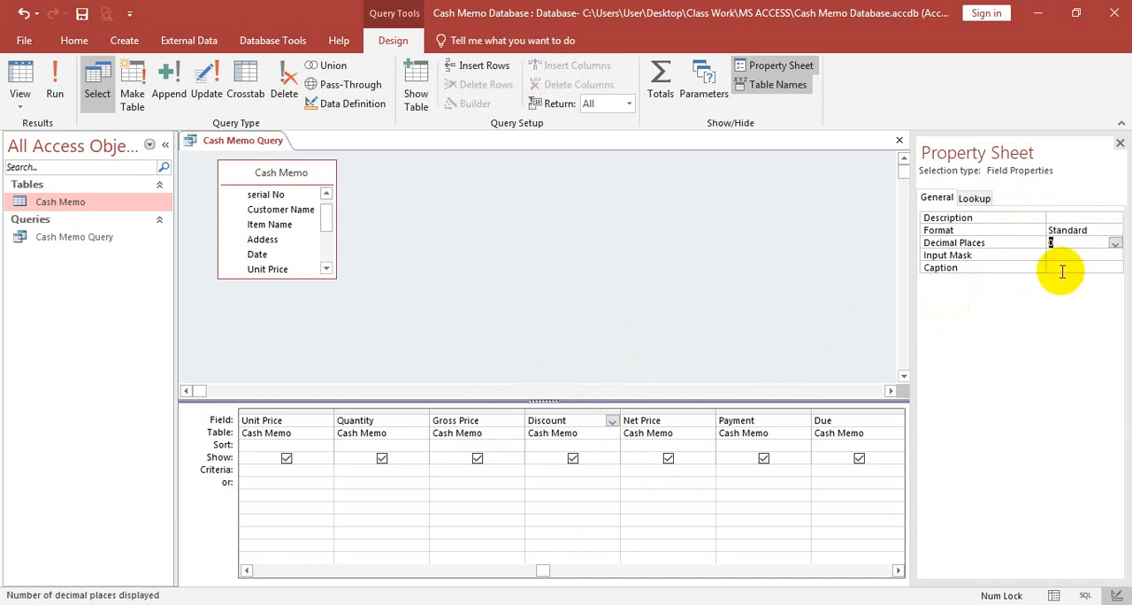
# - Set the Net Price query field's format to Standard with 0 decimal places
pyautogui.click(650, 420)
pyautogui.click(1089, 230)
pyautogui.click(1115, 232)
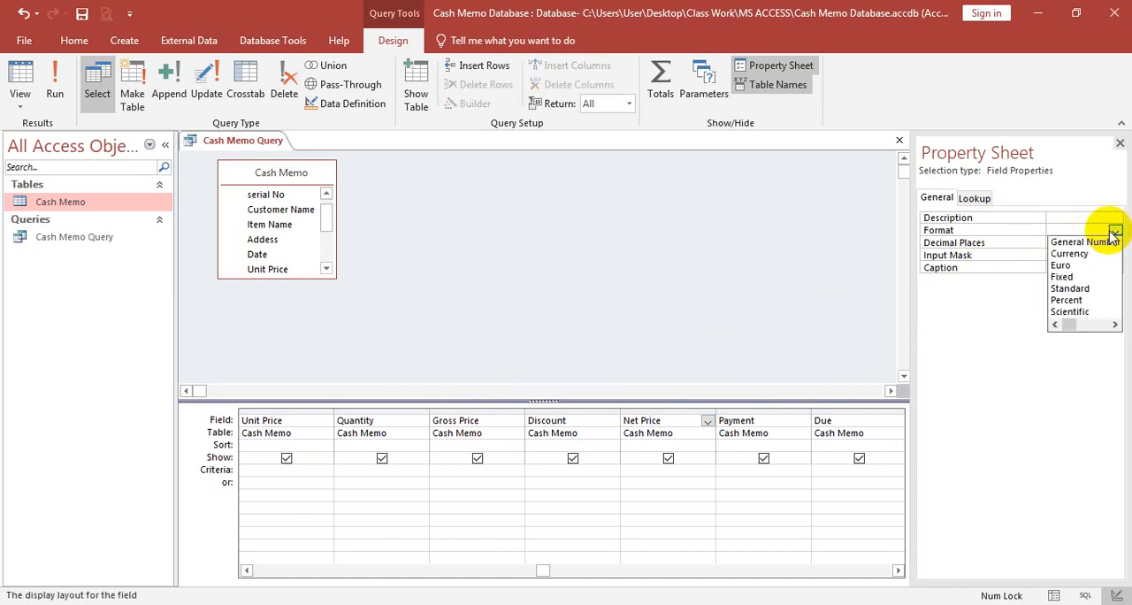
pyautogui.click(1070, 289)
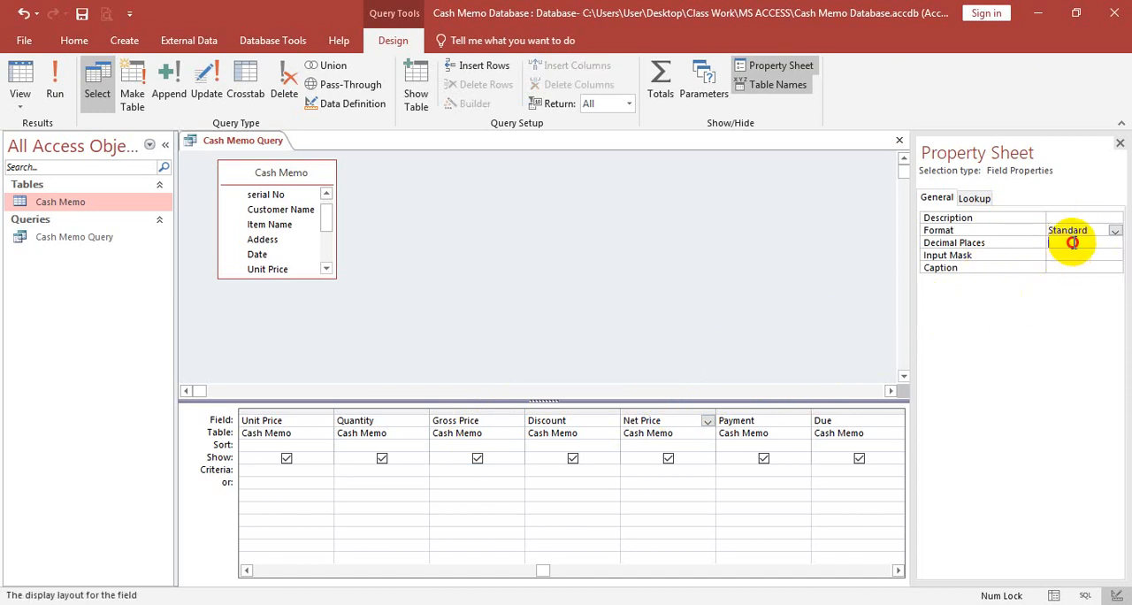
pyautogui.click(1114, 244)
pyautogui.click(1031, 264)
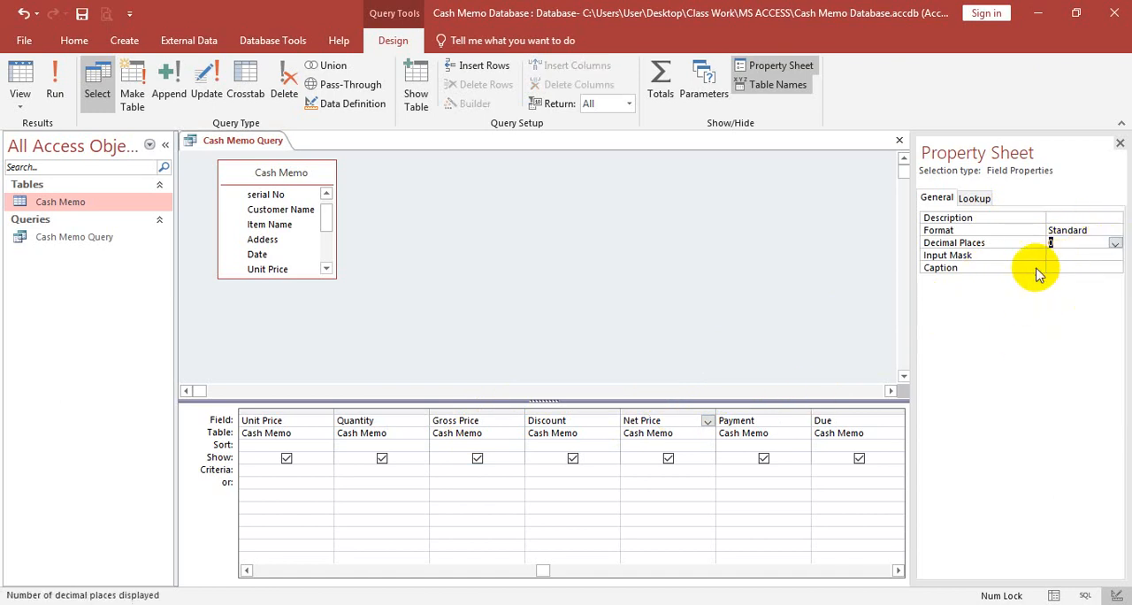
# - Set the Payment query field's format to Standard with 0 decimal places
pyautogui.click(782, 420)
pyautogui.click(1083, 230)
pyautogui.click(1113, 231)
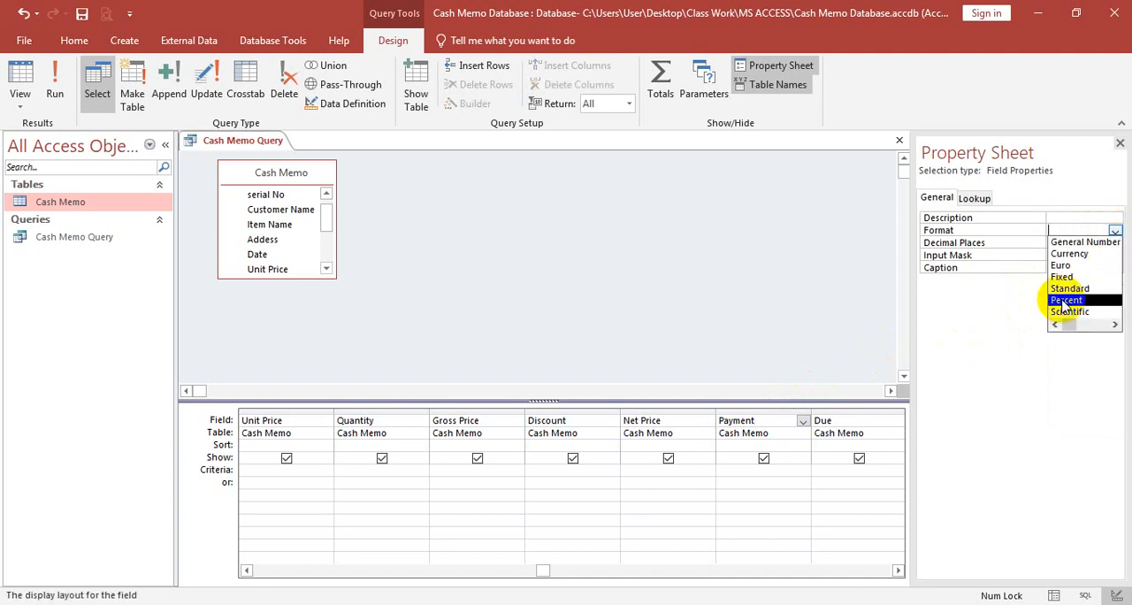
pyautogui.click(1068, 288)
pyautogui.click(1113, 242)
pyautogui.click(1116, 244)
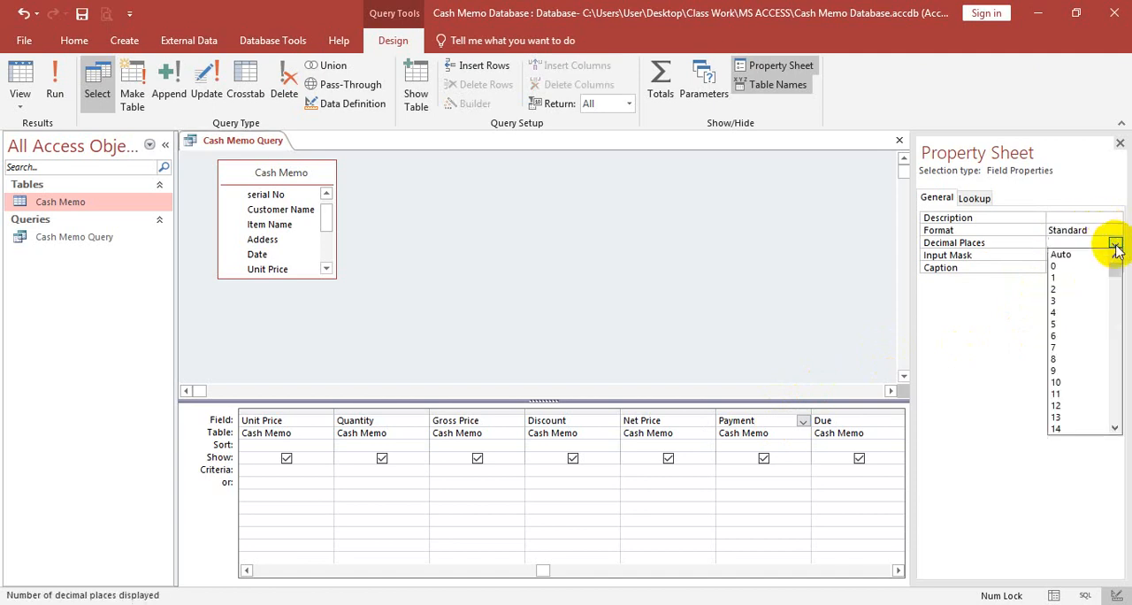
pyautogui.click(1042, 265)
# - Set the Due query field's format to Standard with 0 decimal places
pyautogui.click(861, 420)
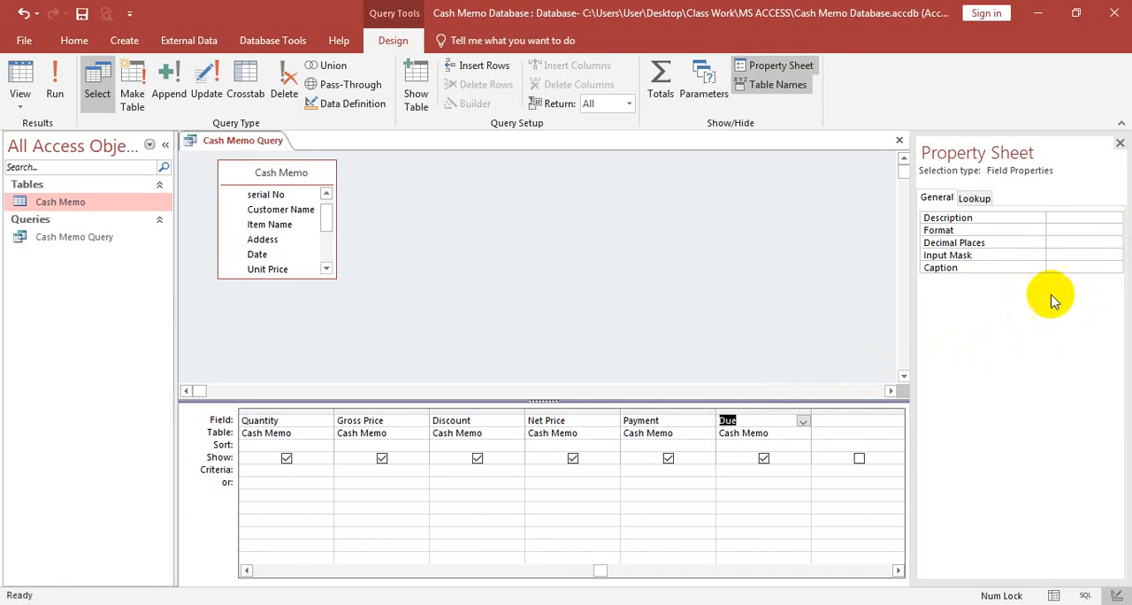
pyautogui.click(1113, 230)
pyautogui.click(1115, 230)
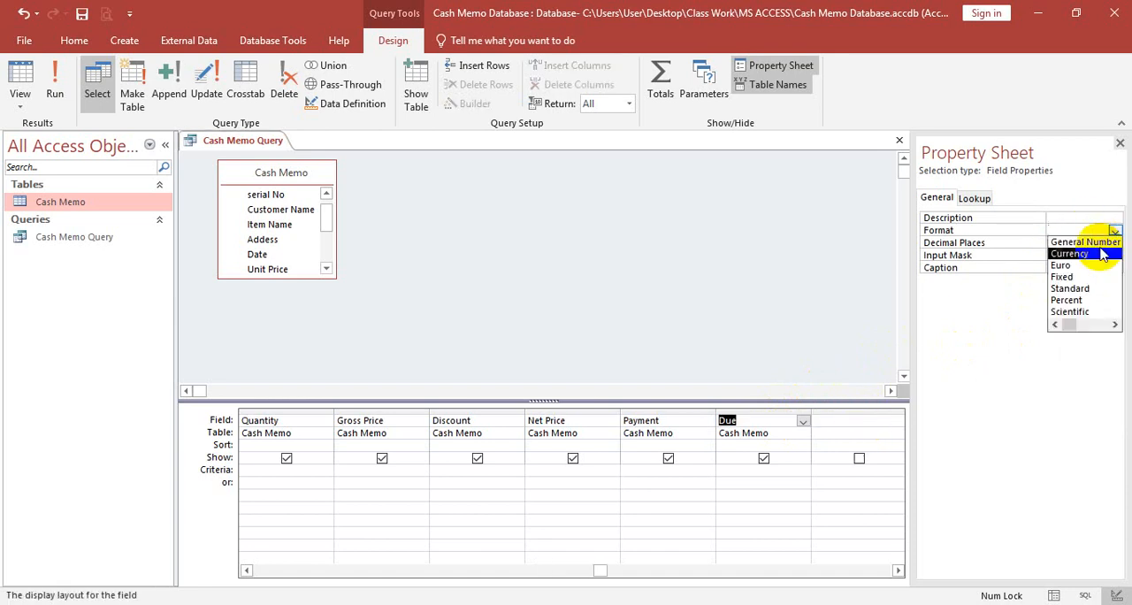
pyautogui.click(1070, 288)
pyautogui.click(1106, 243)
pyautogui.click(1115, 243)
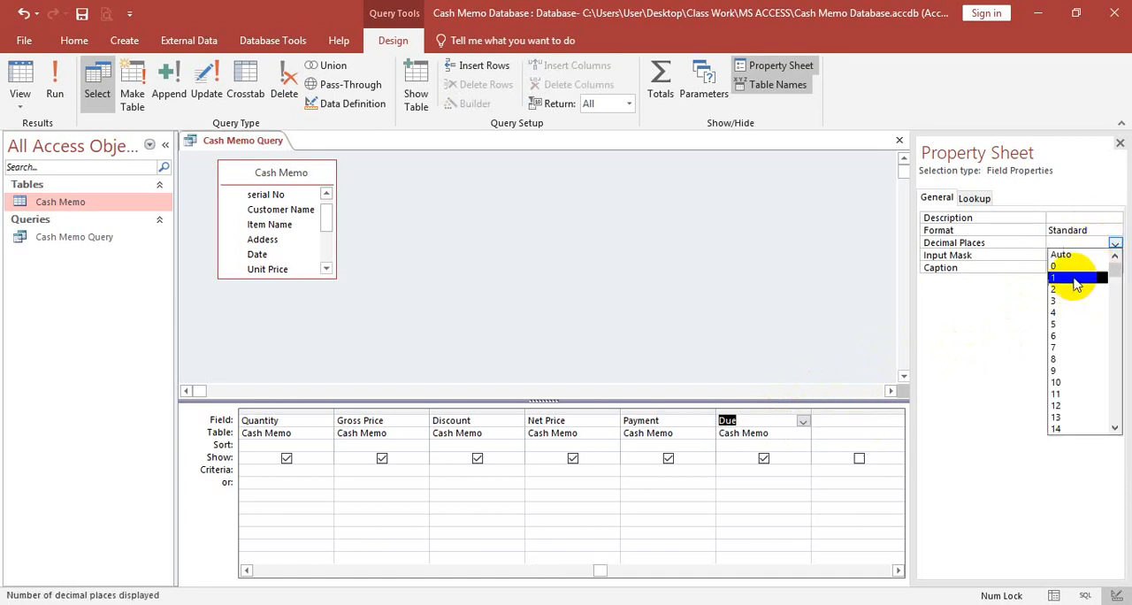
pyautogui.click(1074, 268)
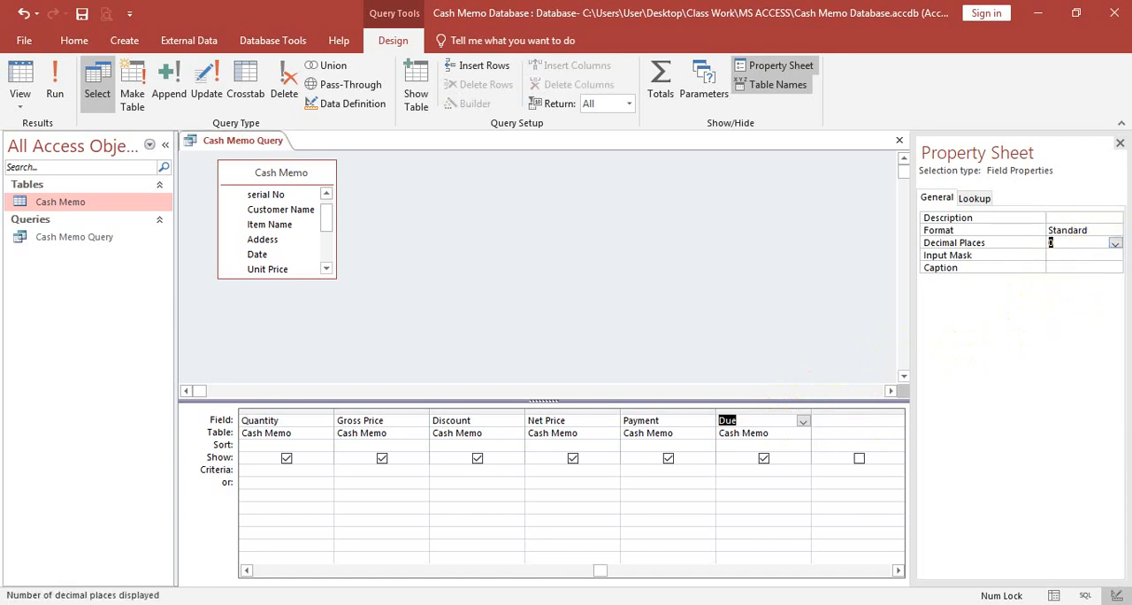
# - Close the field properties and save the changes to Cash Memo Query
pyautogui.click(1120, 143)
pyautogui.rightClick(267, 143)
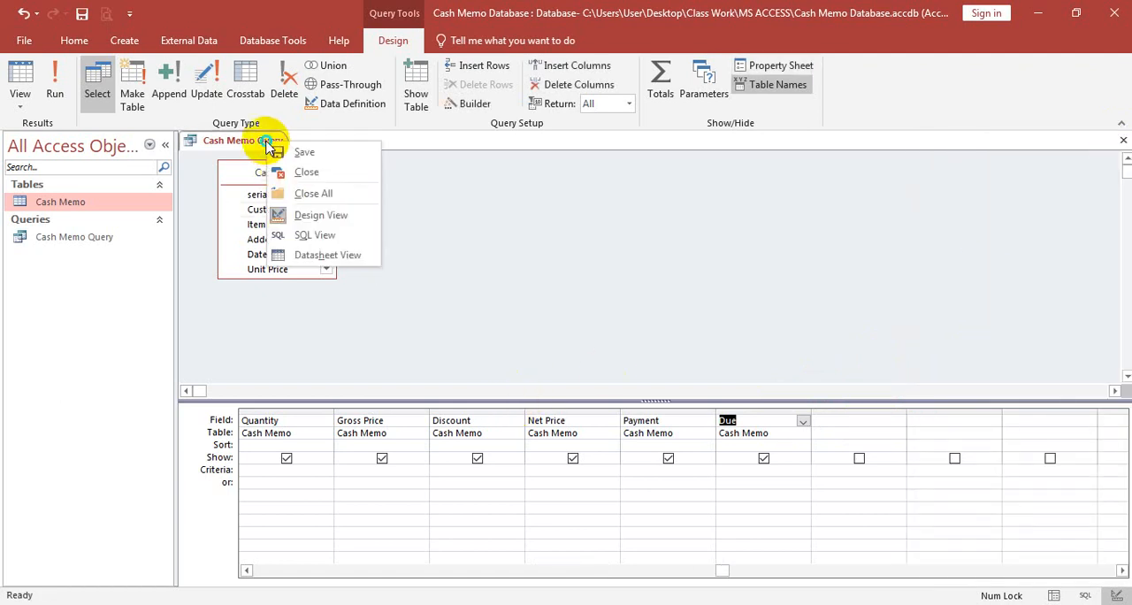
pyautogui.click(298, 151)
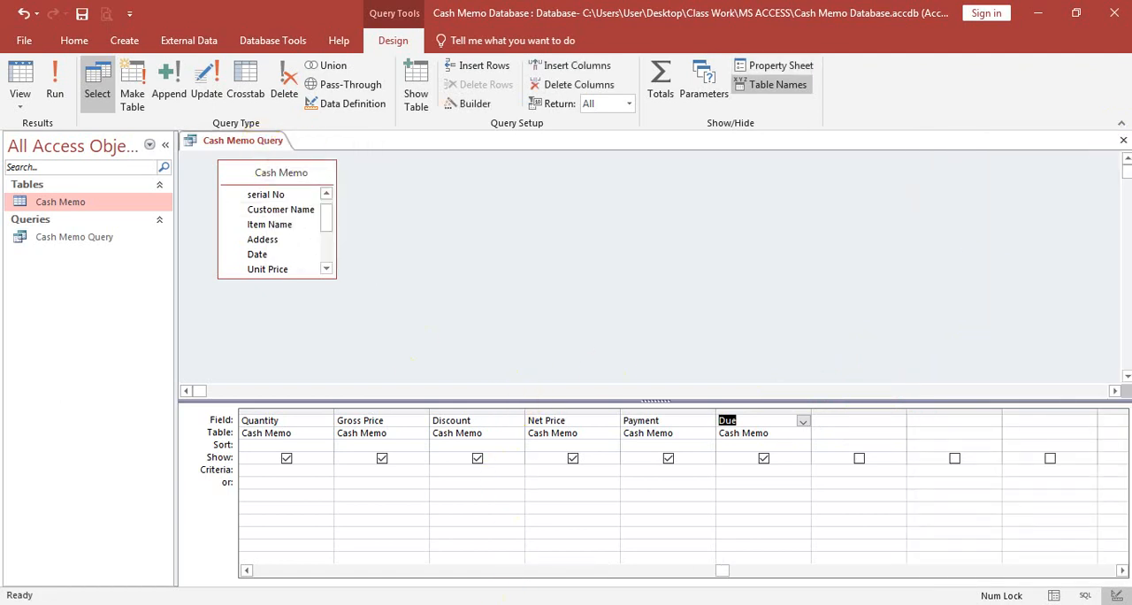
# - Review the query's field formulas in MS ACCESS.pdf in the browser, and place the PDF window beside the Access query
pyautogui.click(184, 603)
pyautogui.scroll(-1, 343, 360)
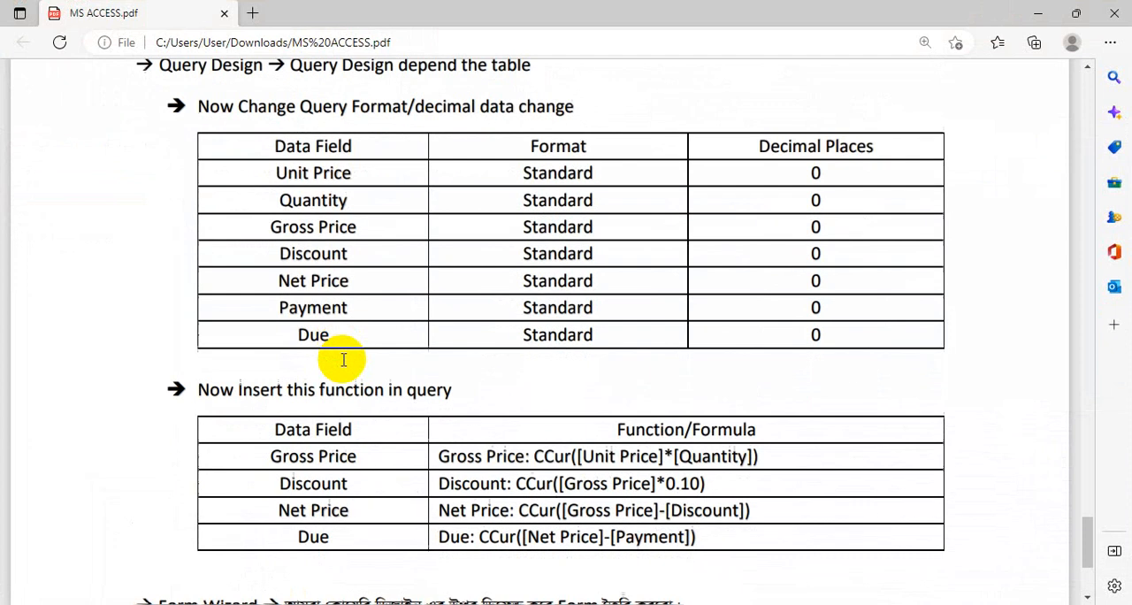
pyautogui.scroll(-3, 343, 360)
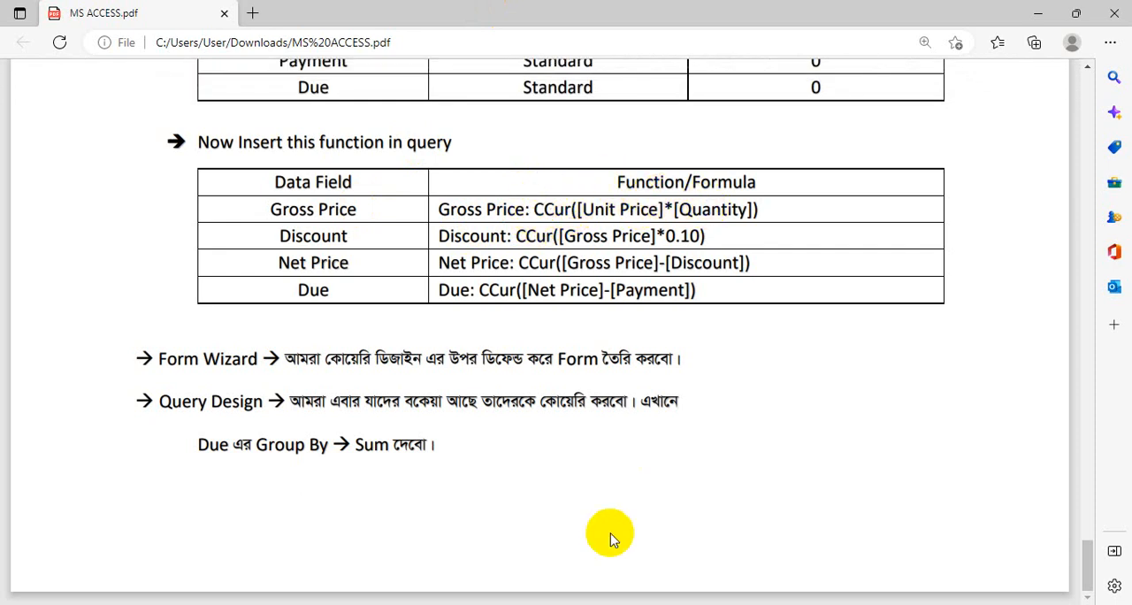
pyautogui.press('super+Right')
pyautogui.moveTo(788, 597); pyautogui.dragTo(905, 589)
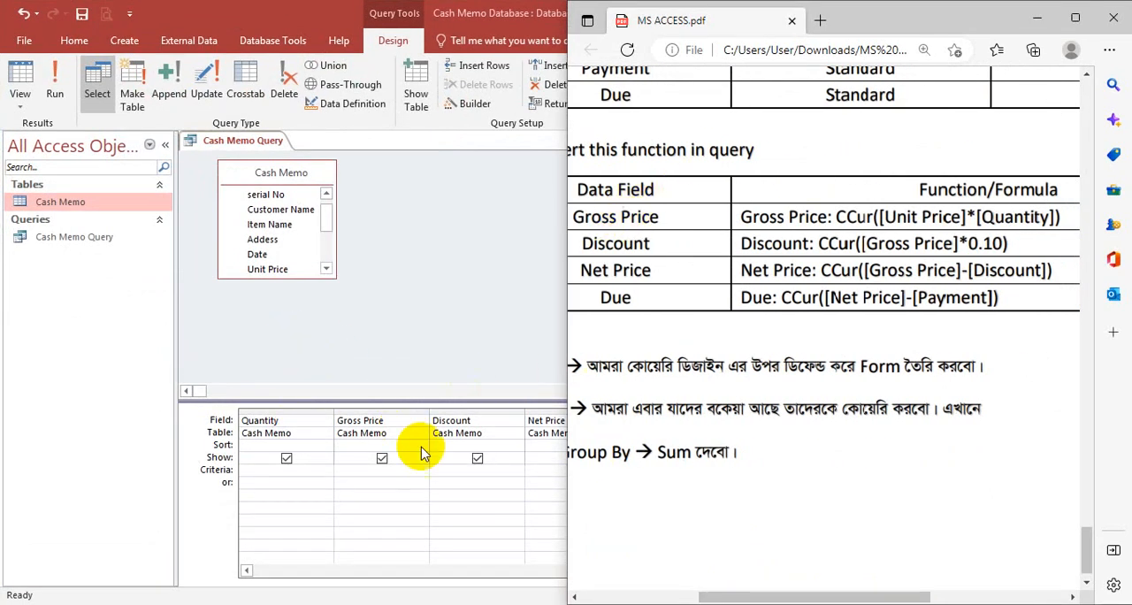
pyautogui.doubleClick(393, 422)
pyautogui.click(394, 422)
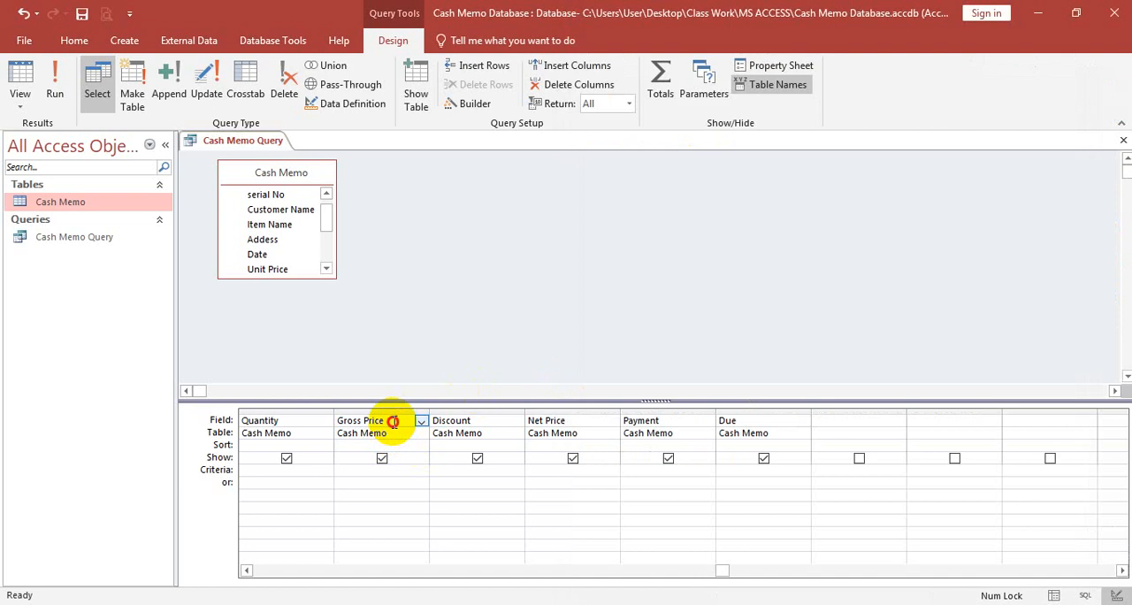
pyautogui.rightClick(393, 422)
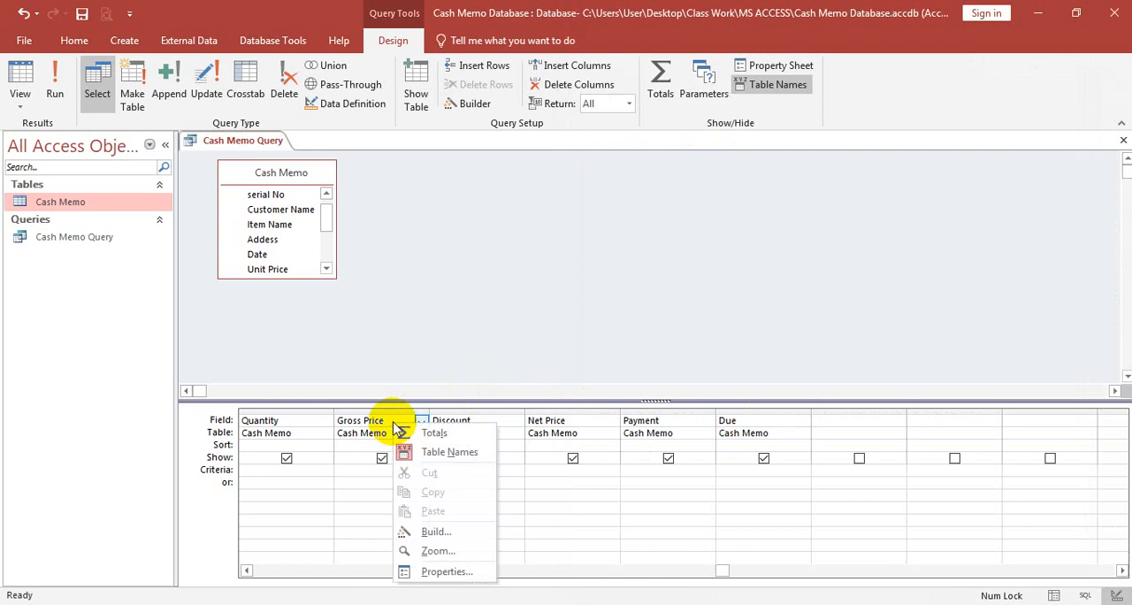
pyautogui.click(442, 571)
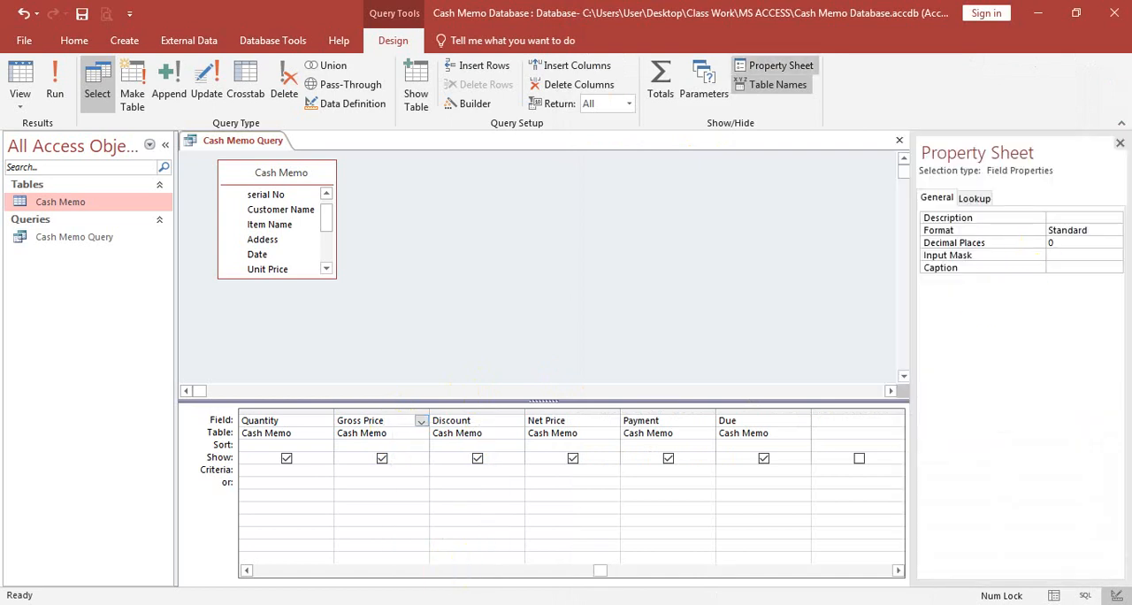
pyautogui.click(1120, 142)
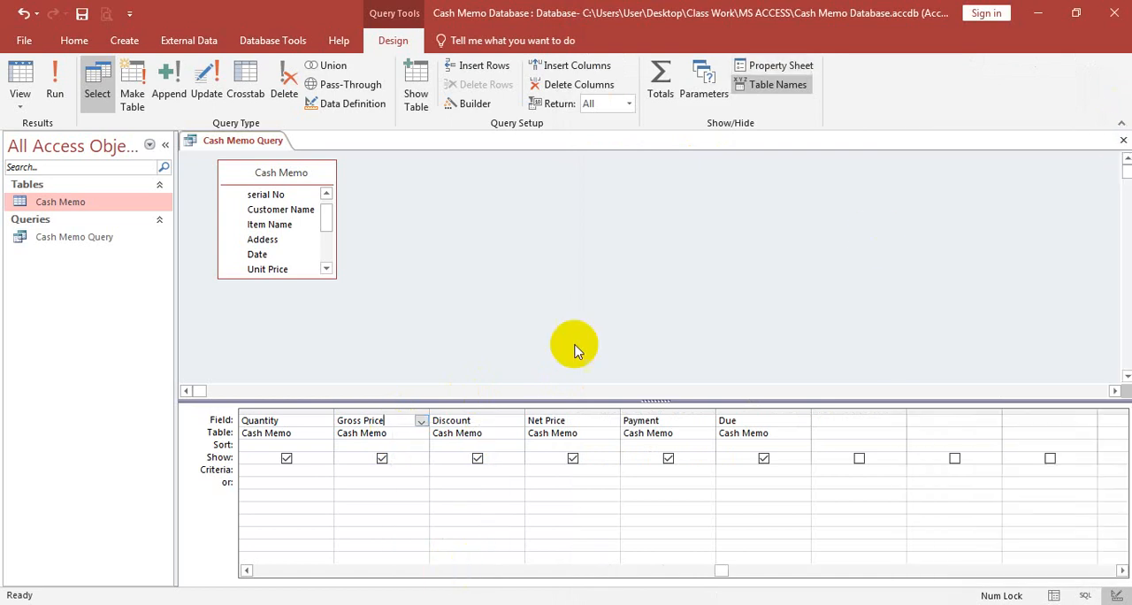
# - Check the Gross Price formula in MS ACCESS.pdf and start the Gross Price query field's expression as Gross Price: CCur()
pyautogui.rightClick(393, 424)
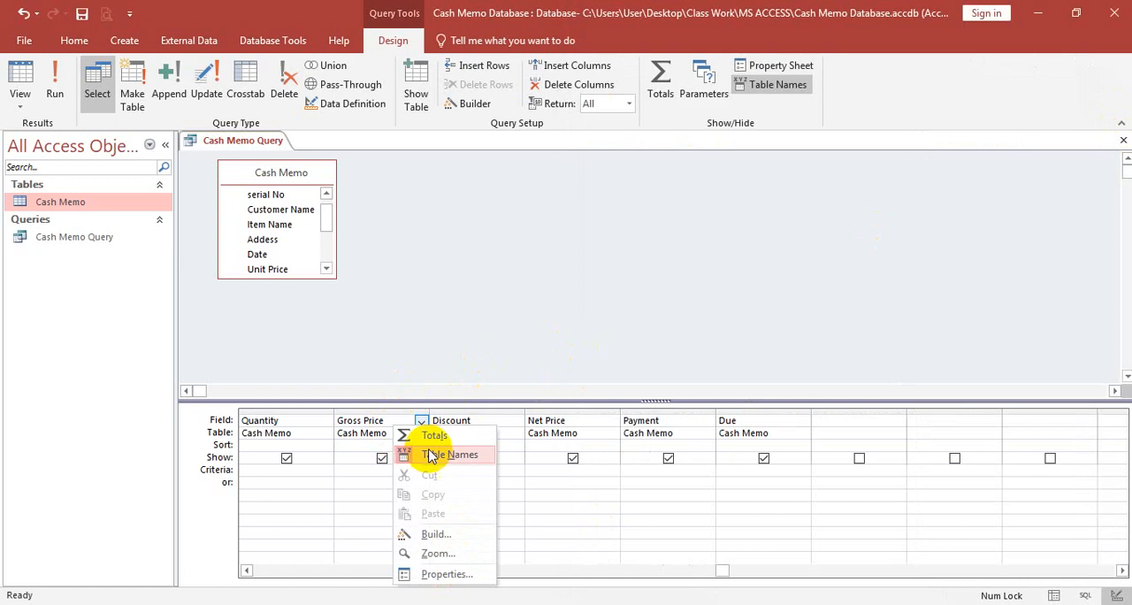
pyautogui.click(445, 552)
pyautogui.click(431, 167)
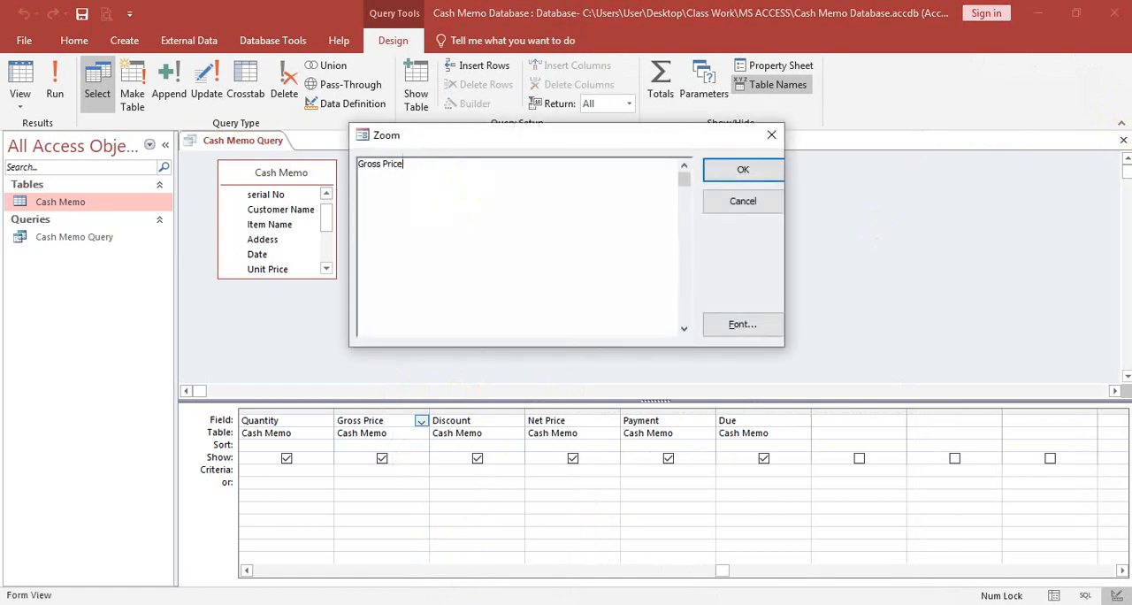
pyautogui.hotkey('alt', 'Tab')
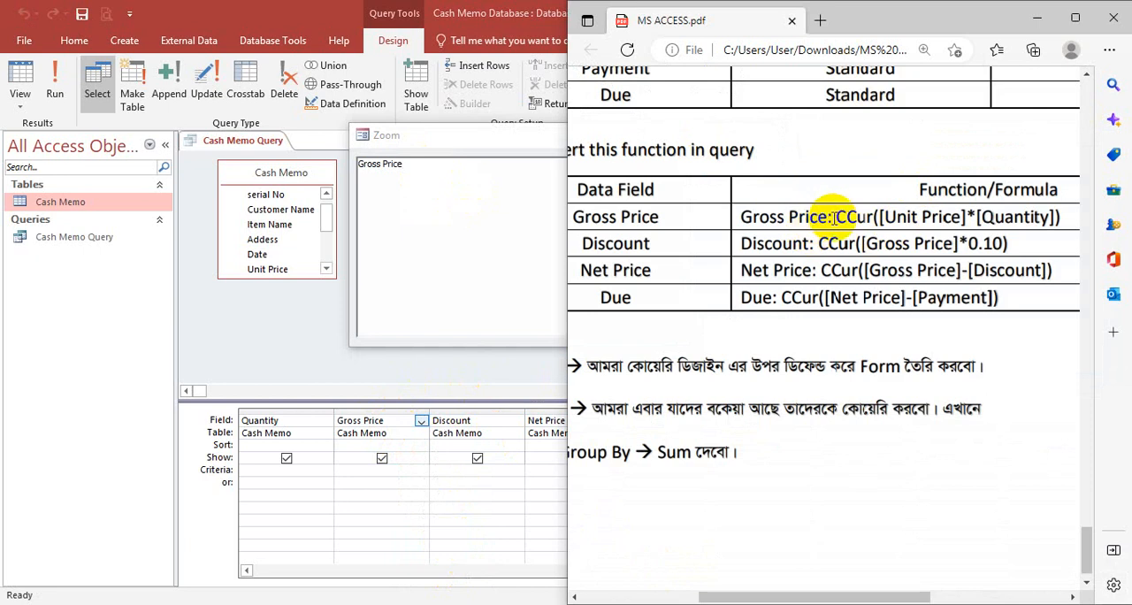
pyautogui.scroll(-1, 834, 218)
pyautogui.click(1037, 18)
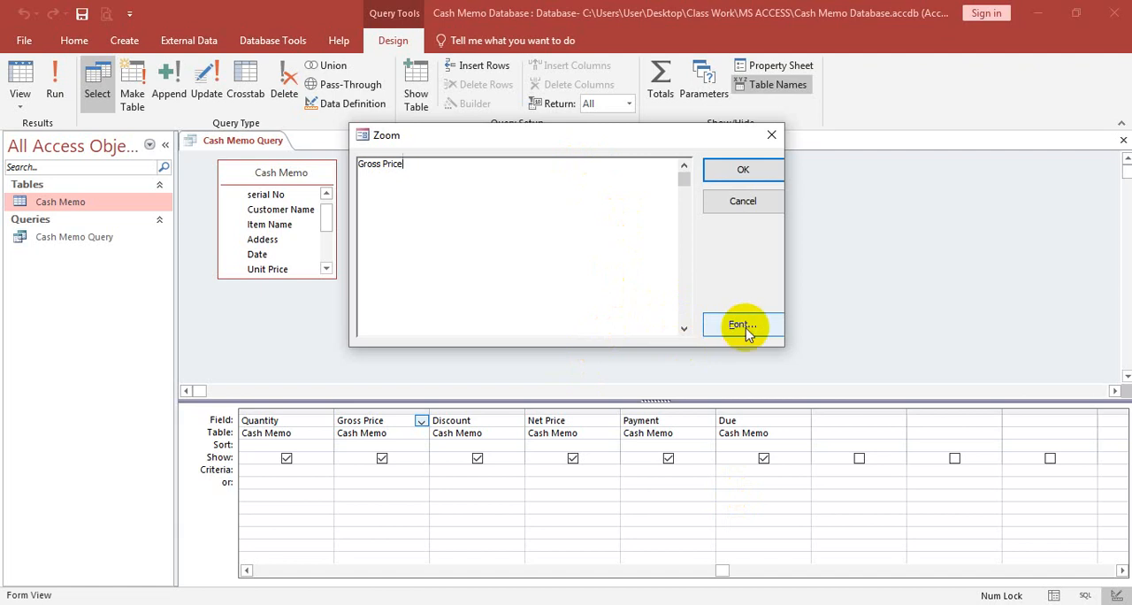
pyautogui.write(': CCu')
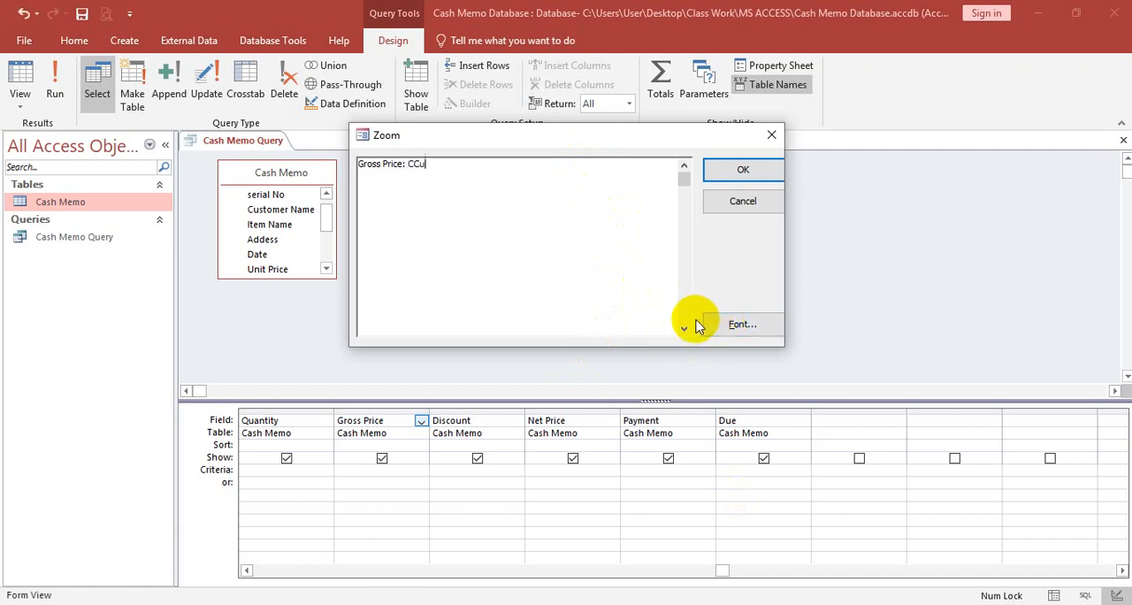
pyautogui.write('r()')
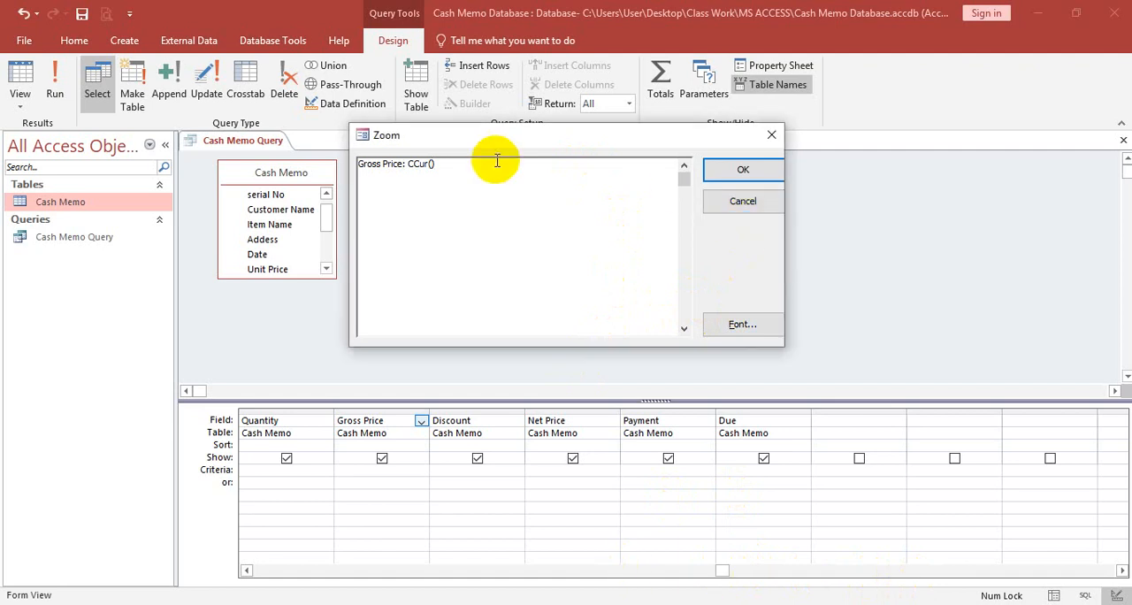
# - Insert [Unit Price] inside the CCur parentheses of the Gross Price expression
pyautogui.click(430, 166)
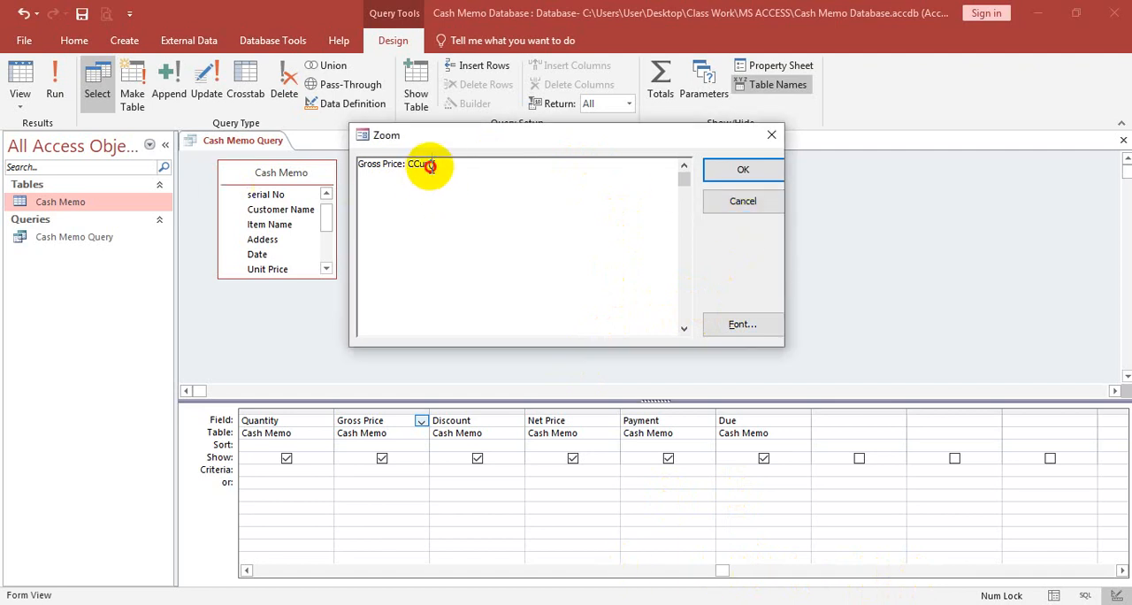
pyautogui.write('Uni')
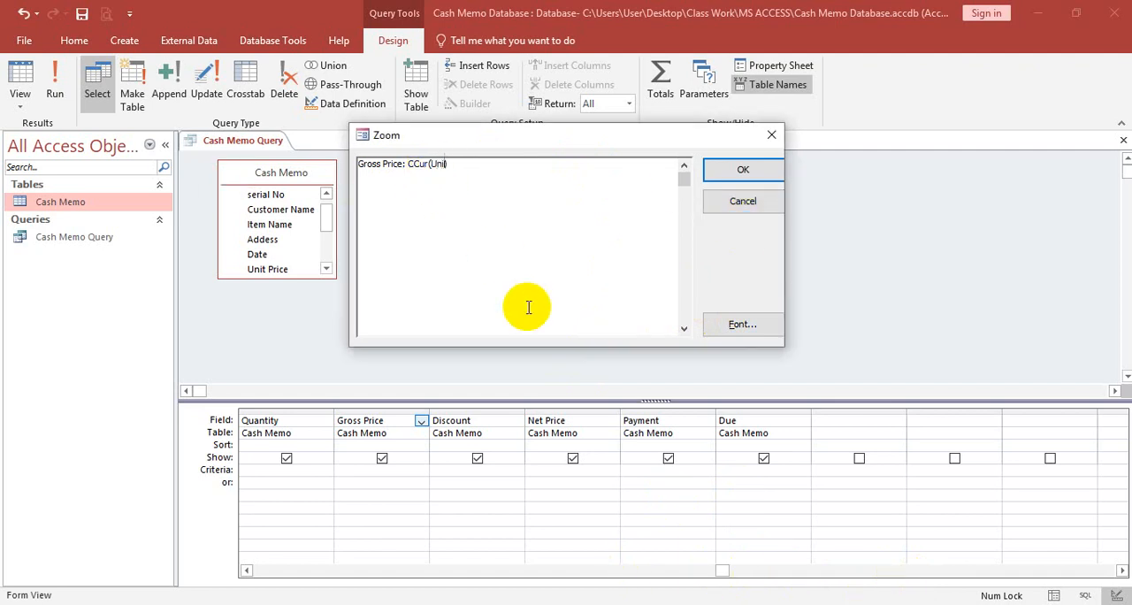
pyautogui.write('t Price]')
pyautogui.press('Left')
pyautogui.press('Left')
# - Multiply by [Quantity] in the Gross Price expression and apply Gross Price: CCur([Unit Price]*[Quantity])
pyautogui.press('Left')
pyautogui.write('[')
pyautogui.press('Right')
pyautogui.press('Right')
pyautogui.press('Right')
pyautogui.press('Right')
pyautogui.press('Right')
pyautogui.press('Right')
pyautogui.write('*[]')
pyautogui.press('Left')
pyautogui.write('Quantity')
pyautogui.click(727, 168)
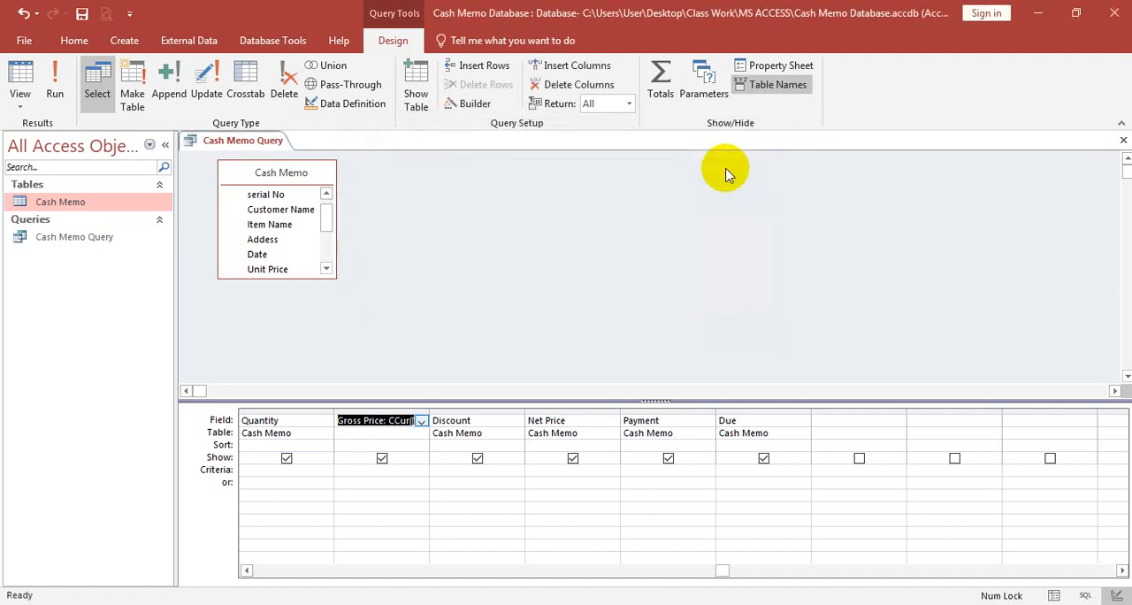
pyautogui.click(475, 420)
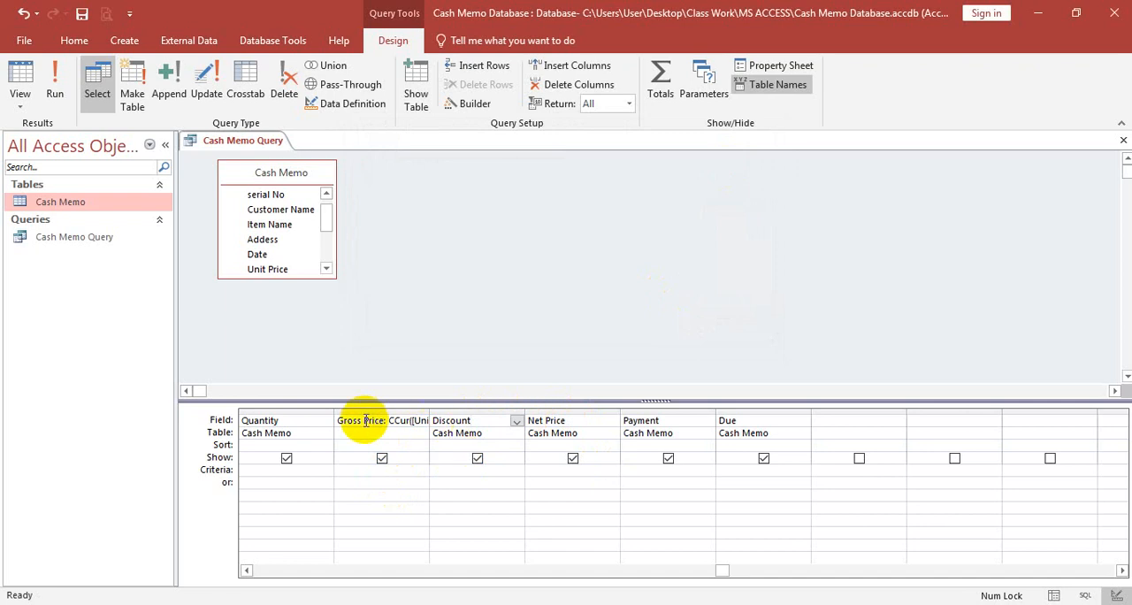
pyautogui.rightClick(488, 420)
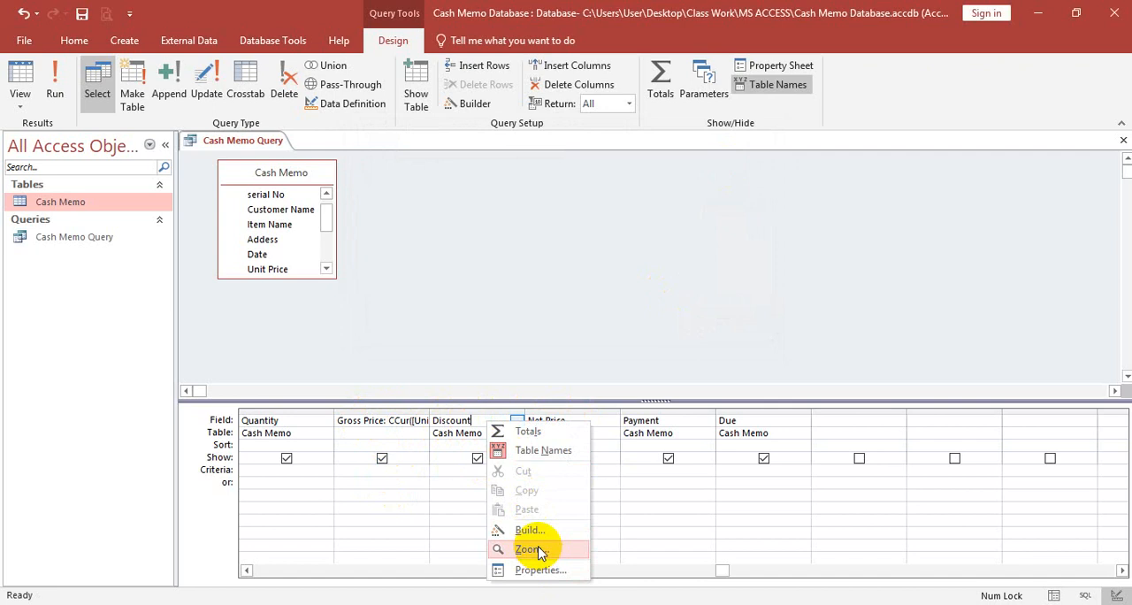
pyautogui.click(534, 548)
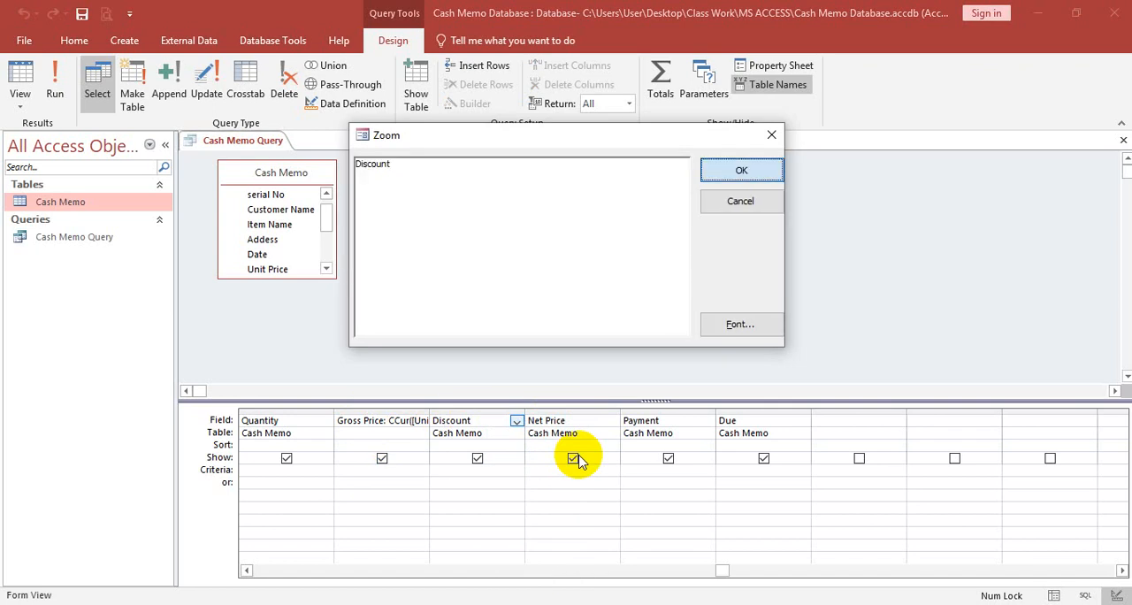
pyautogui.press('Return')
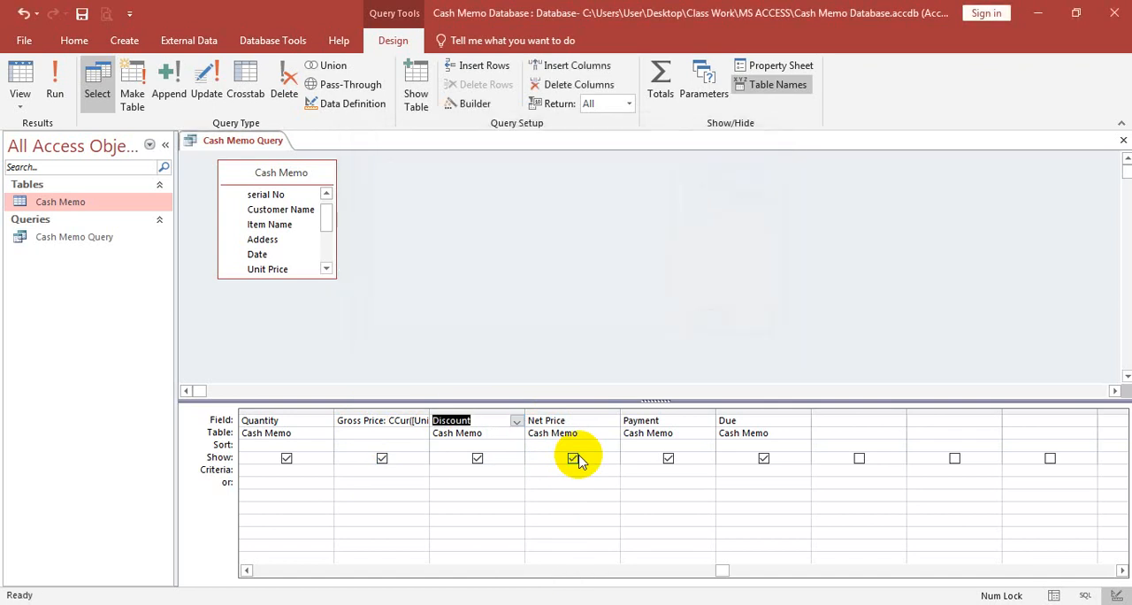
# - Start the Discount query field's expression as Discount: CCur([Gross Price]*), leaving the multiplier open
pyautogui.rightClick(496, 420)
pyautogui.click(537, 547)
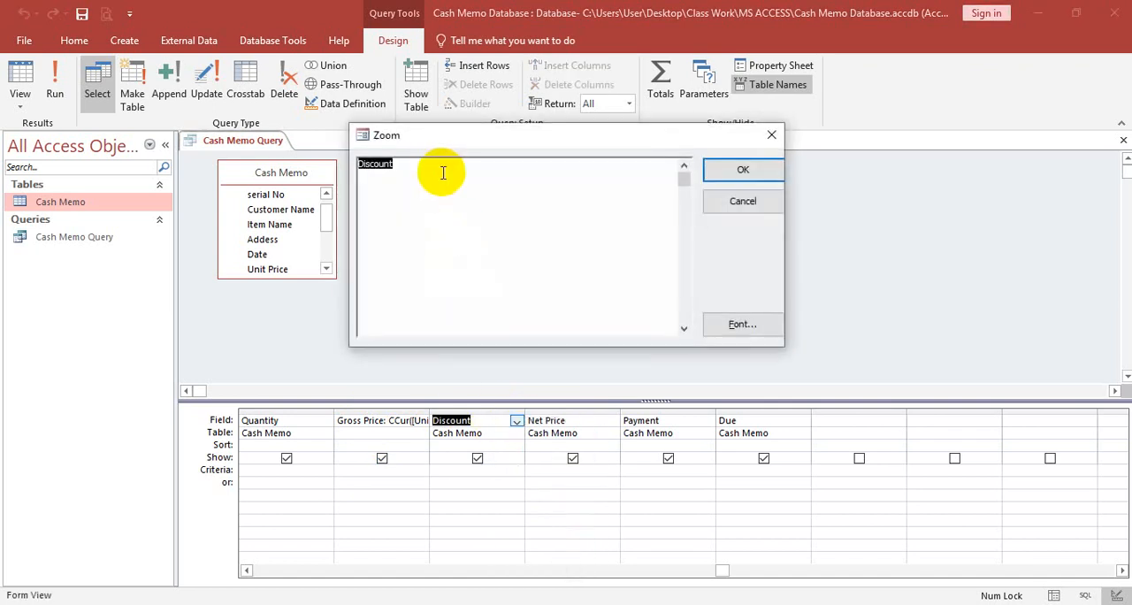
pyautogui.write(': CC')
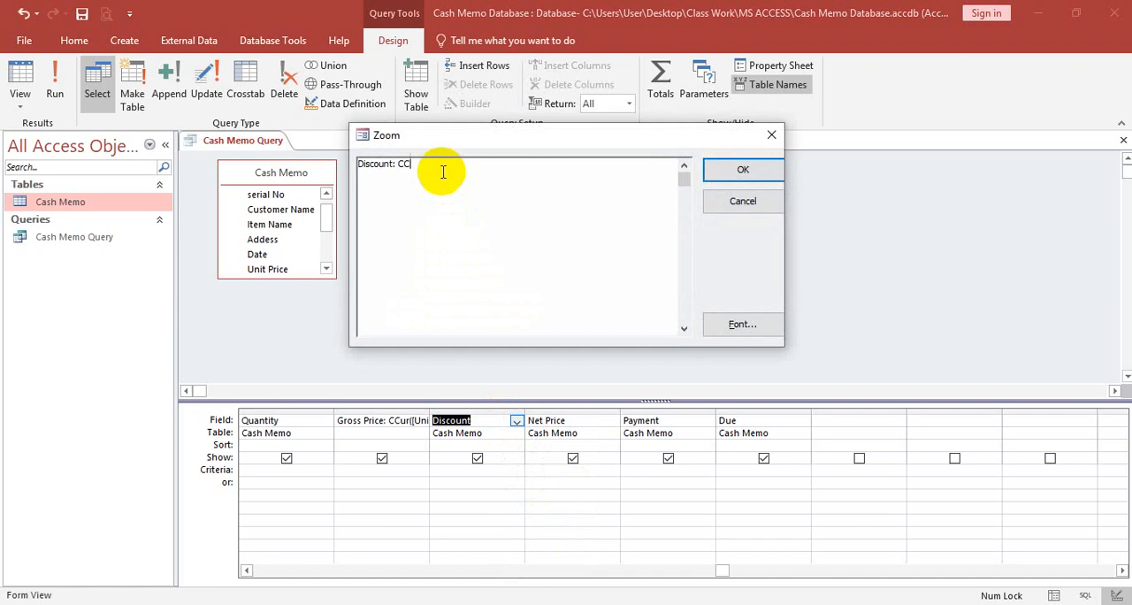
pyautogui.write('ur()')
pyautogui.press('Left')
pyautogui.write('[]Gross Price *')
pyautogui.press('BackSpace')
pyautogui.press('BackSpace')
pyautogui.write('*')
pyautogui.press('BackSpace')
# - Divide 10 by 100 in Calculator, and complete the Discount field's formula as Discount: CCur([Gross Price]*0.1)
pyautogui.click(20, 602)
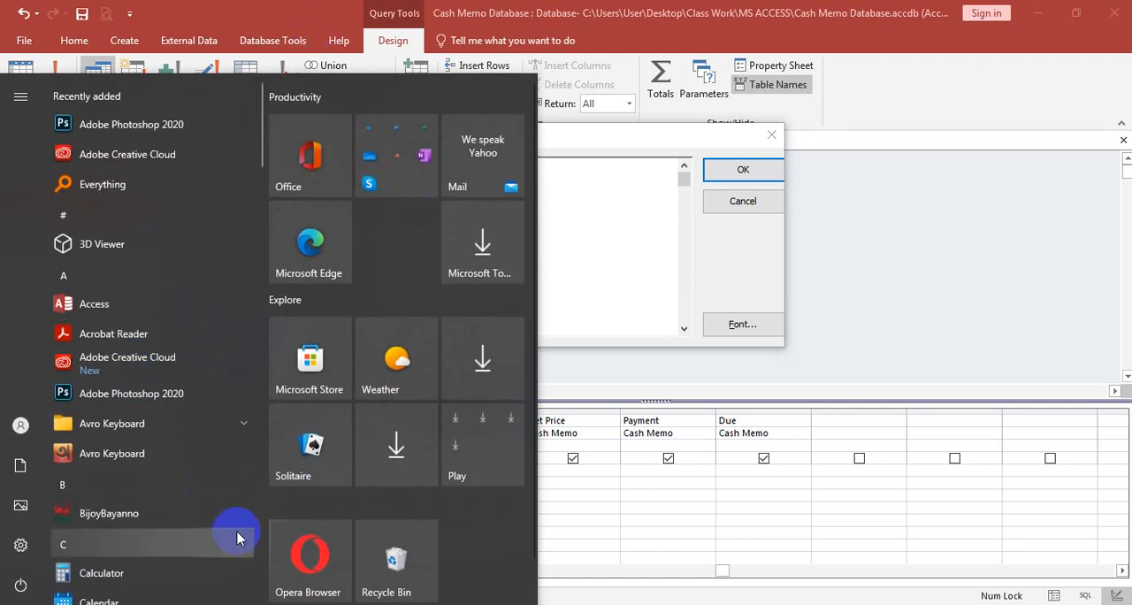
pyautogui.click(99, 572)
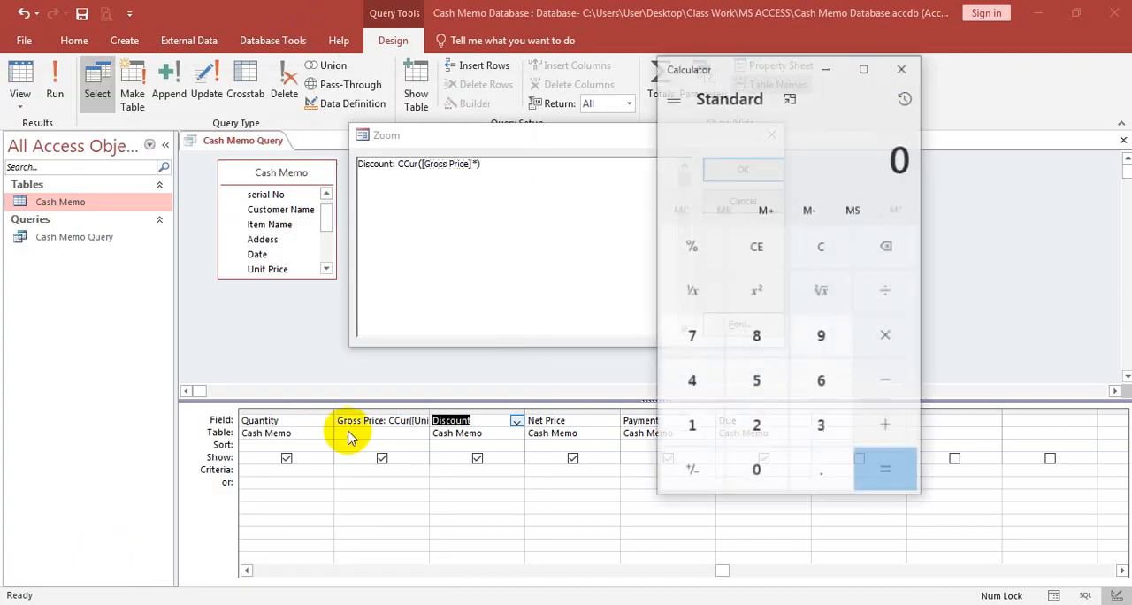
pyautogui.click(689, 427)
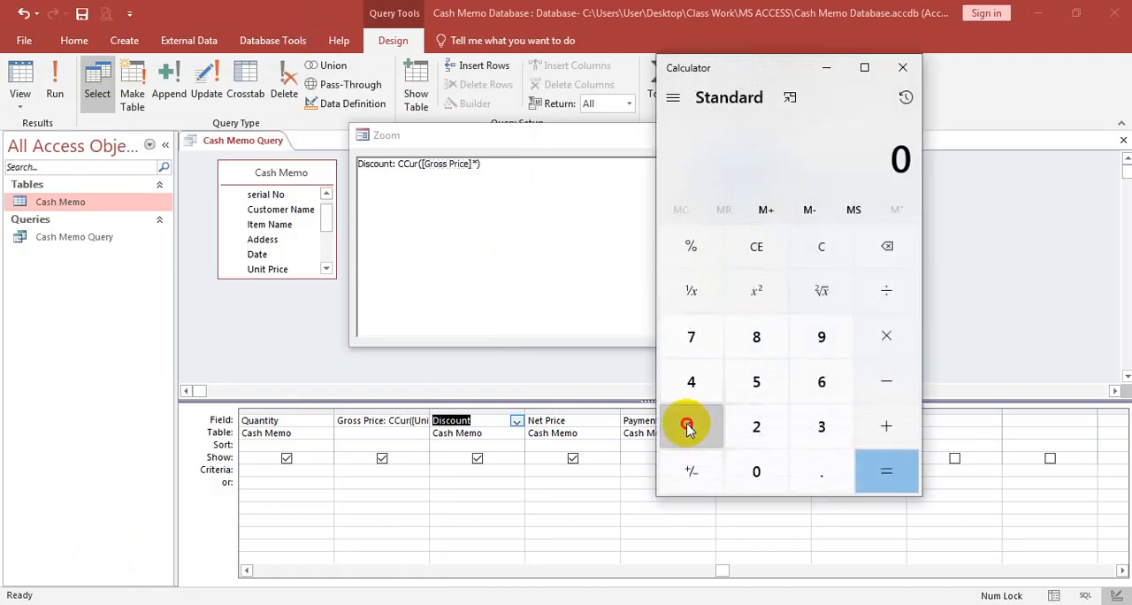
pyautogui.click(757, 467)
pyautogui.click(885, 292)
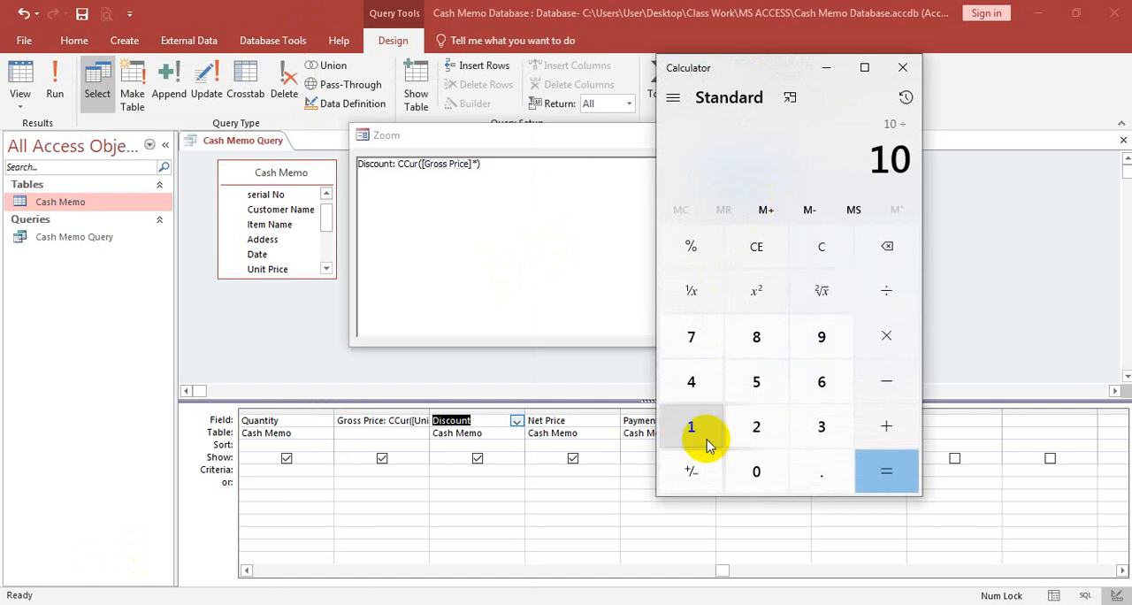
pyautogui.click(691, 428)
pyautogui.click(757, 471)
pyautogui.click(757, 470)
pyautogui.click(874, 469)
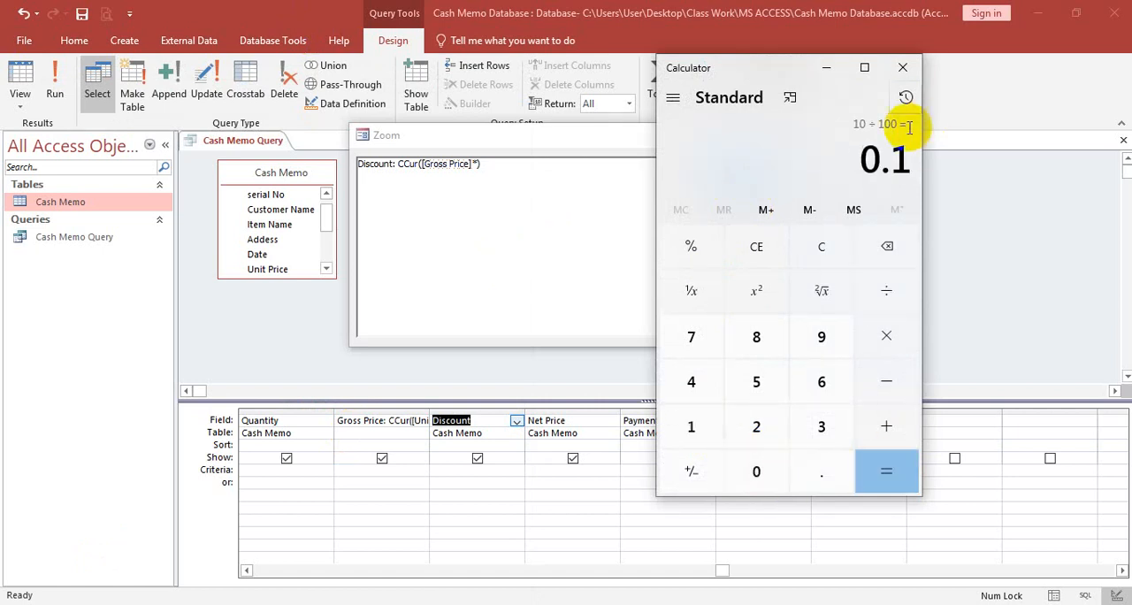
pyautogui.click(907, 68)
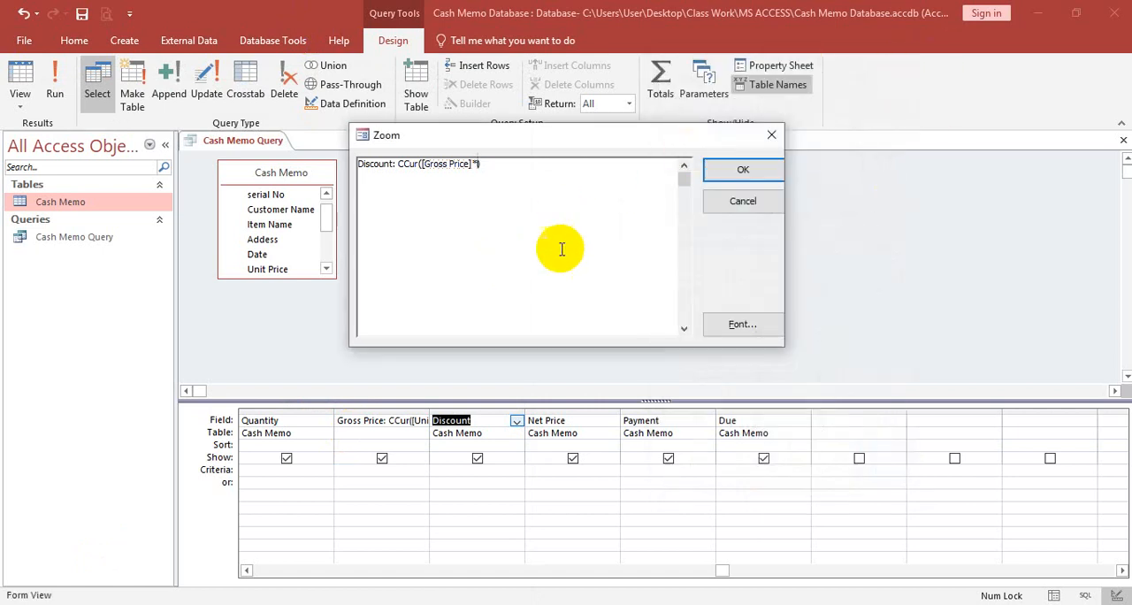
pyautogui.write('0.1')
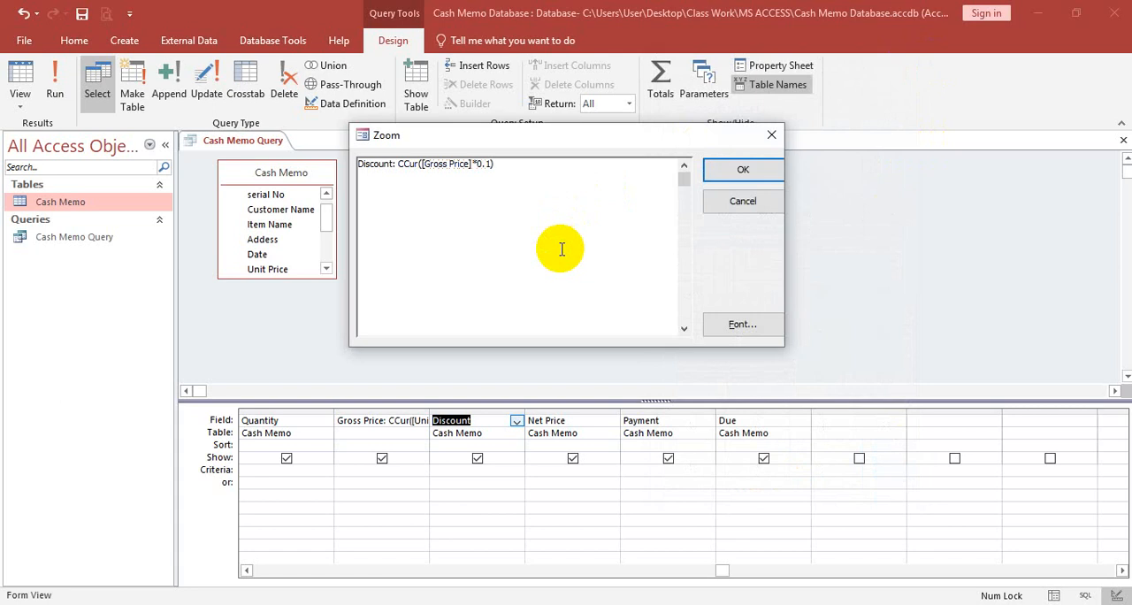
pyautogui.click(750, 170)
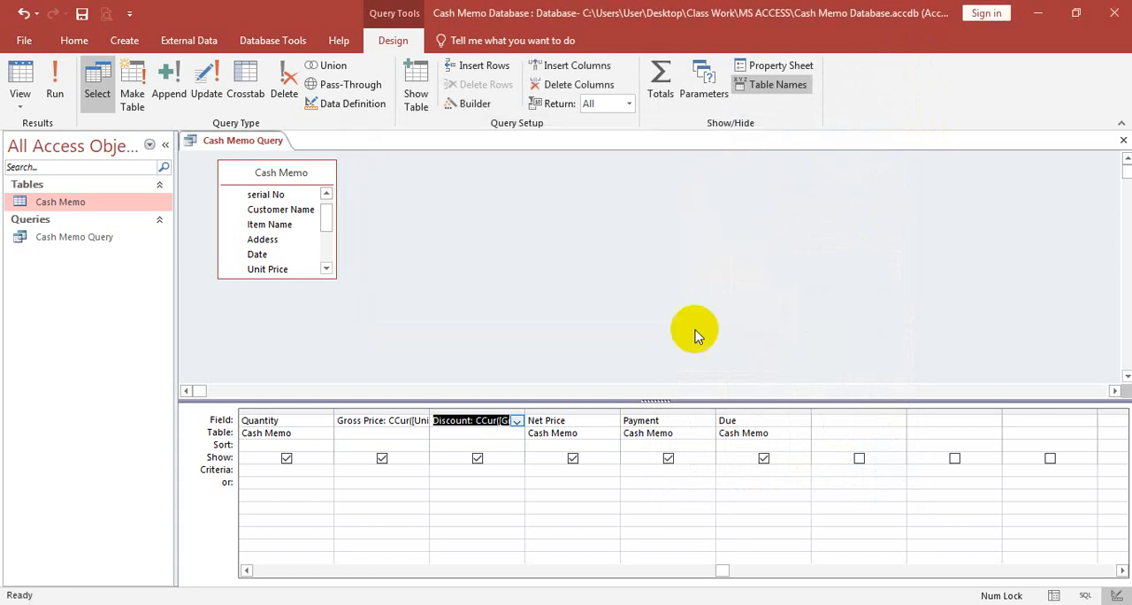
# - Set the Net Price query field's expression to Net Price: CCur([Gross Price]-[Discount])
pyautogui.click(575, 422)
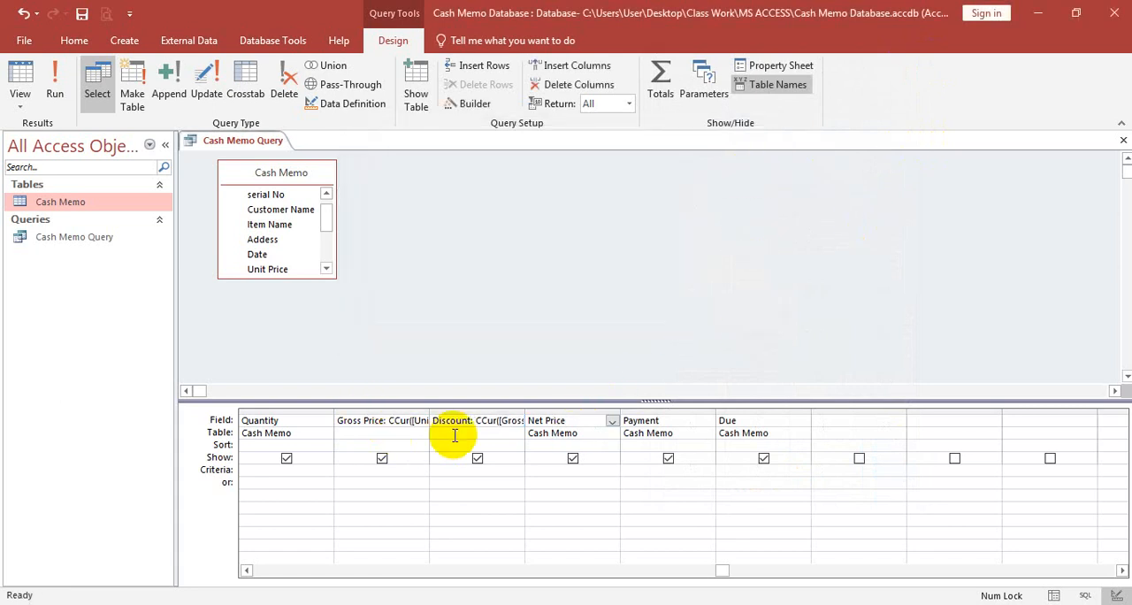
pyautogui.rightClick(589, 425)
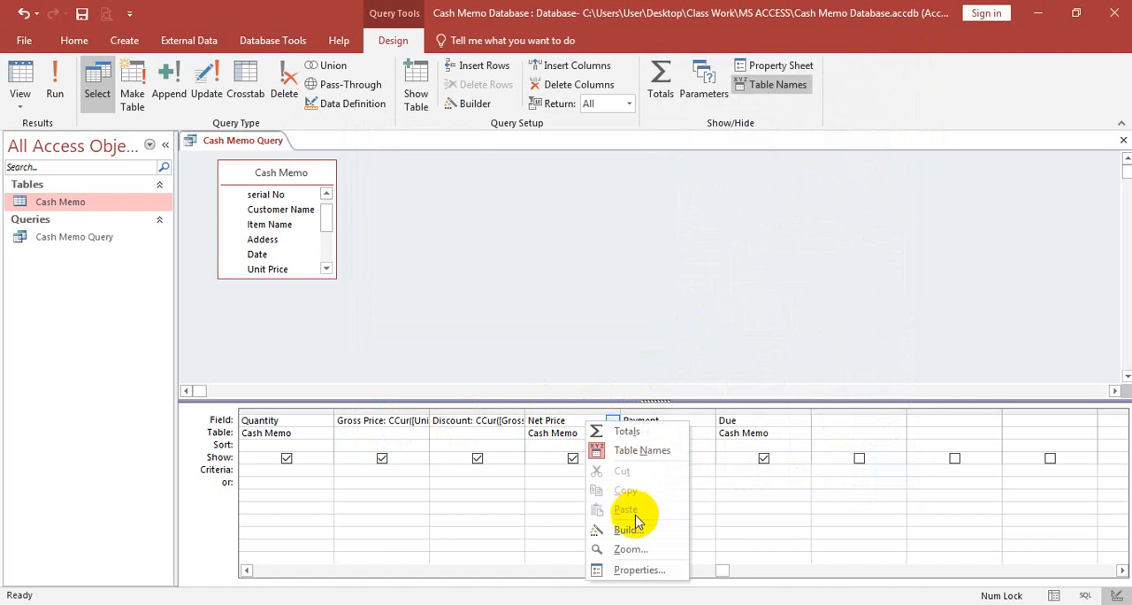
pyautogui.click(635, 548)
pyautogui.click(442, 175)
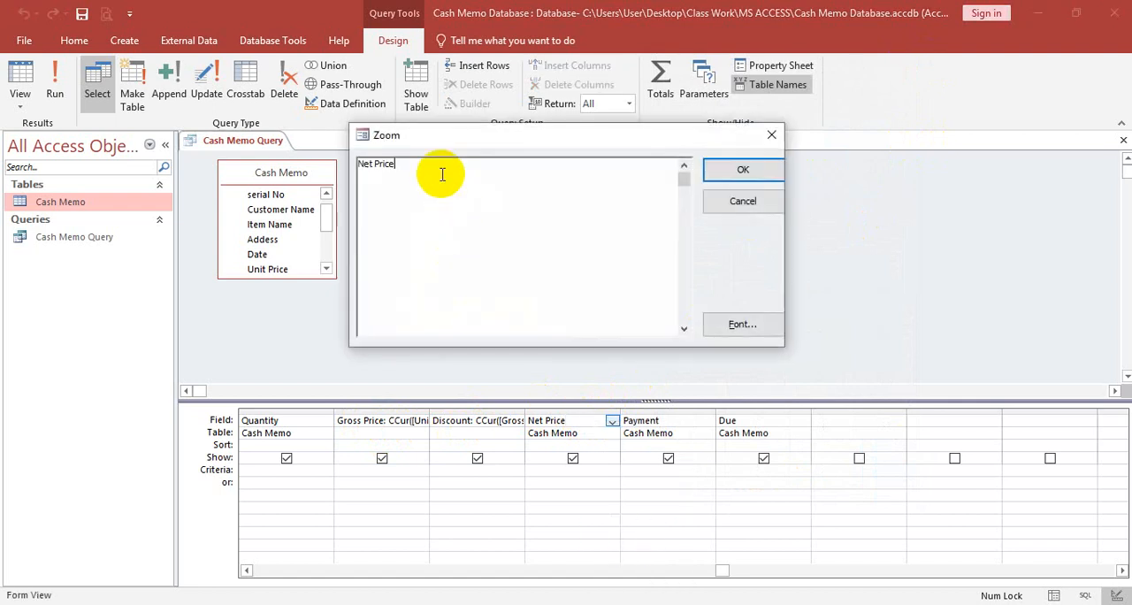
pyautogui.write(': CC')
pyautogui.write('ur')
pyautogui.write('()')
pyautogui.write('[]')
pyautogui.write('Gross P')
pyautogui.write('rice')
pyautogui.write('-[]')
pyautogui.write('Discount')
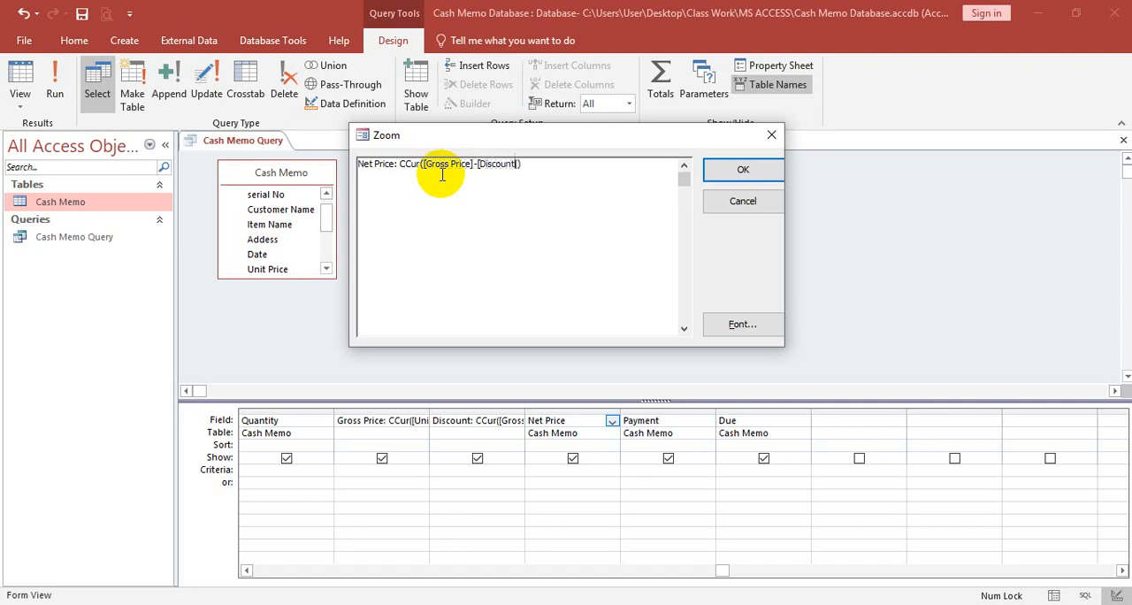
pyautogui.click(743, 170)
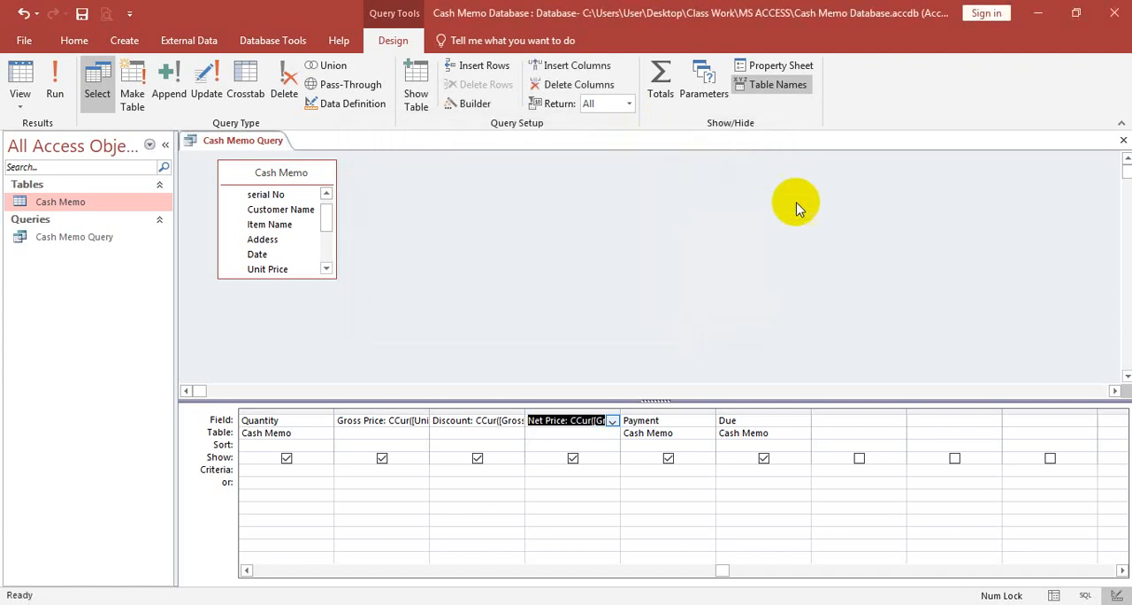
# - Check the Due field's formula in MS ACCESS.pdf in the browser and return to the Access query
pyautogui.click(659, 421)
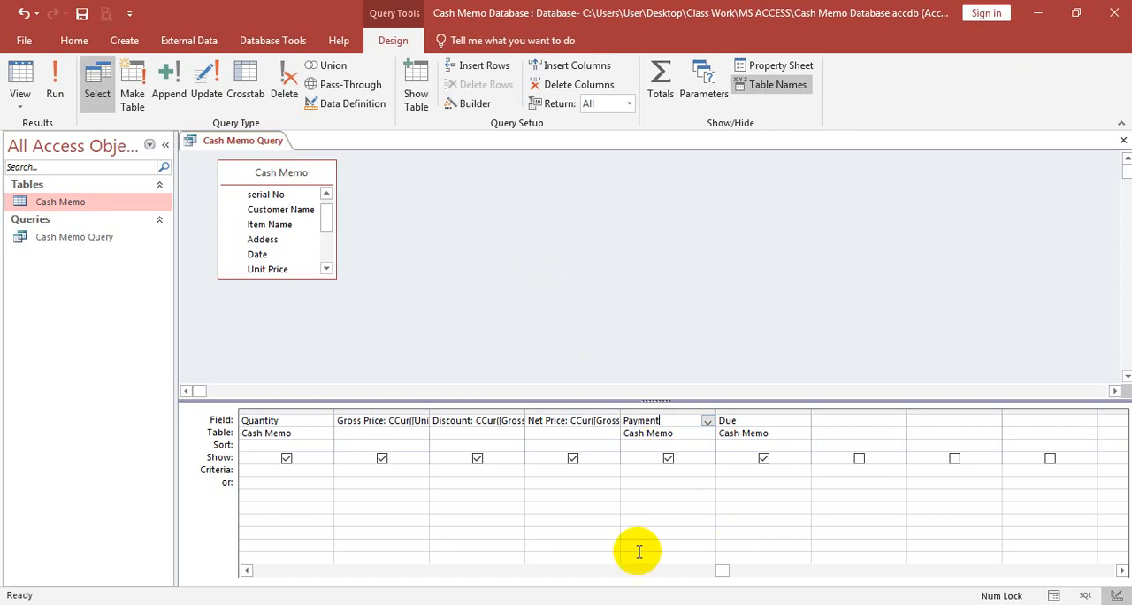
pyautogui.click(362, 604)
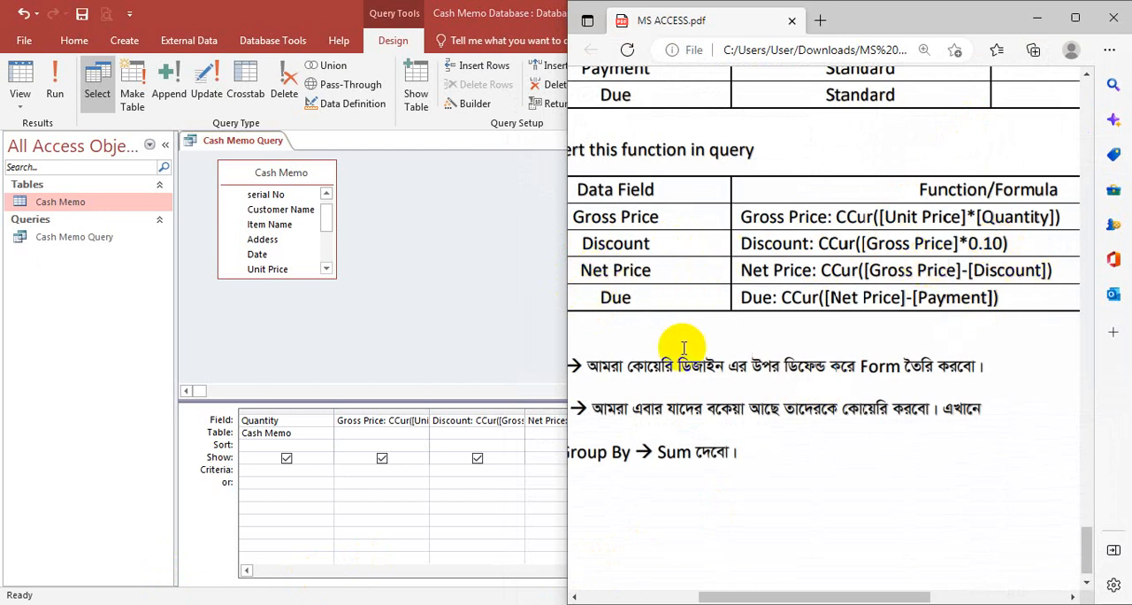
pyautogui.click(1038, 17)
# - Set the Due query field's expression to Due: CCur([Net Price]-[Payment])
pyautogui.click(750, 421)
pyautogui.rightClick(750, 421)
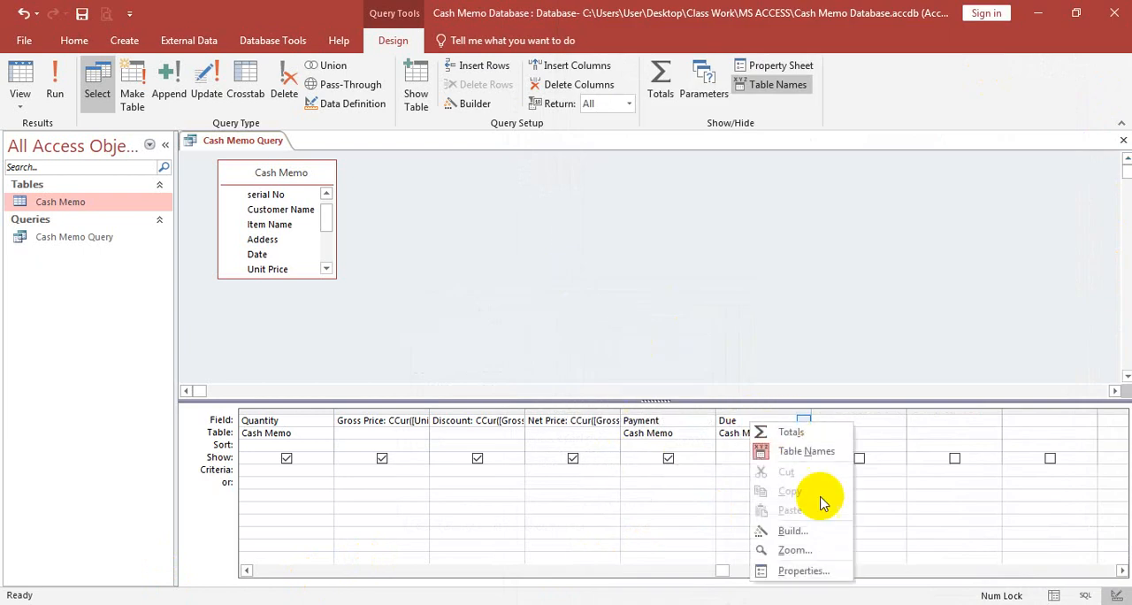
pyautogui.click(791, 549)
pyautogui.click(432, 172)
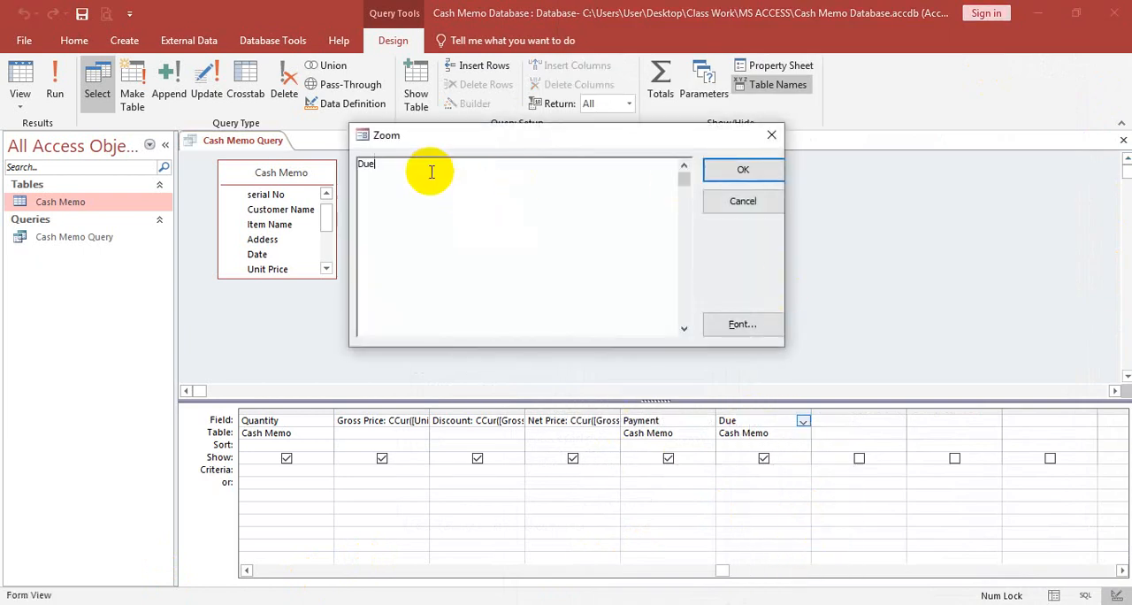
pyautogui.write(': CCur')
pyautogui.write('([])')
pyautogui.write('Net Pr')
pyautogui.write('ice')
pyautogui.write('-[]')
pyautogui.write('Pa')
pyautogui.write('yme')
pyautogui.write('n')
pyautogui.press('BackSpace')
pyautogui.press('BackSpace')
pyautogui.press('BackSpace')
pyautogui.write('ment')
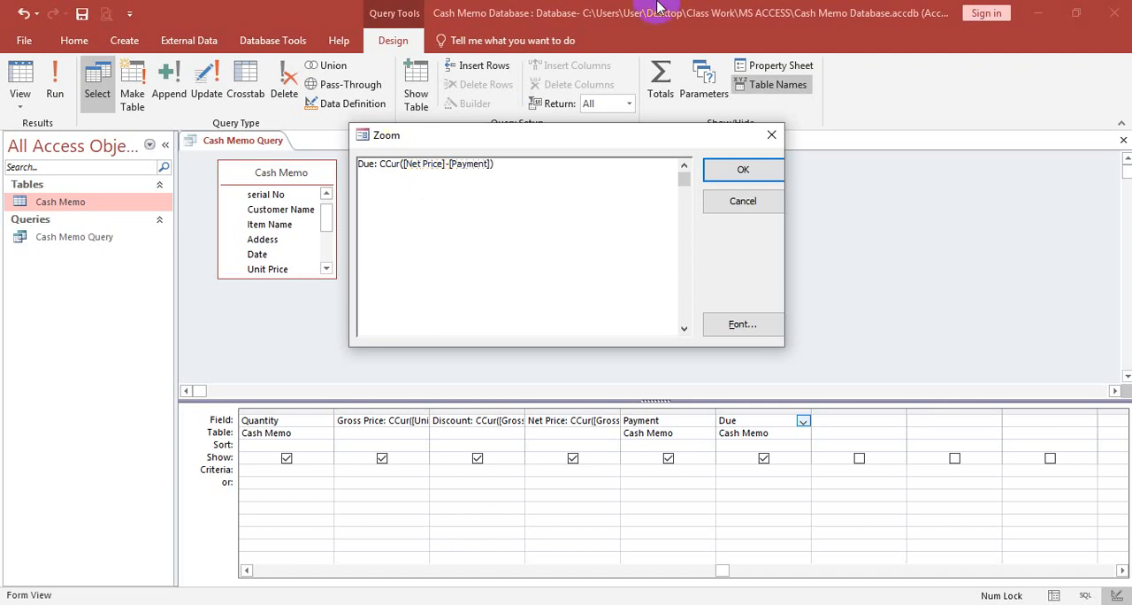
pyautogui.click(741, 172)
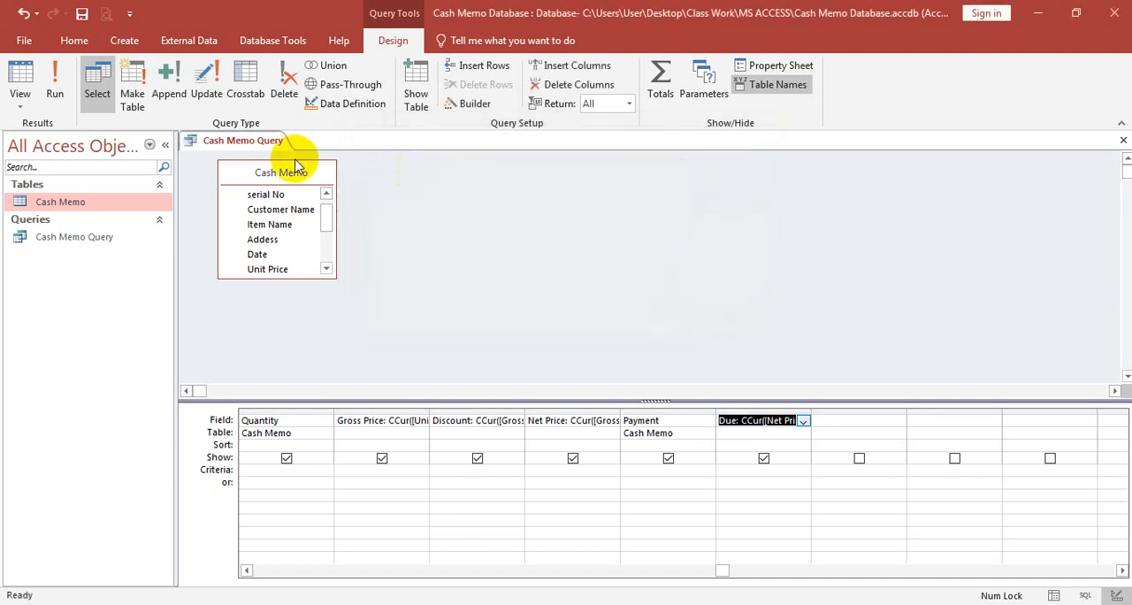
# - Save the design of Cash Memo Query and close the query
pyautogui.rightClick(255, 141)
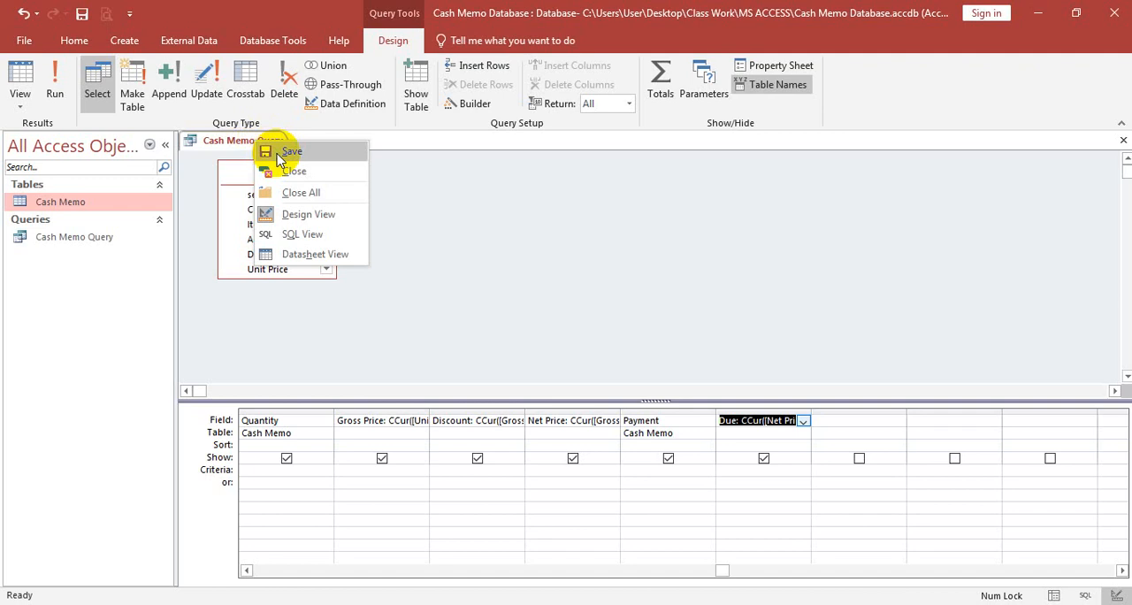
pyautogui.click(288, 152)
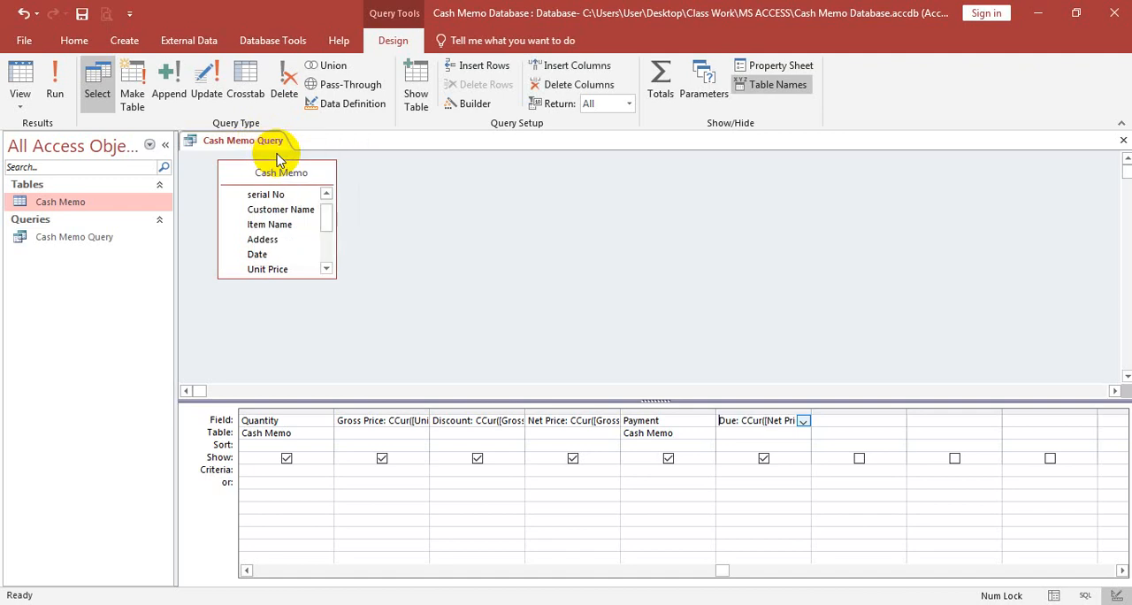
pyautogui.click(1122, 144)
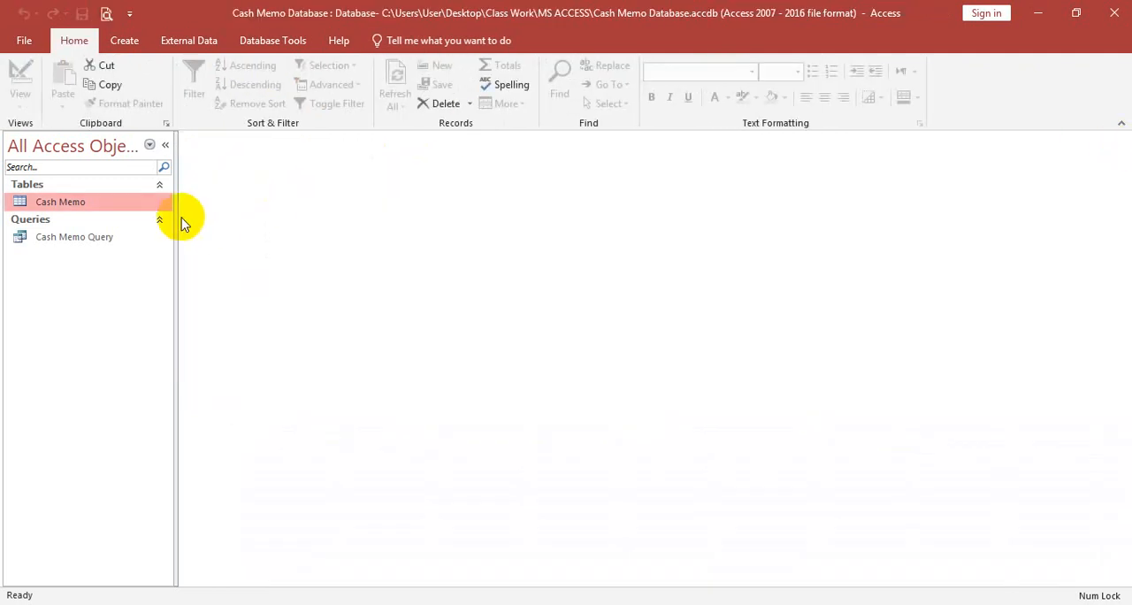
# - Open Cash Memo Query's datasheet and start the first record with the customer's full name, item name Lux and the customer's address
pyautogui.doubleClick(97, 237)
pyautogui.click(298, 177)
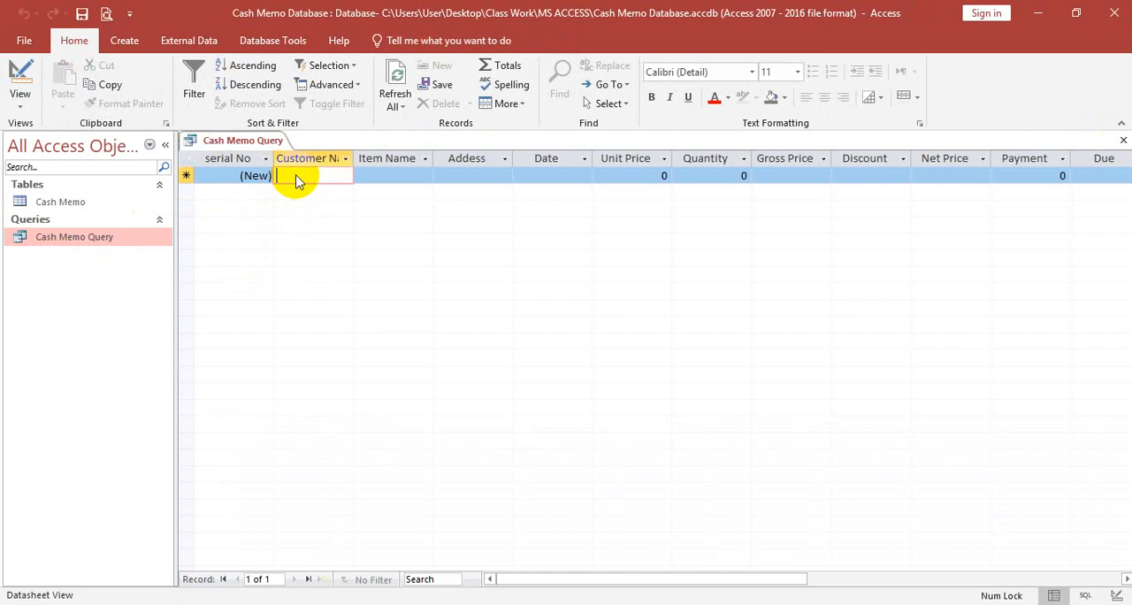
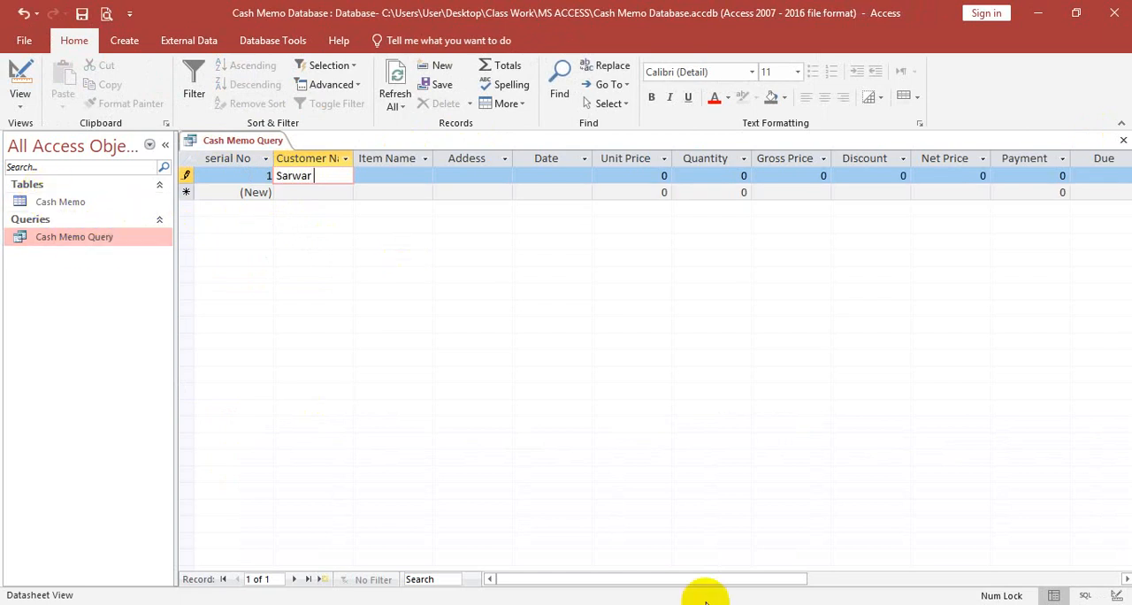
pyautogui.press('Tab')
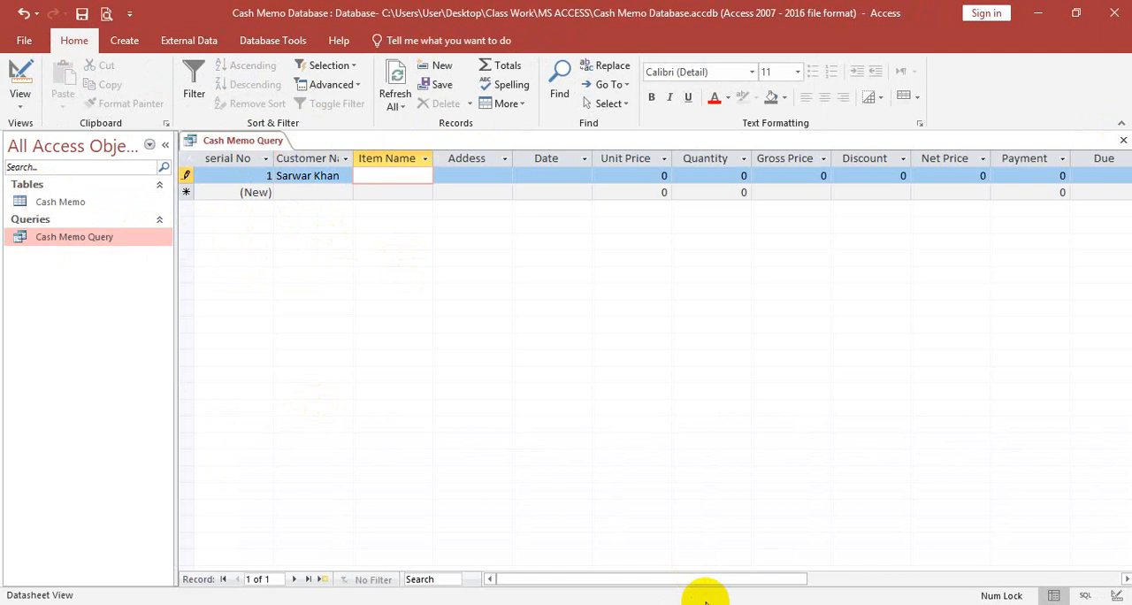
pyautogui.write('Lux')
pyautogui.press('Tab')
pyautogui.write('Feni')
pyautogui.press('Tab')
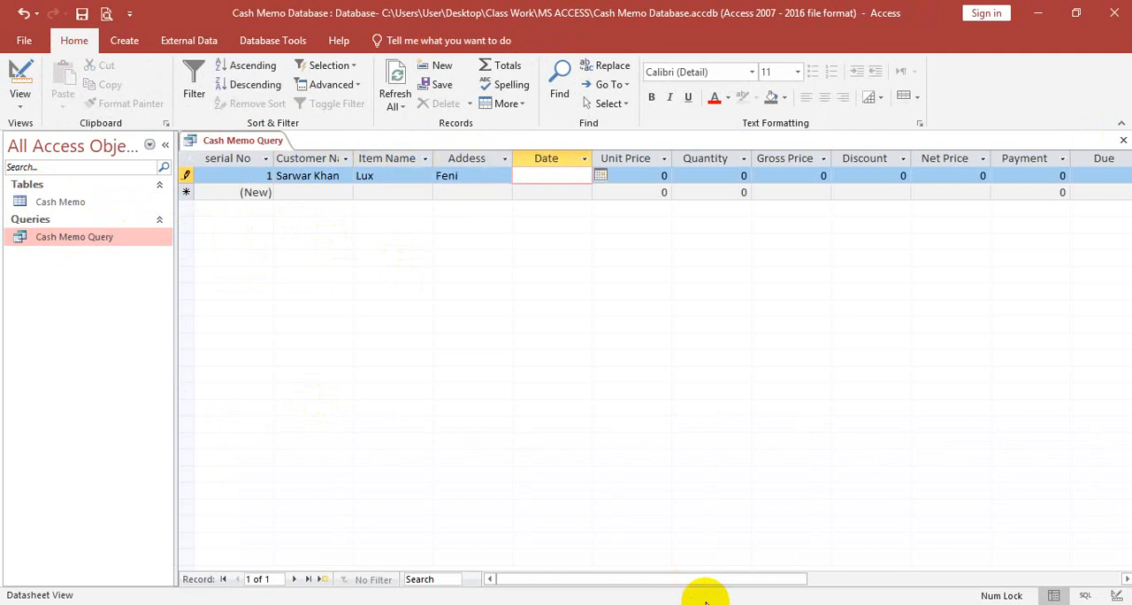
# - Fill in the first record's date as 11/8/2022, unit price as 52 and quantity as 3
pyautogui.click(603, 176)
pyautogui.click(516, 236)
pyautogui.click(652, 175)
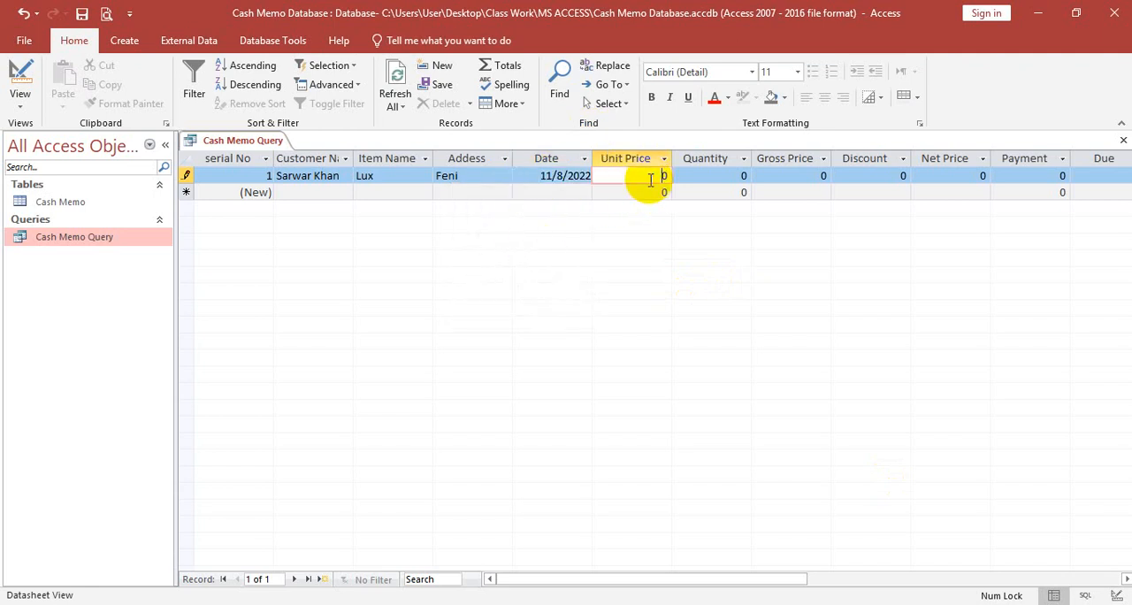
pyautogui.doubleClick(668, 176)
pyautogui.write('52')
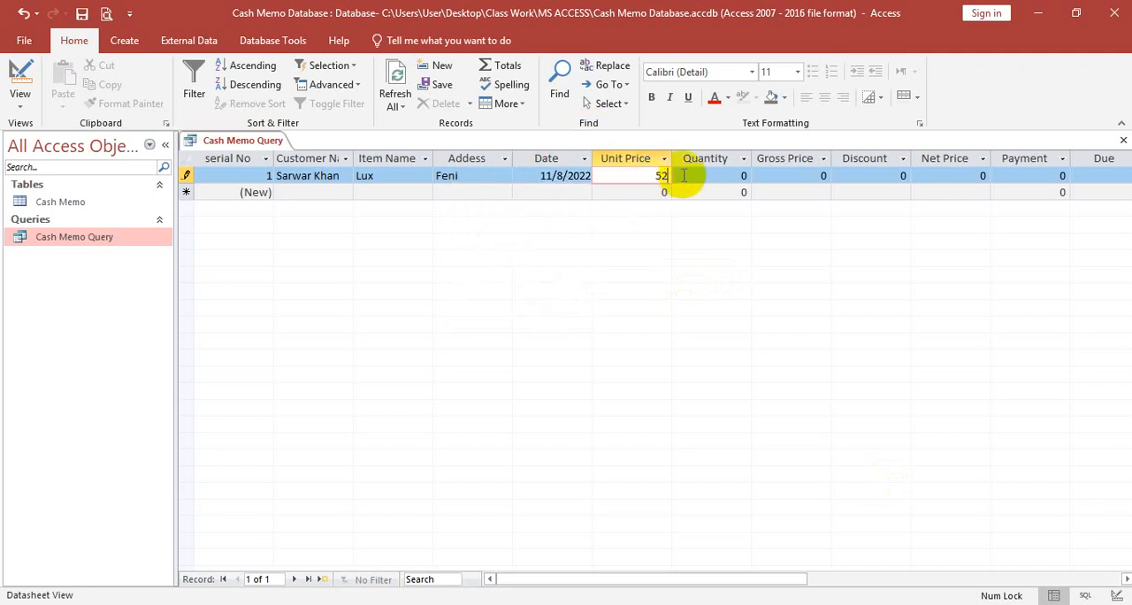
pyautogui.press('Tab')
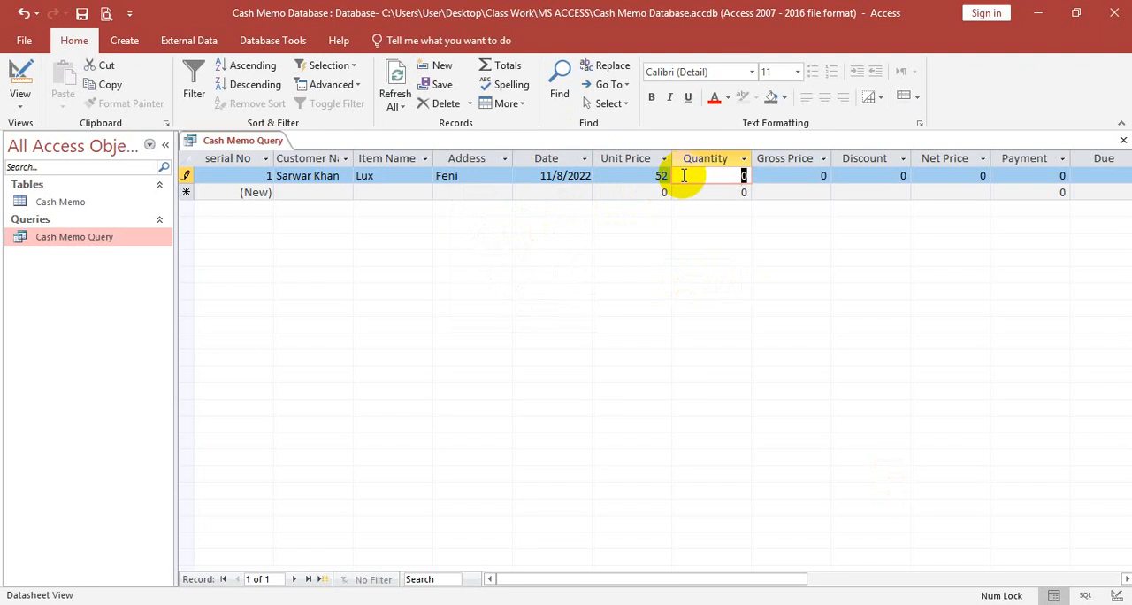
pyautogui.write('3')
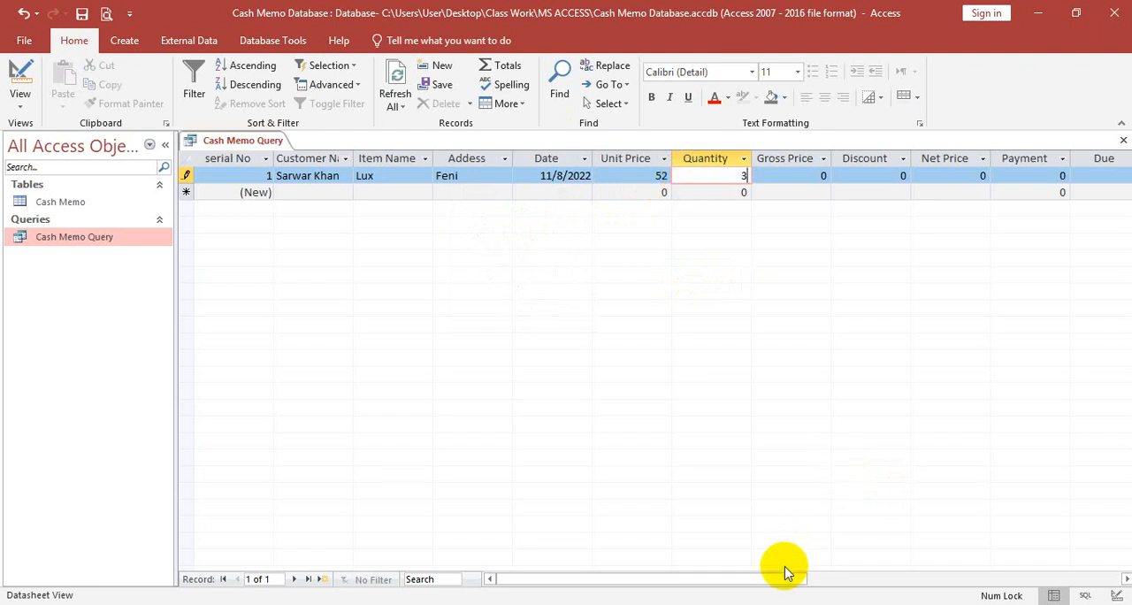
pyautogui.moveTo(784, 578); pyautogui.dragTo(829, 561)
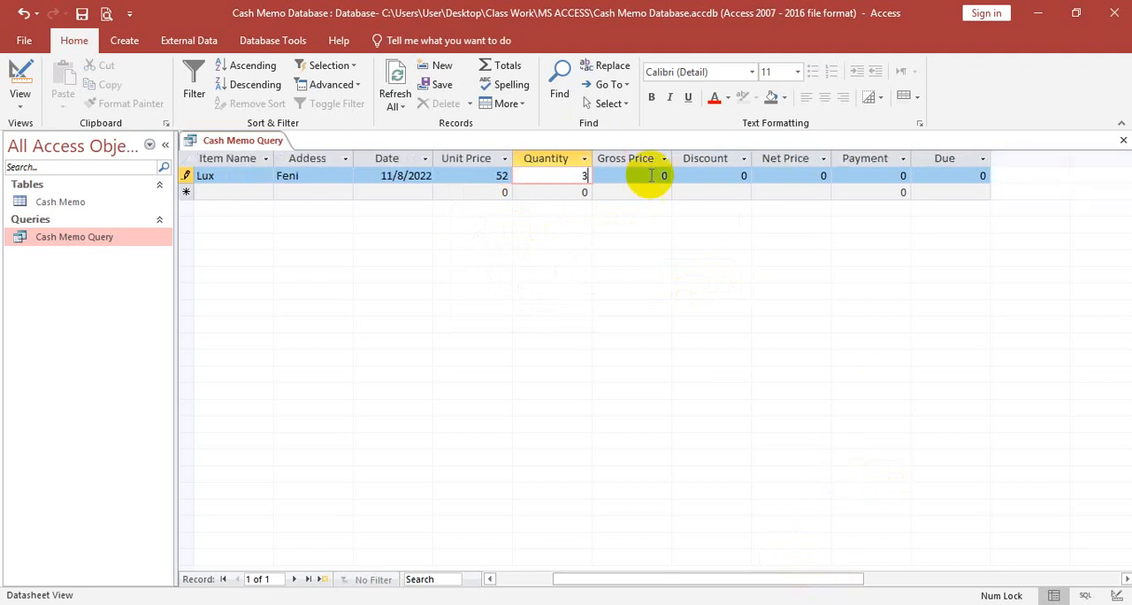
pyautogui.press('Tab')
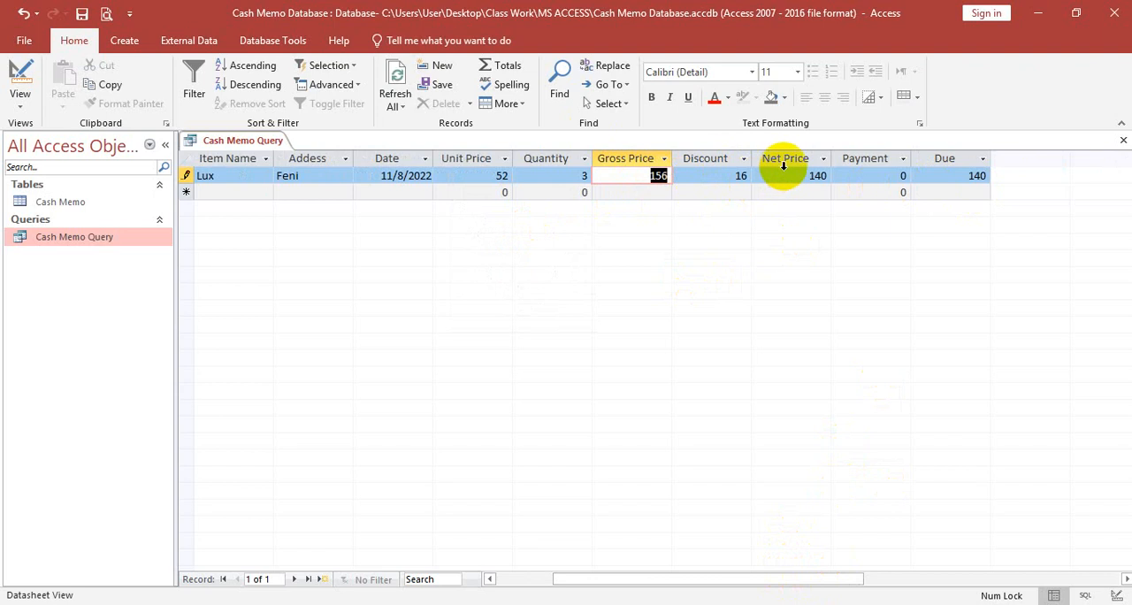
# - Set the Lux record's payment to 120 and complete the record, moving on to a new one
pyautogui.moveTo(885, 175); pyautogui.dragTo(940, 174)
pyautogui.write('120')
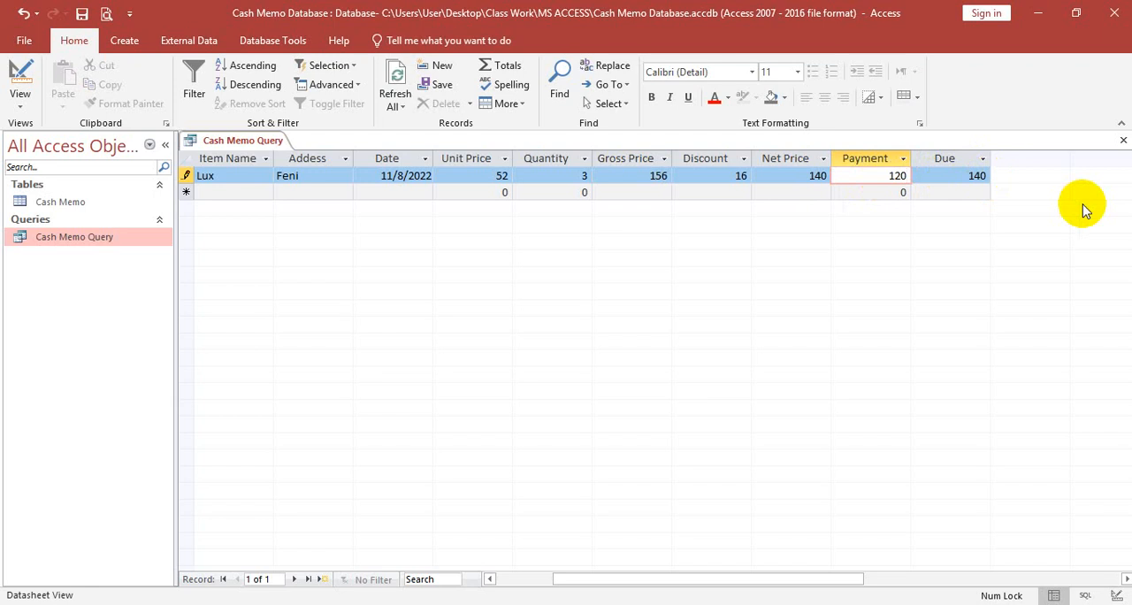
pyautogui.press('Tab')
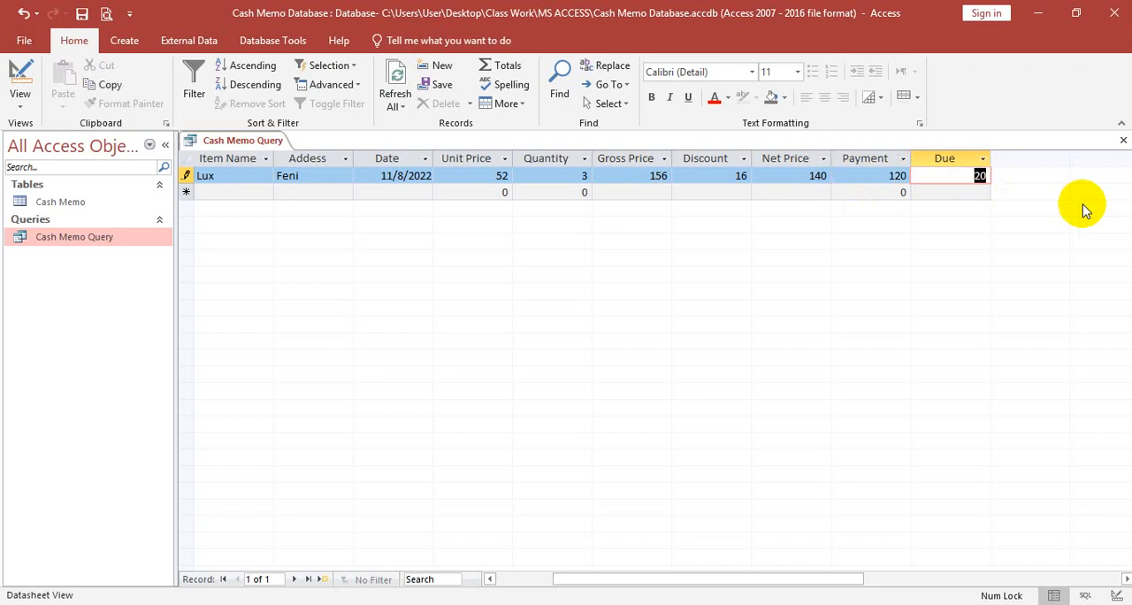
pyautogui.press('Tab')
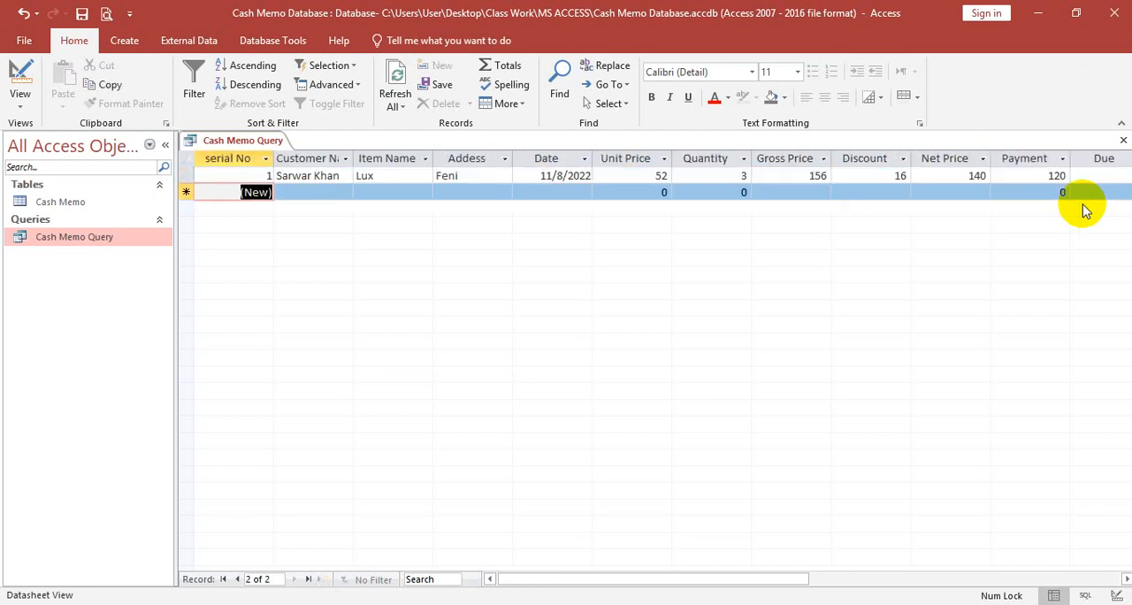